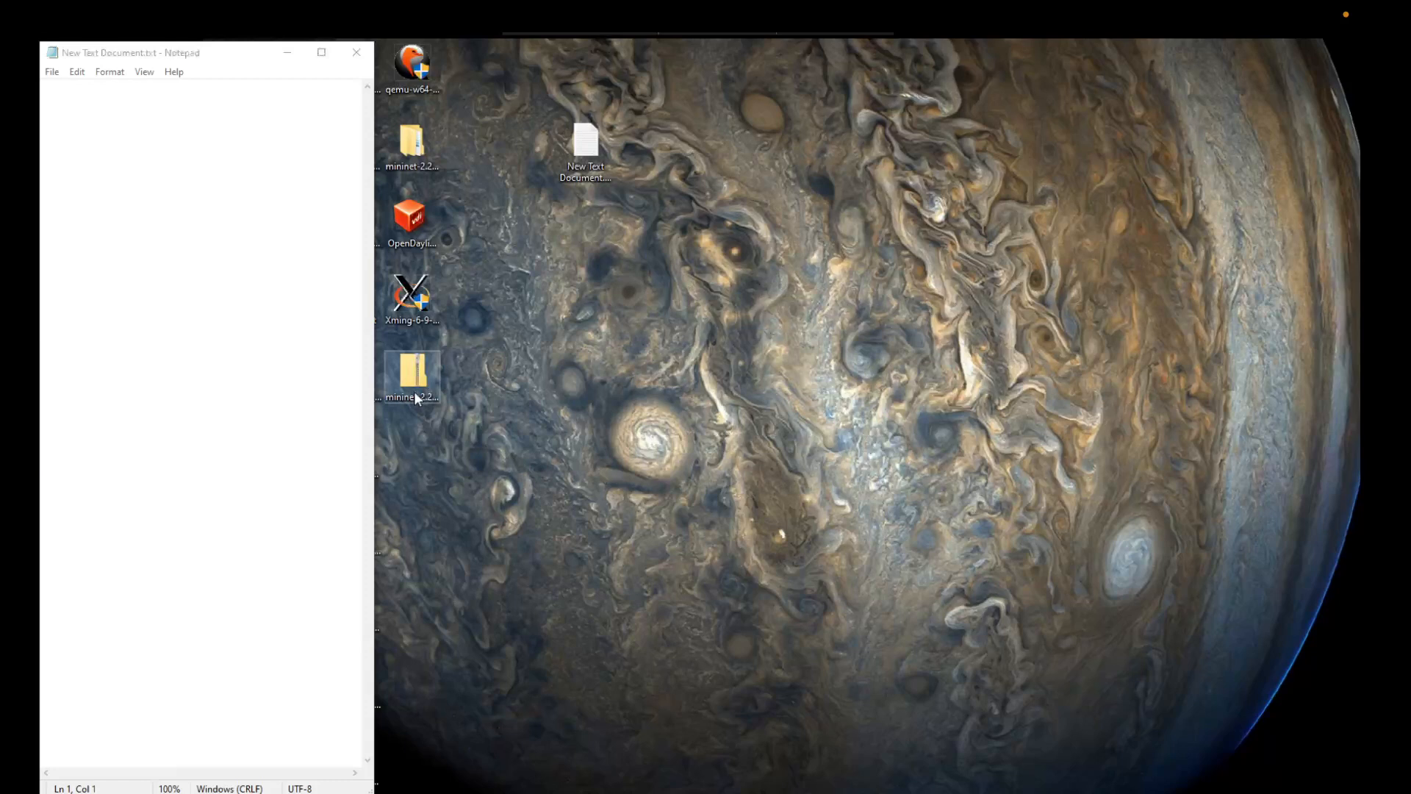
left_click(416, 397)
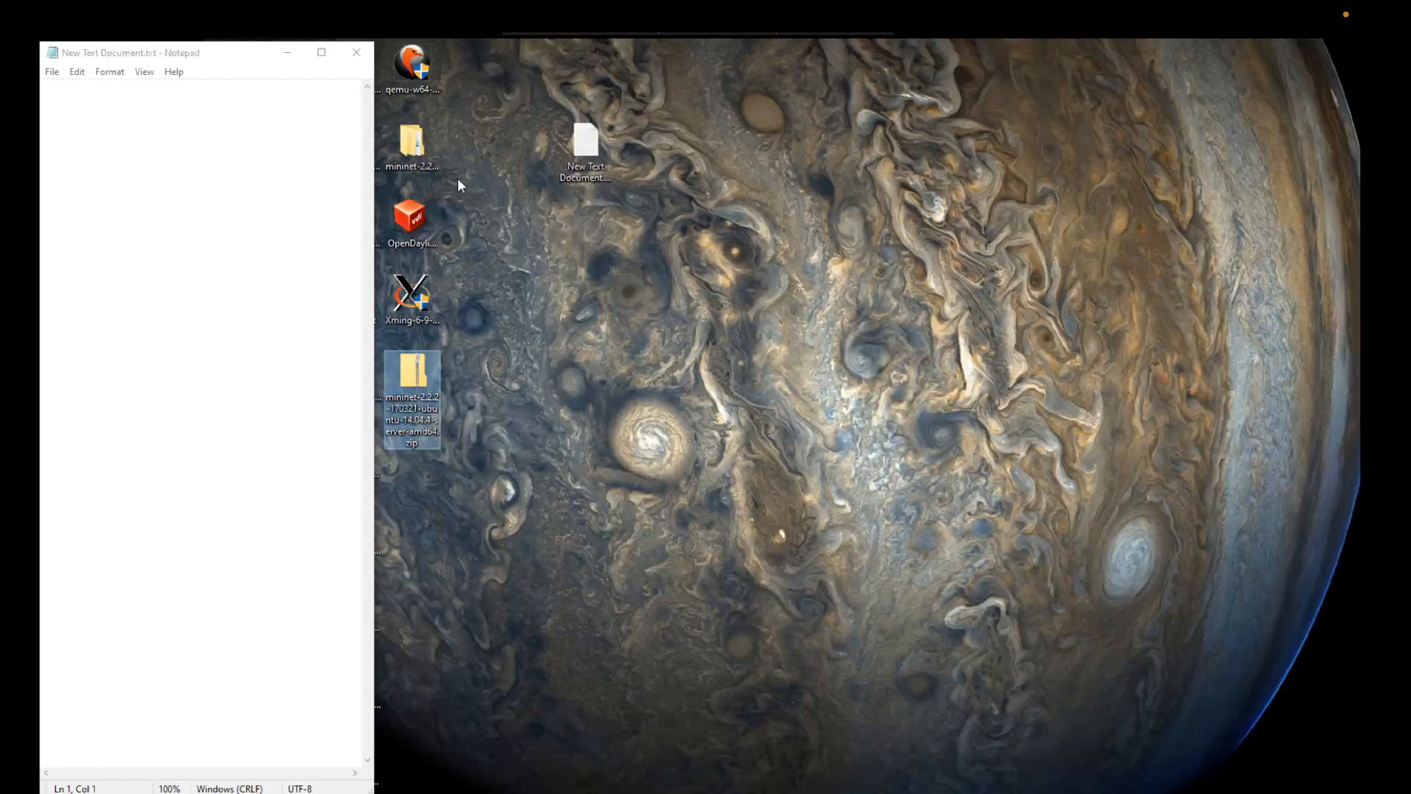
double_click(412, 150)
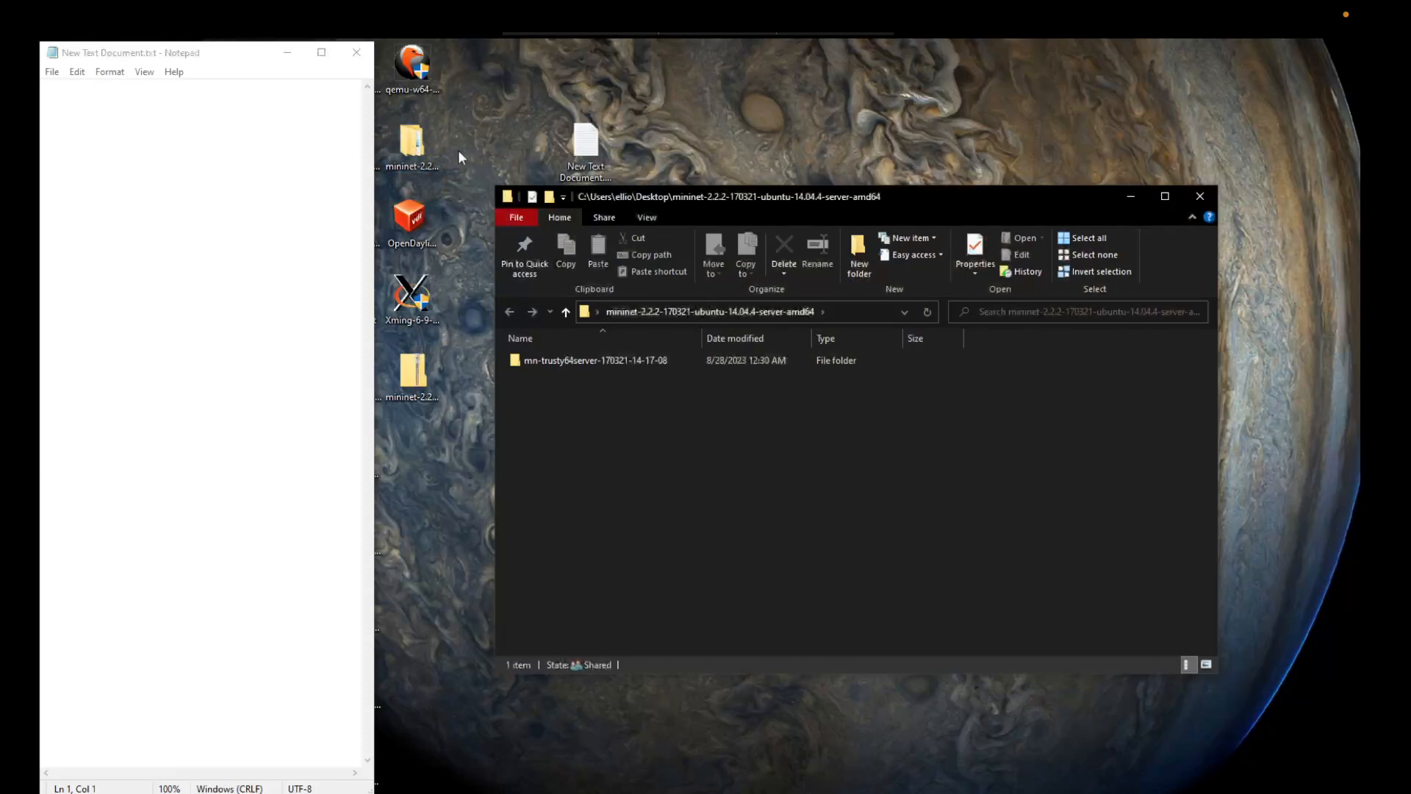
double_click(582, 360)
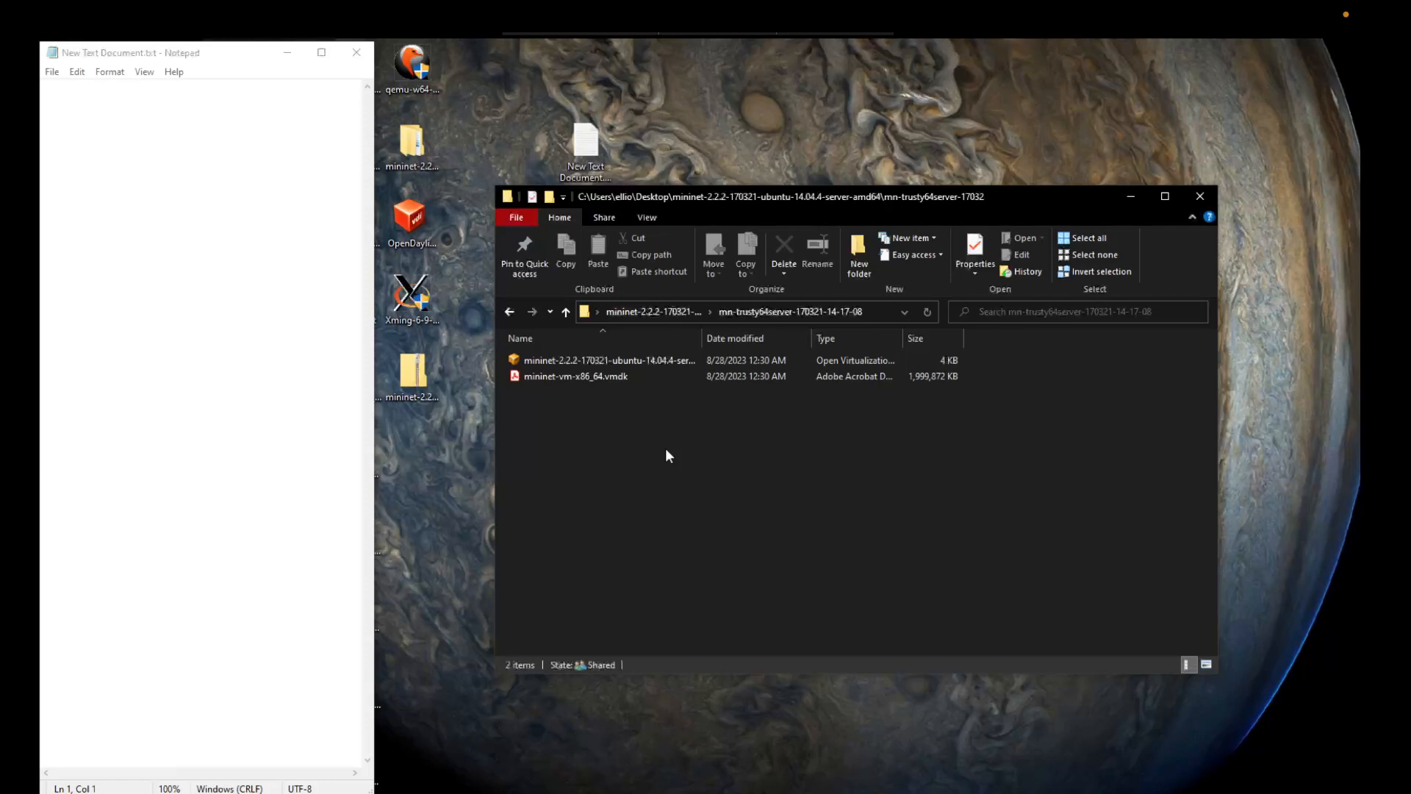
left_click(635, 361)
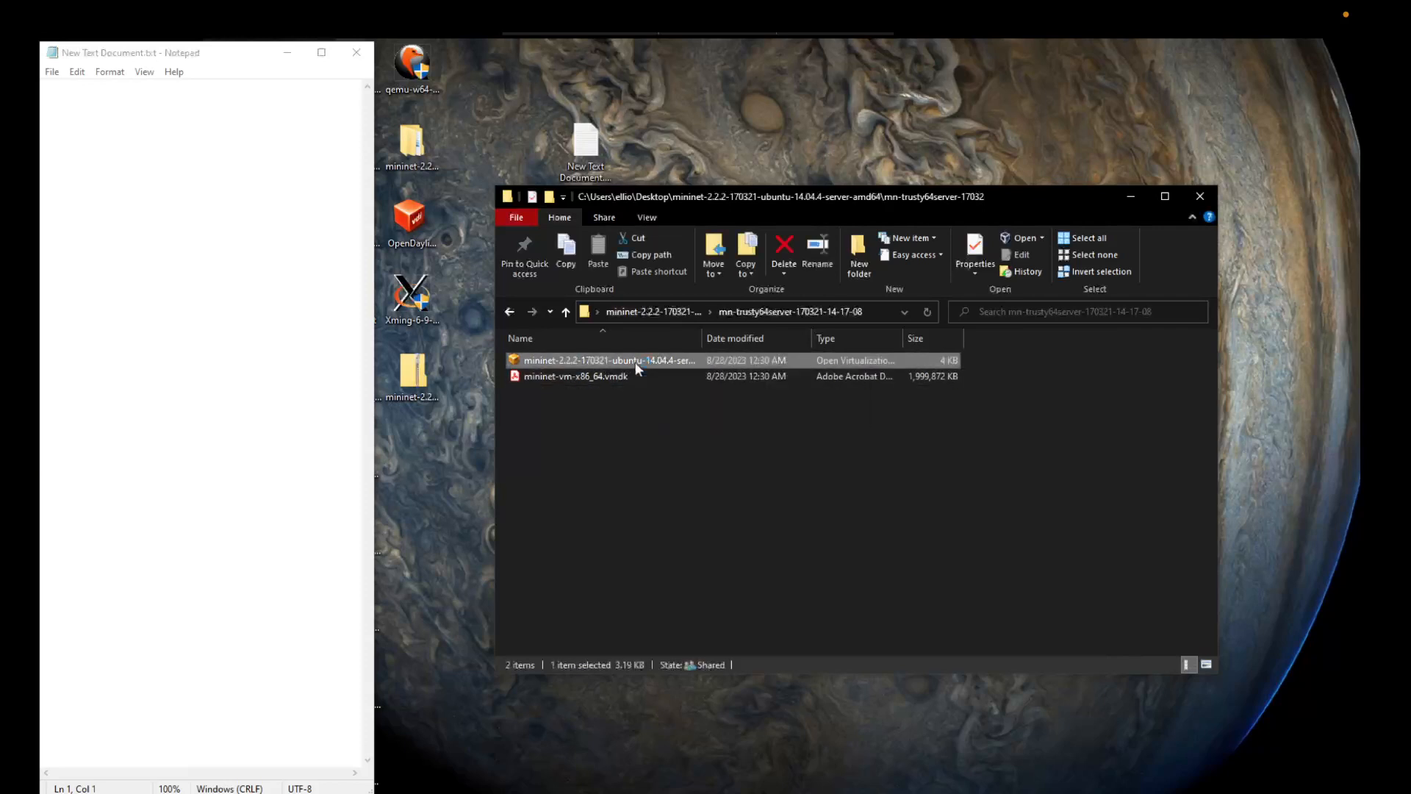
double_click(635, 362)
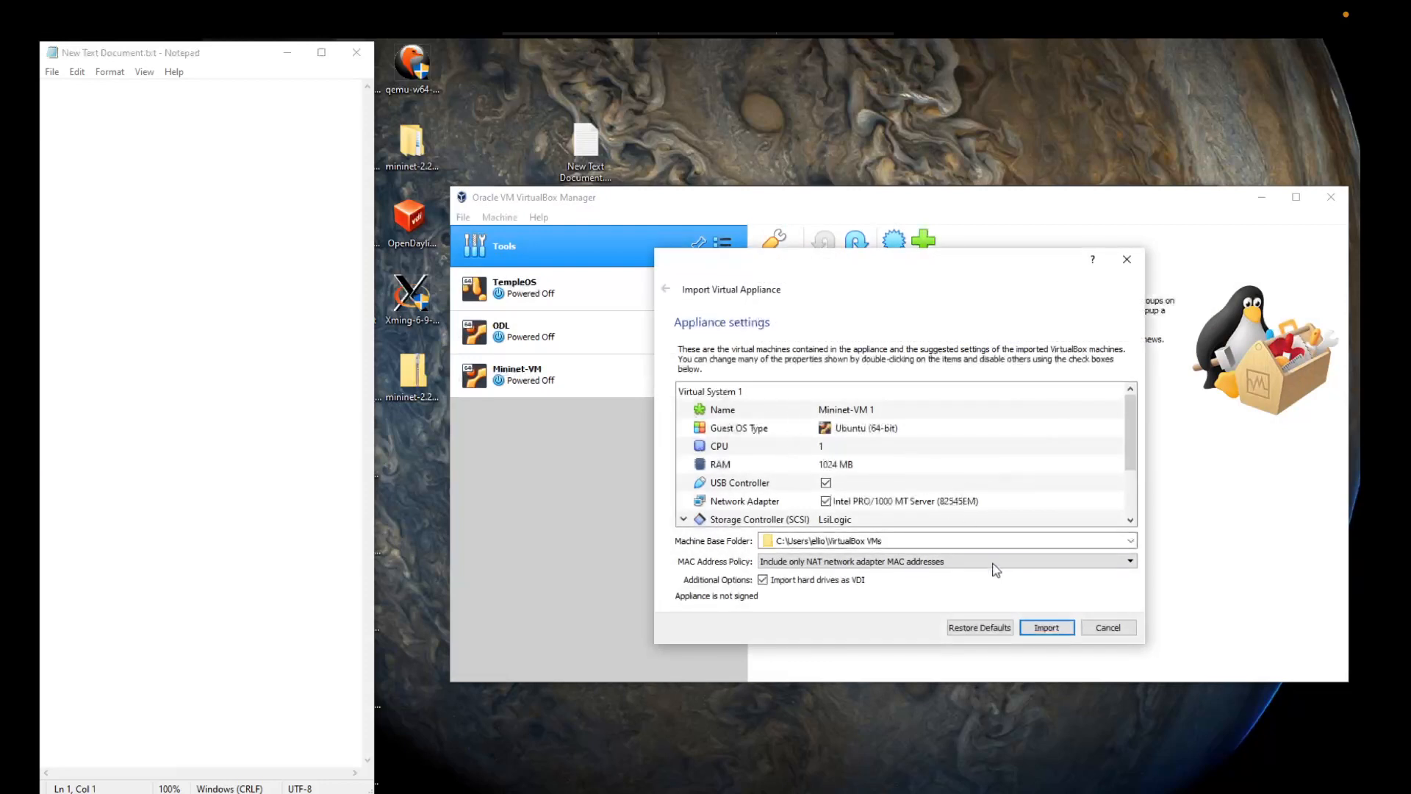
left_click(1044, 627)
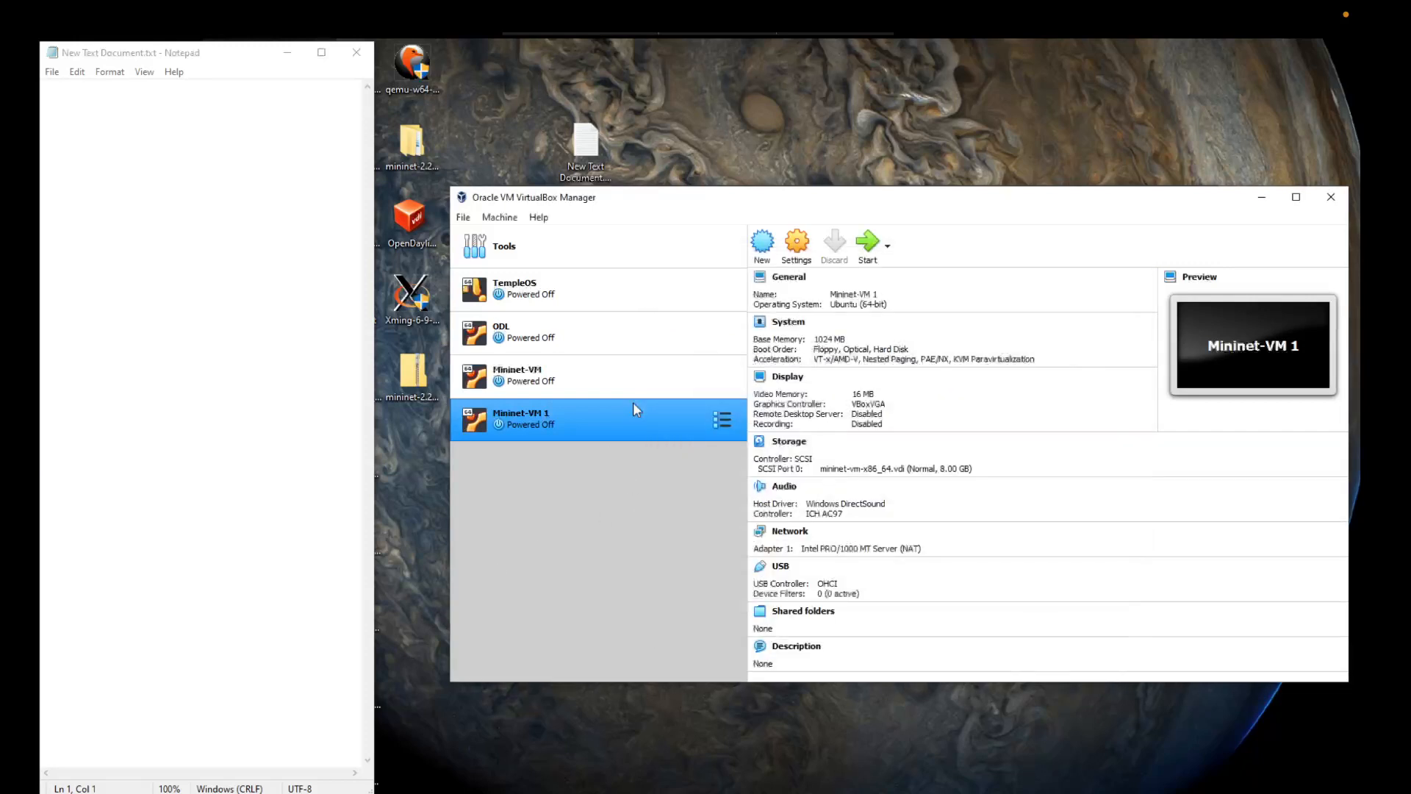
Step: Attach network Adapter 1 of the Mininet-VM 1 machine to Host-only Adapter and save its settings
left_click(800, 246)
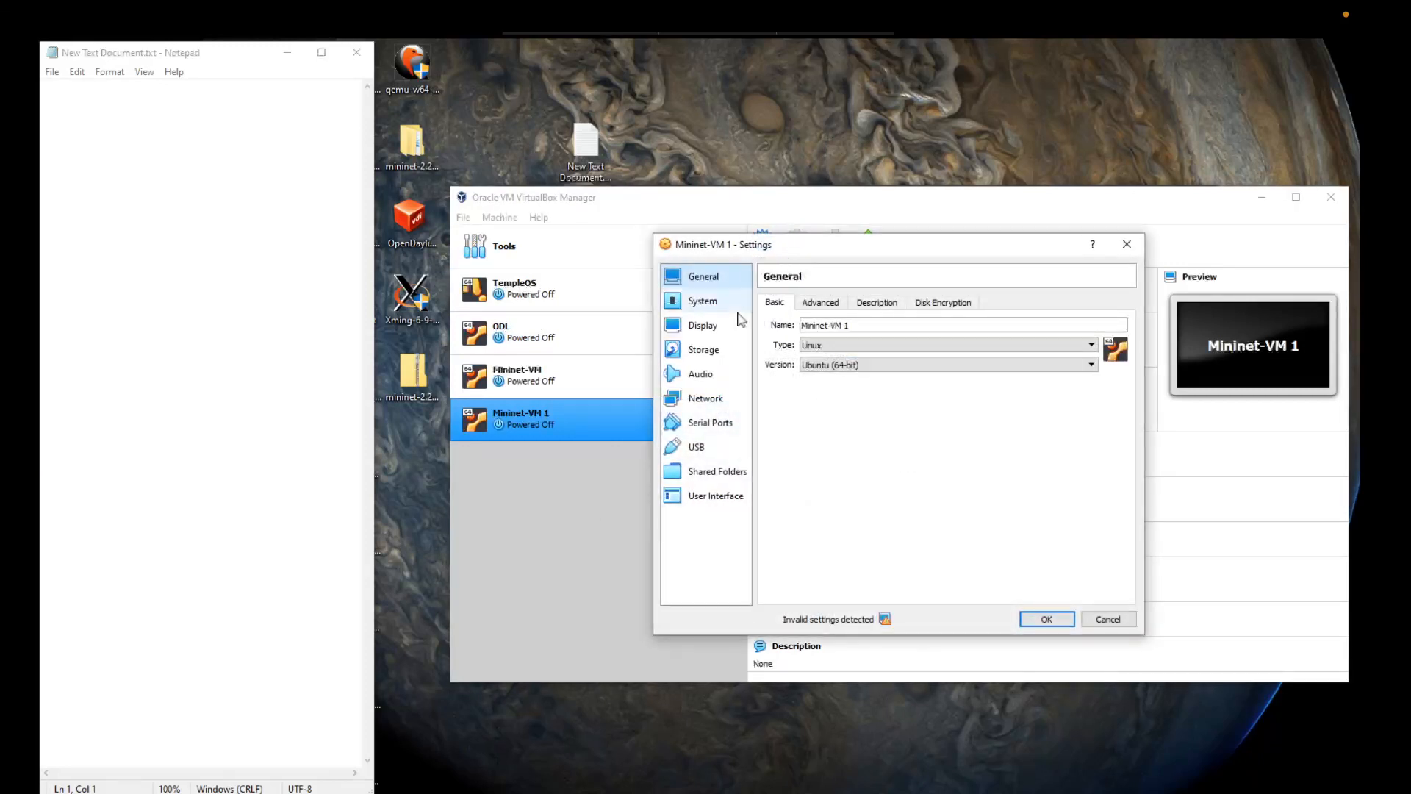
left_click(710, 401)
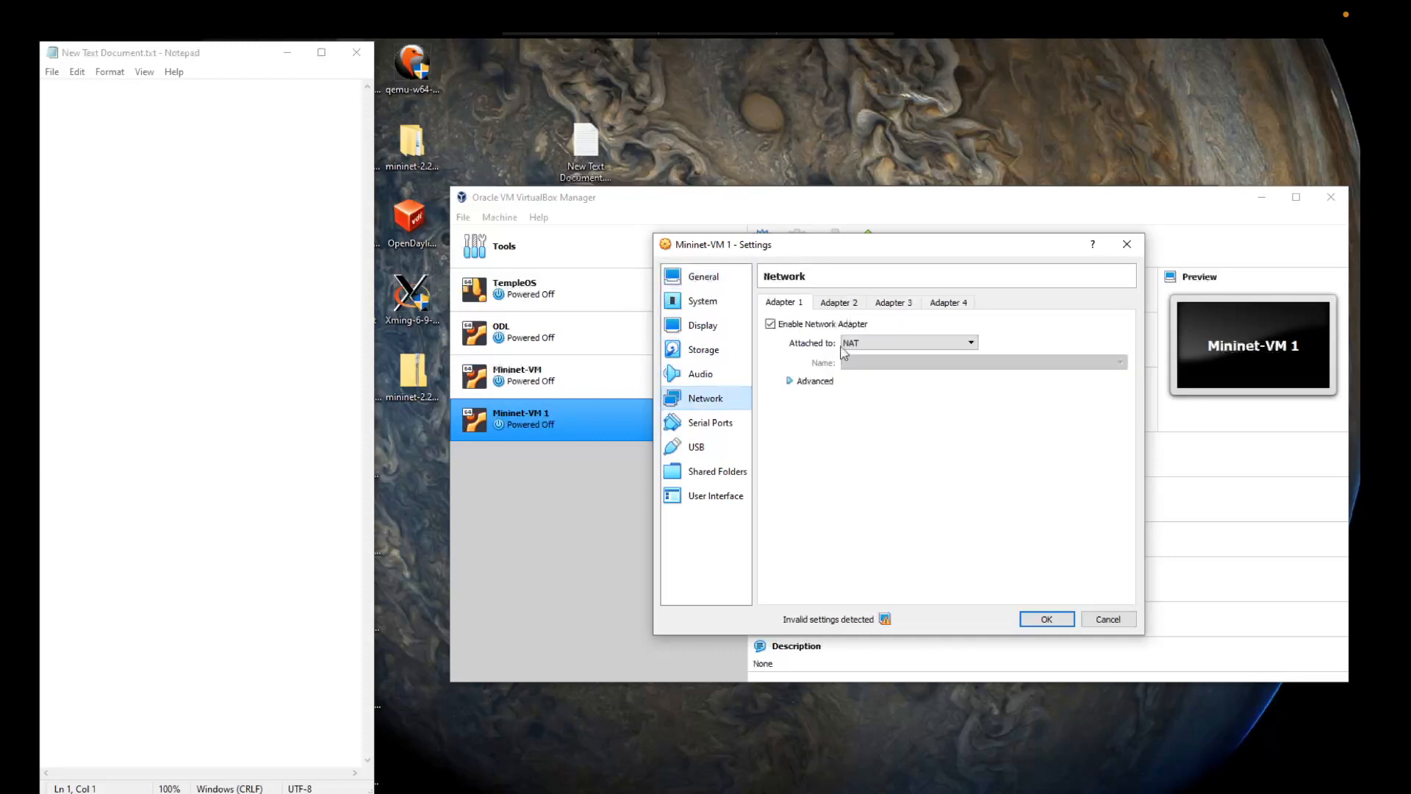
left_click(875, 344)
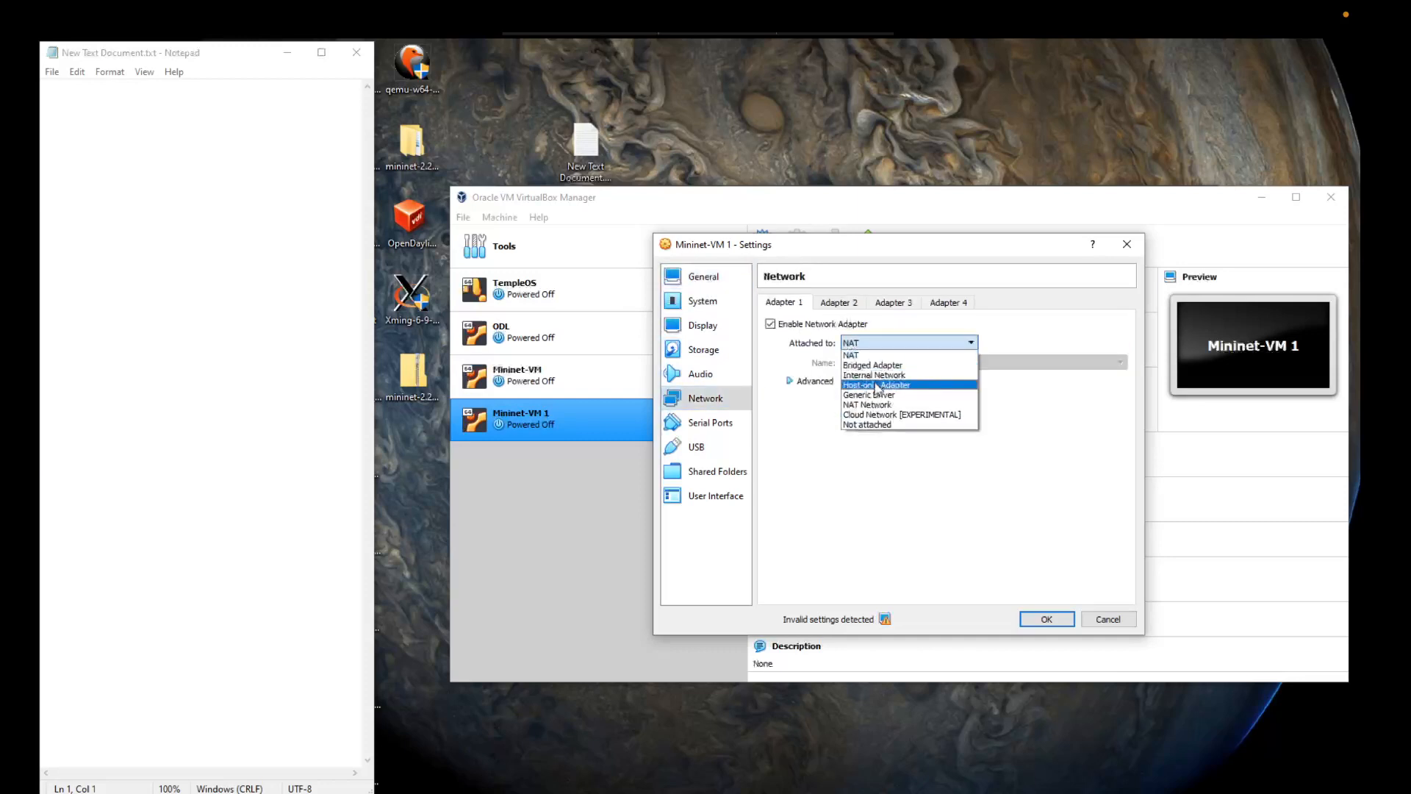
left_click(876, 386)
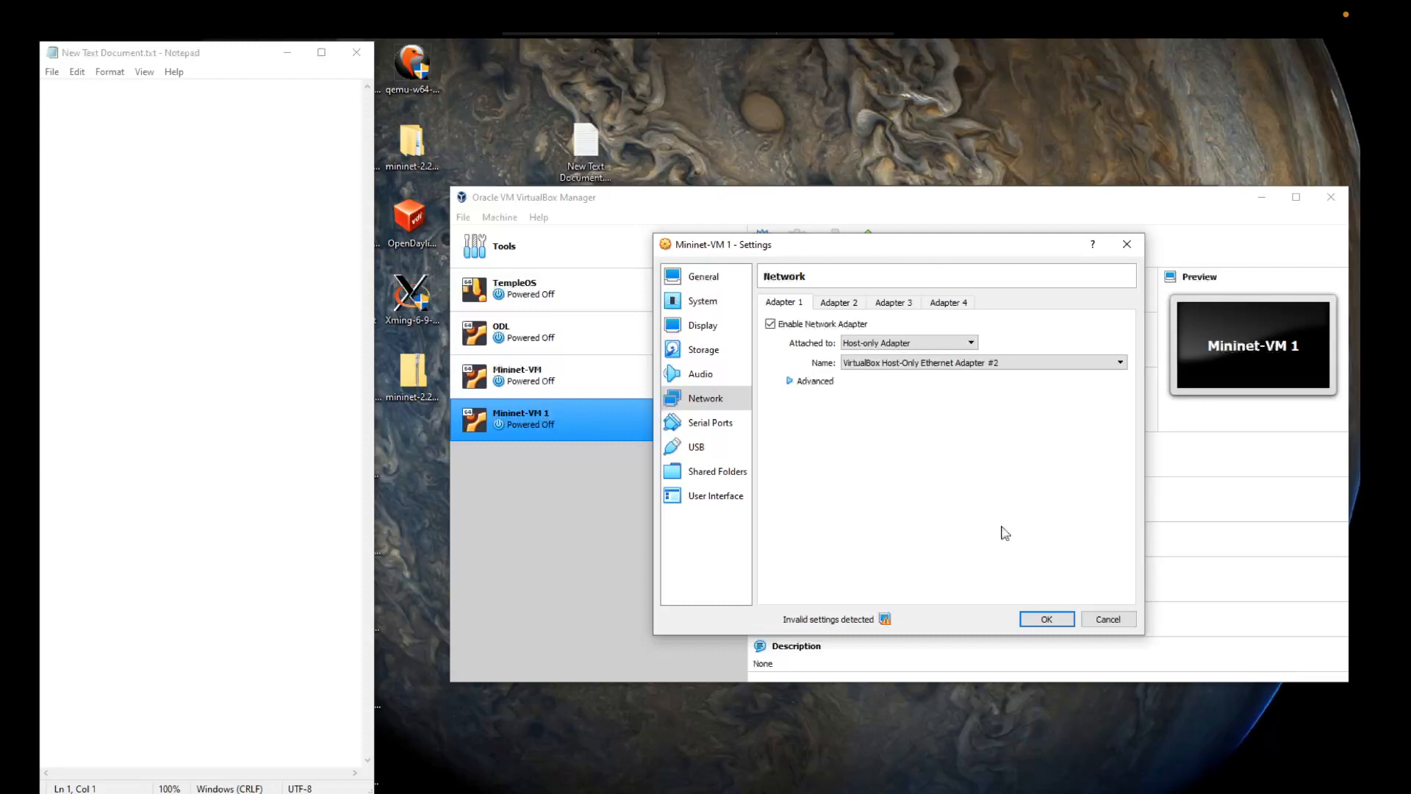
left_click(946, 343)
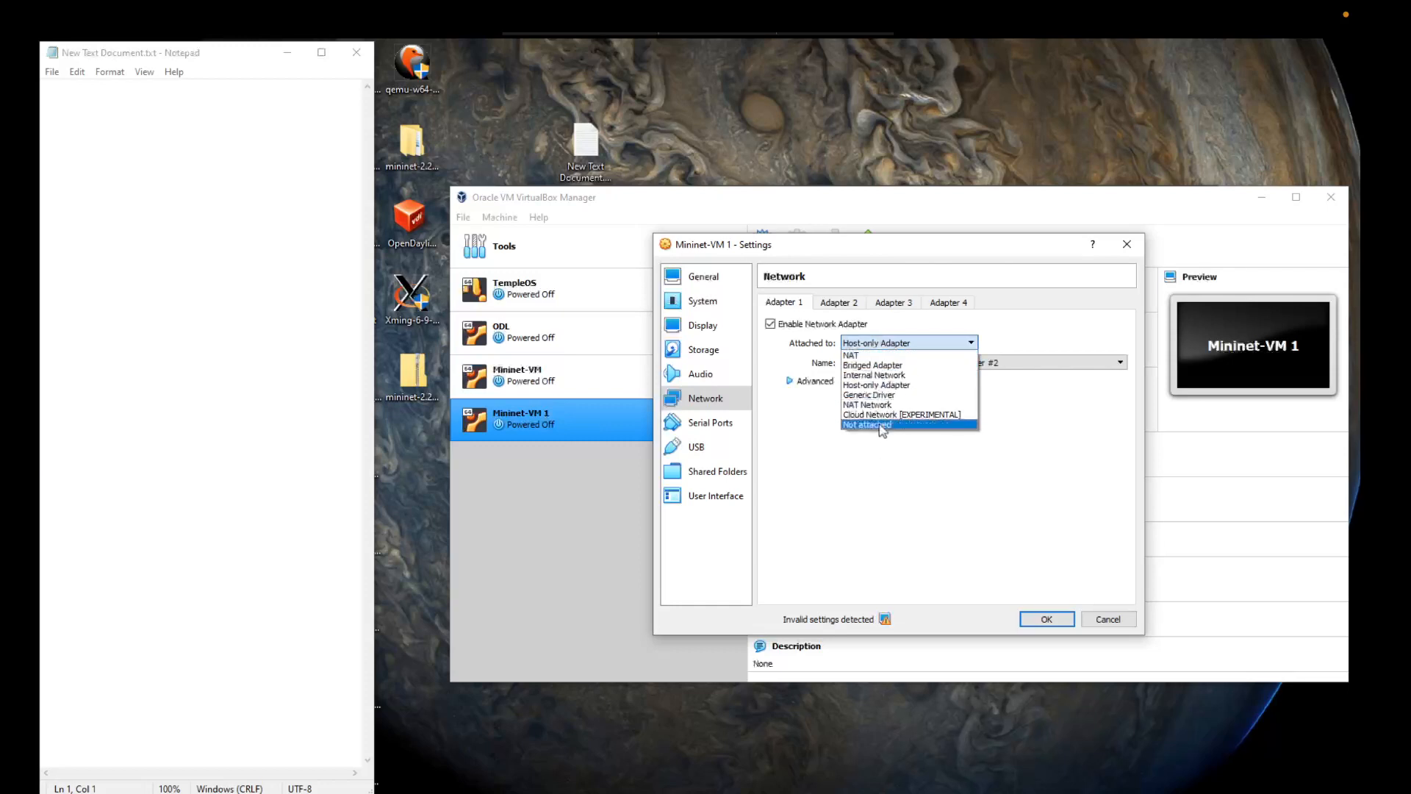
left_click(821, 467)
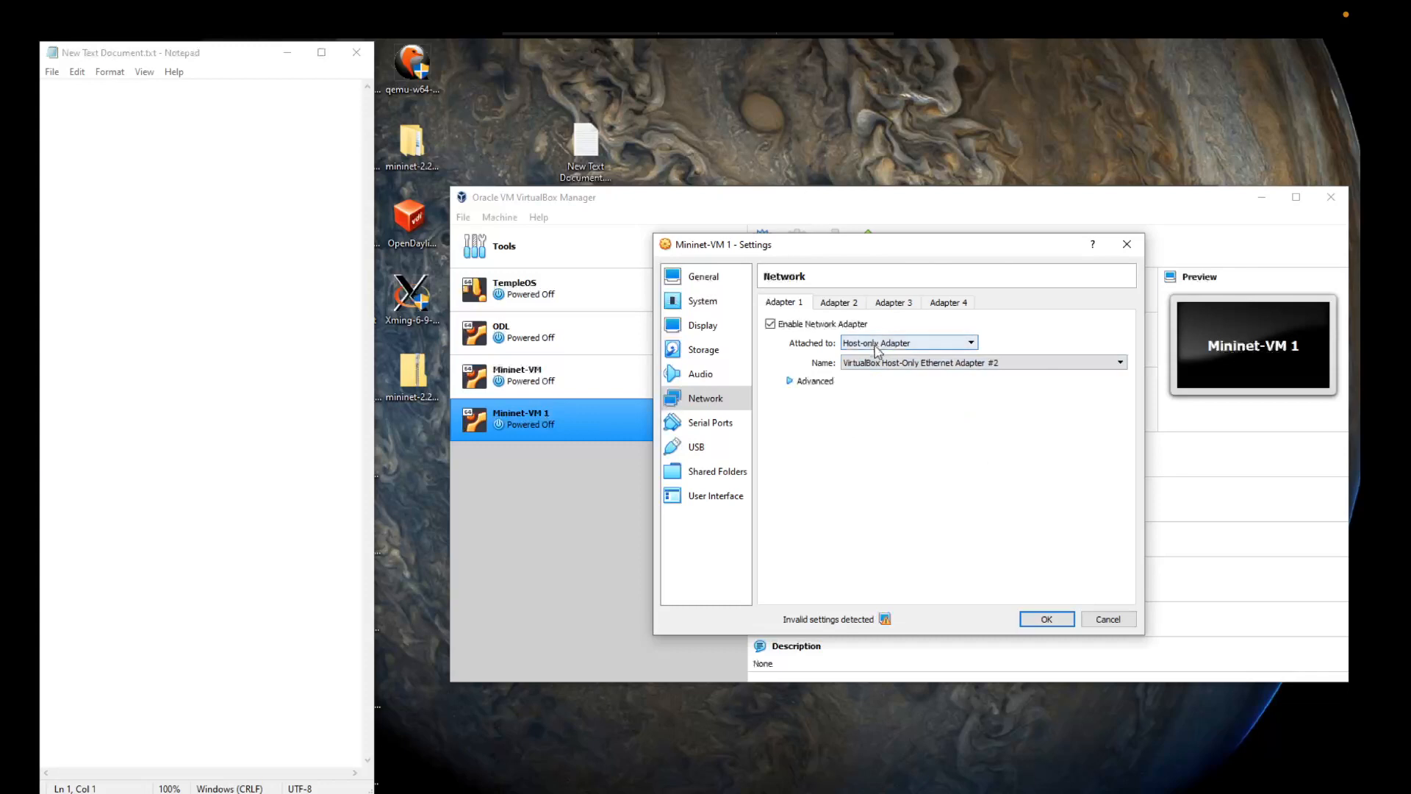
left_click(1047, 621)
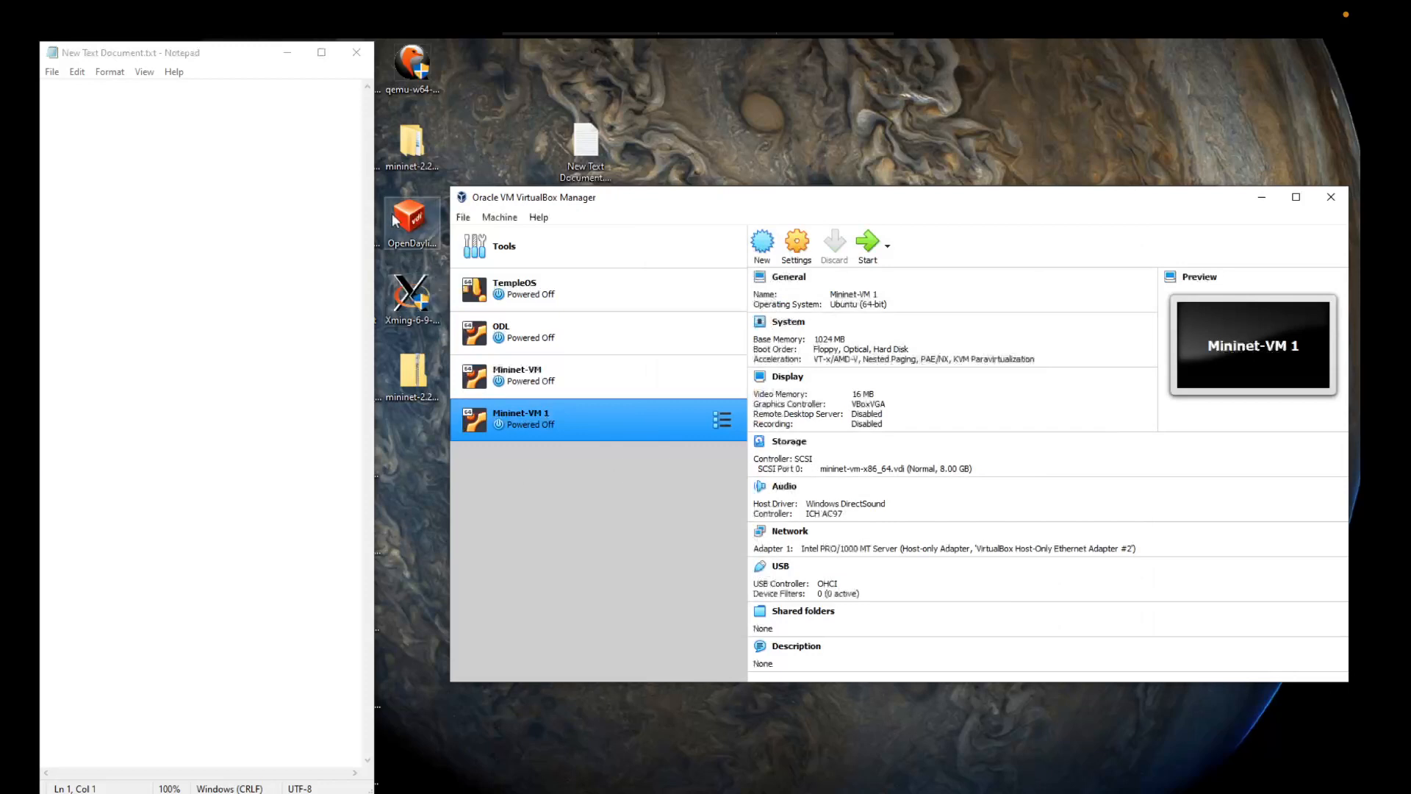
Step: Start creating a new virtual machine named OpenDaylight
left_click(417, 250)
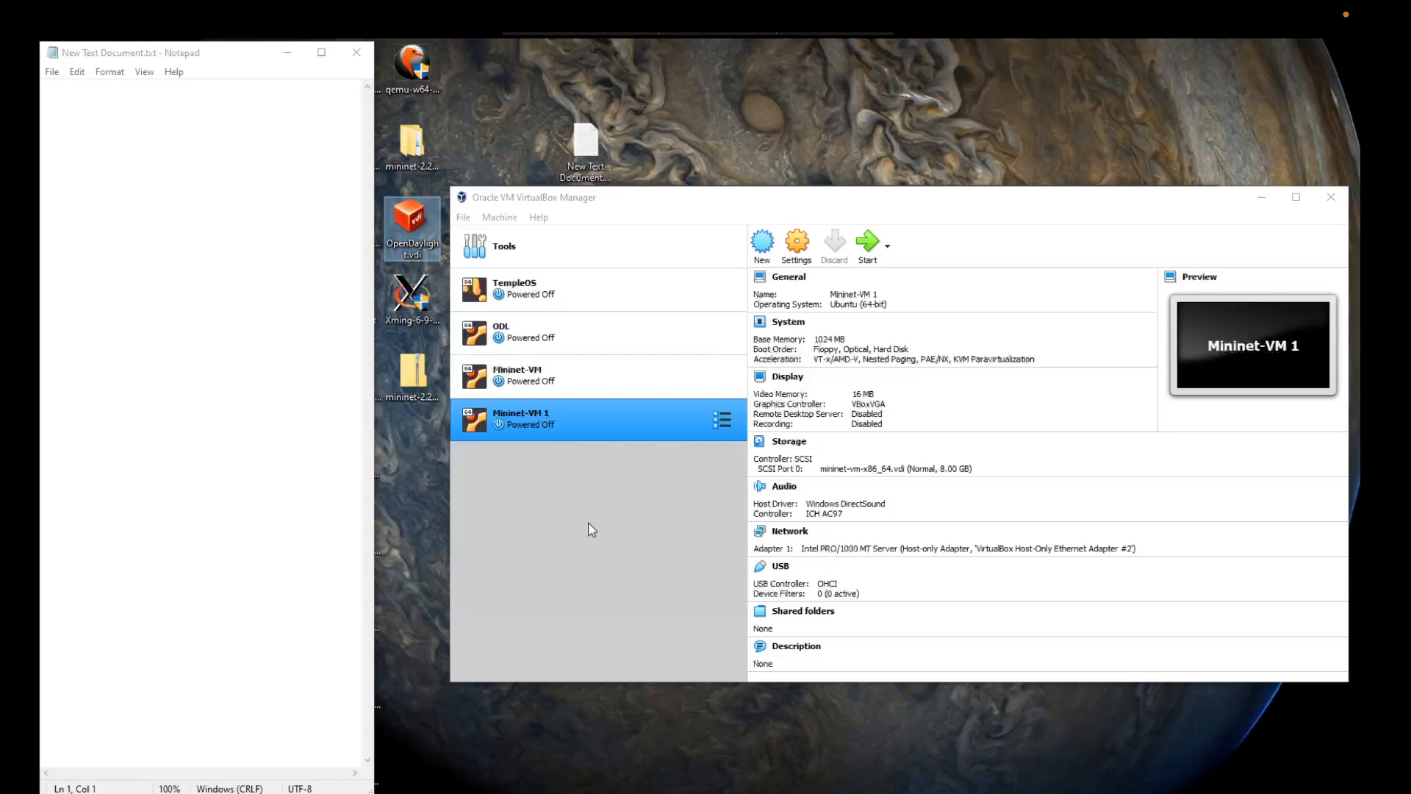
left_click(761, 247)
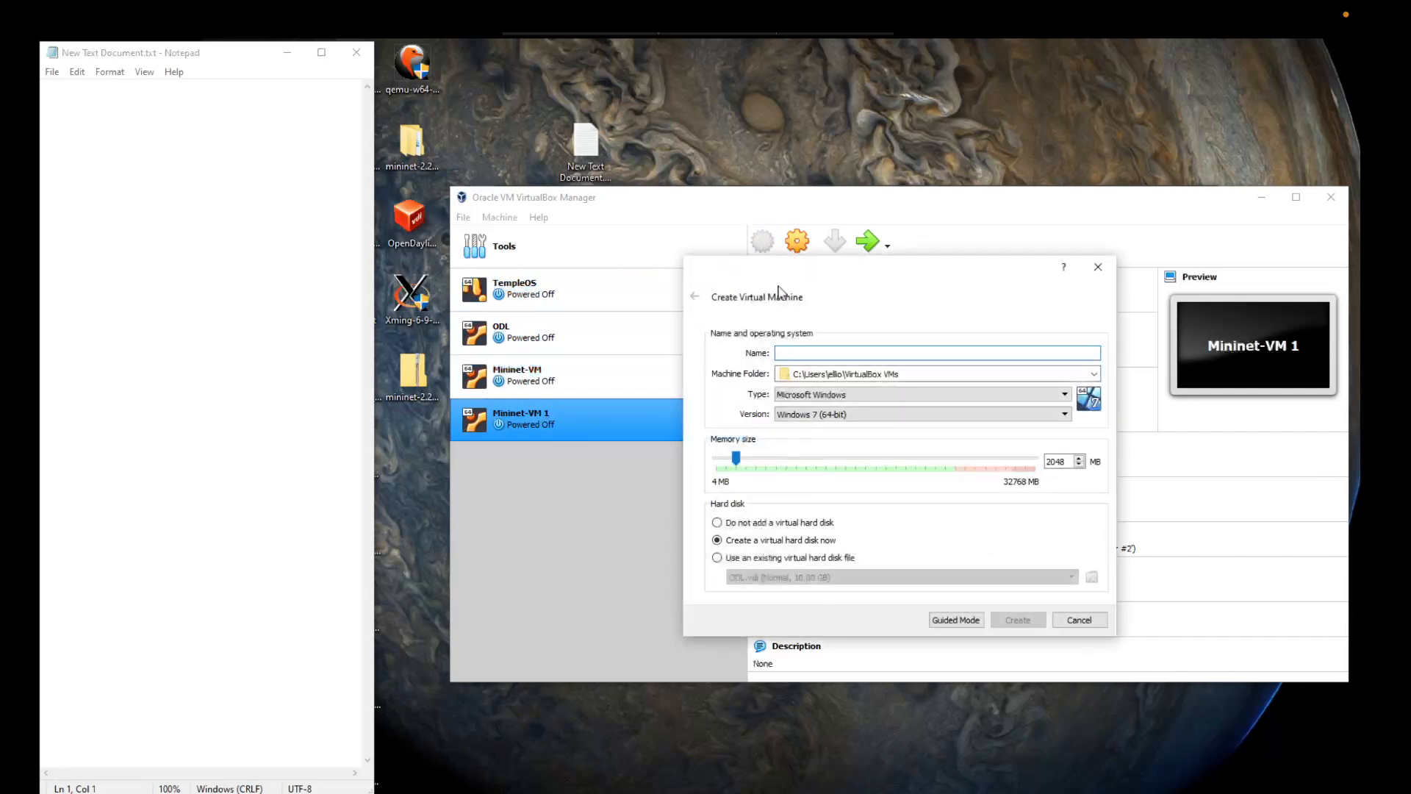
type("OpenDayli")
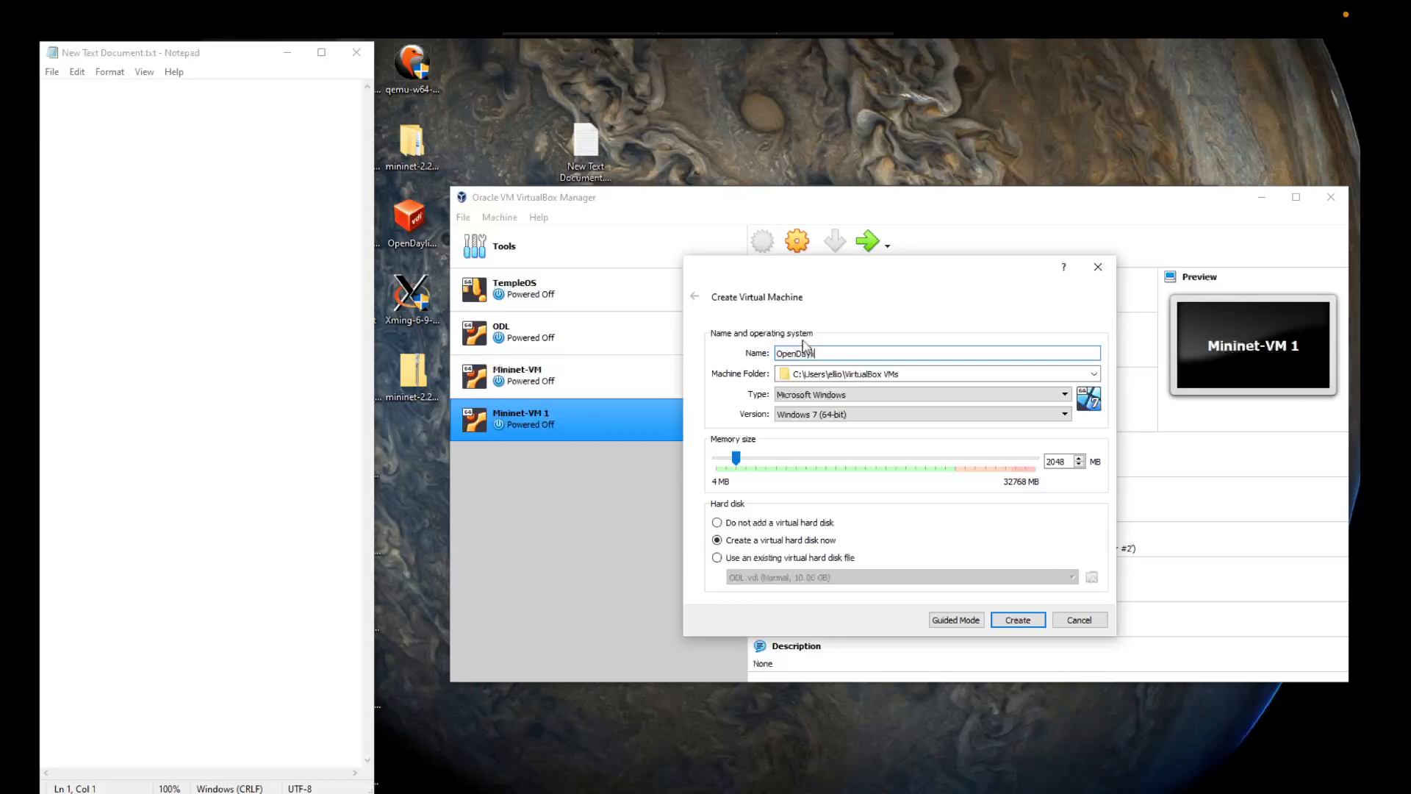
type("ght")
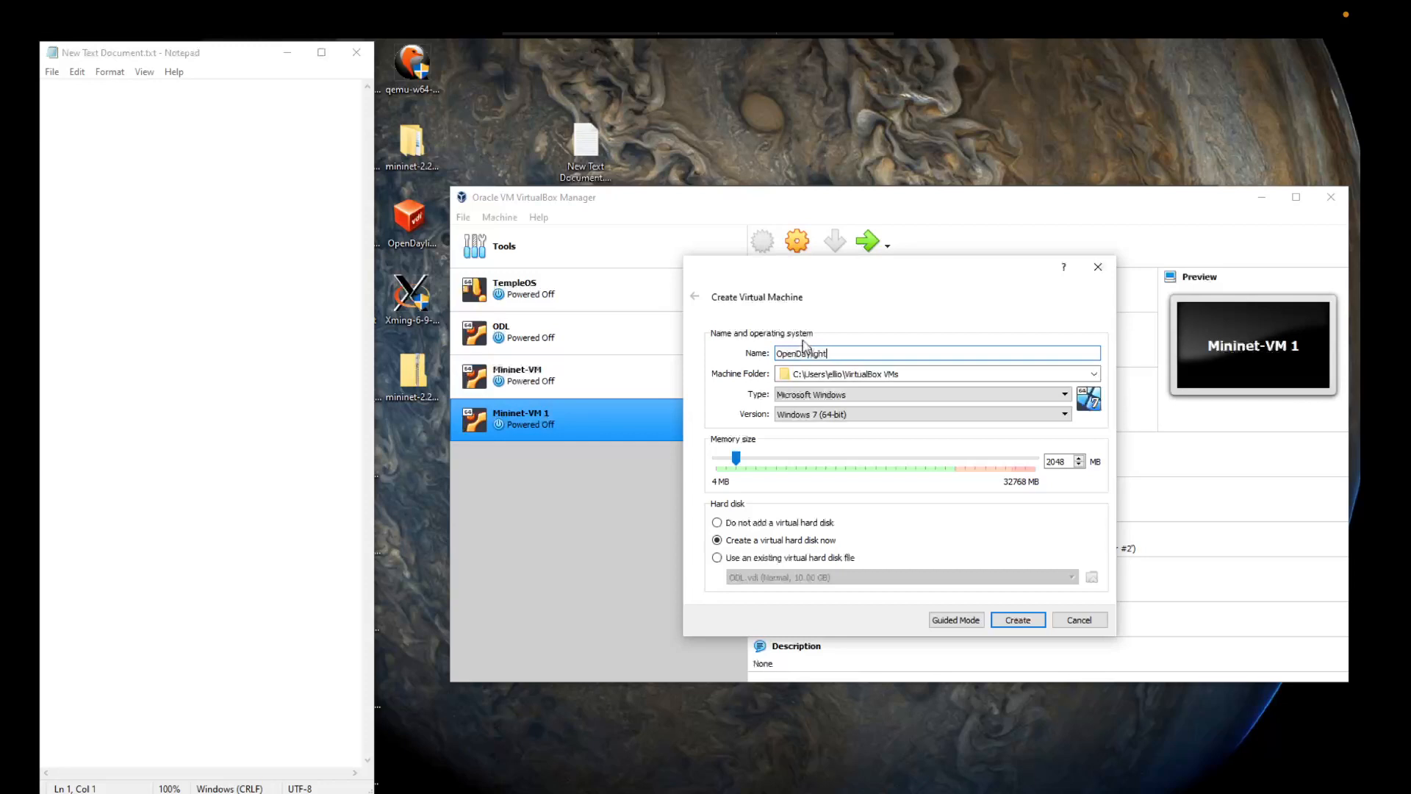
Step: Set the new machine's operating system type to Linux and its version to Ubuntu (64-bit)
left_click(895, 397)
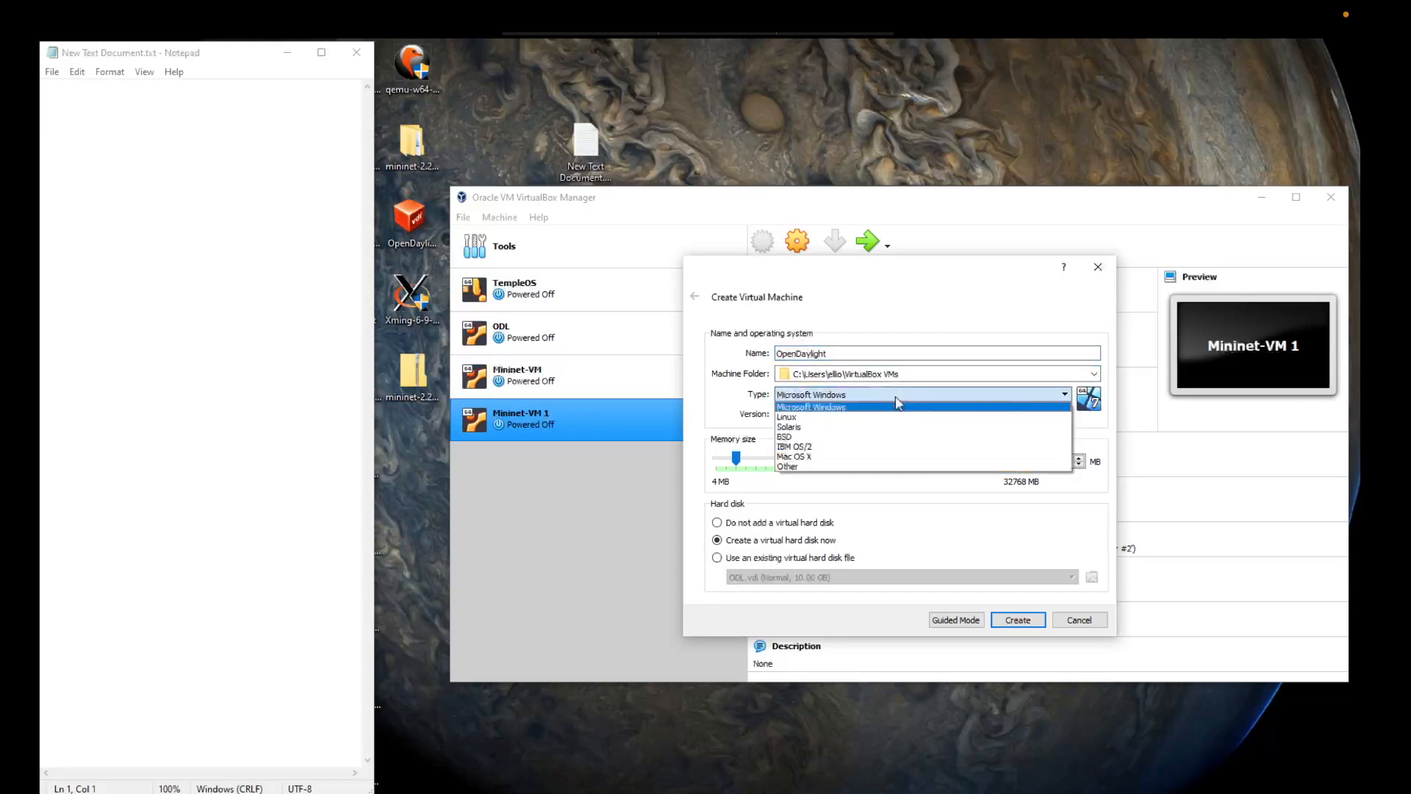
left_click(807, 425)
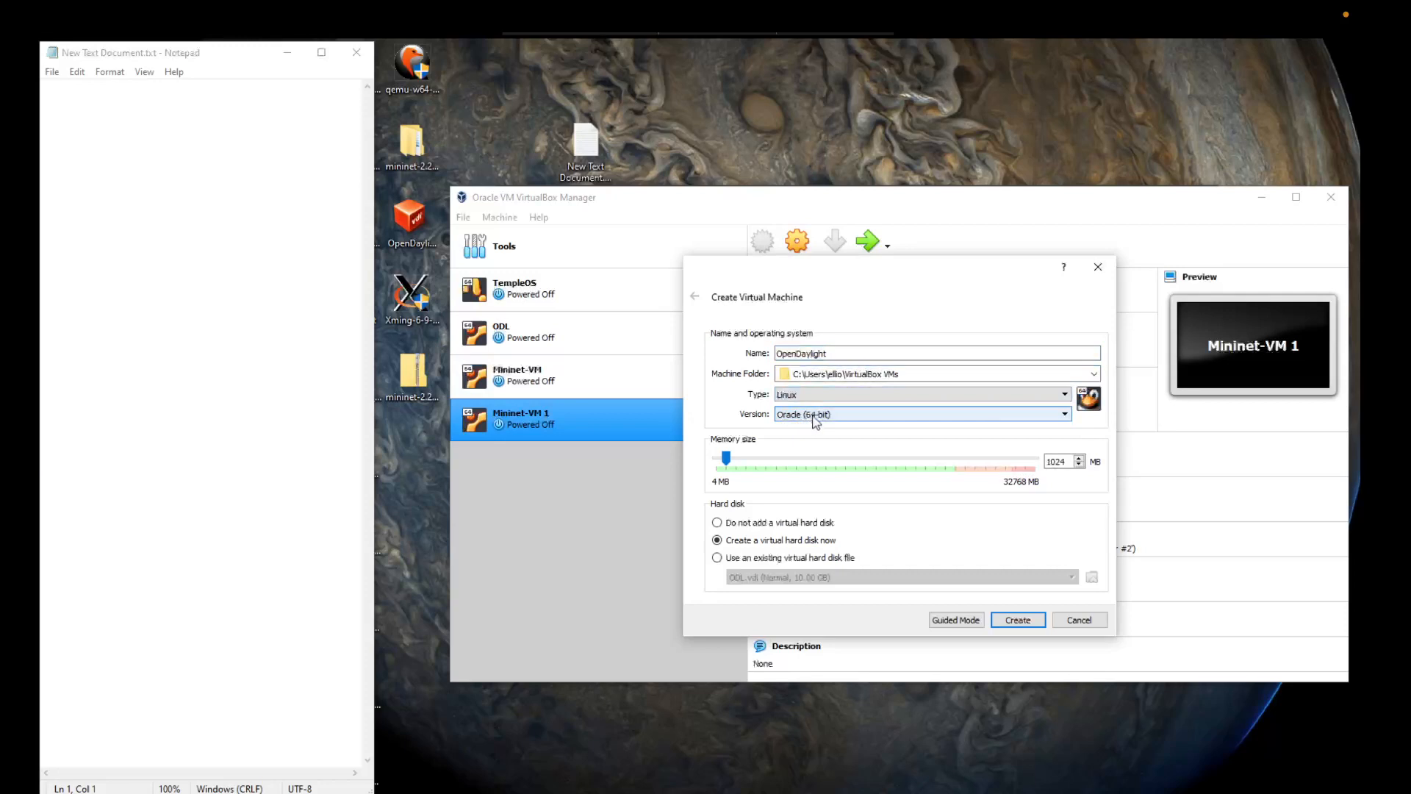
left_click(814, 416)
scroll(808, 478, "down", 2)
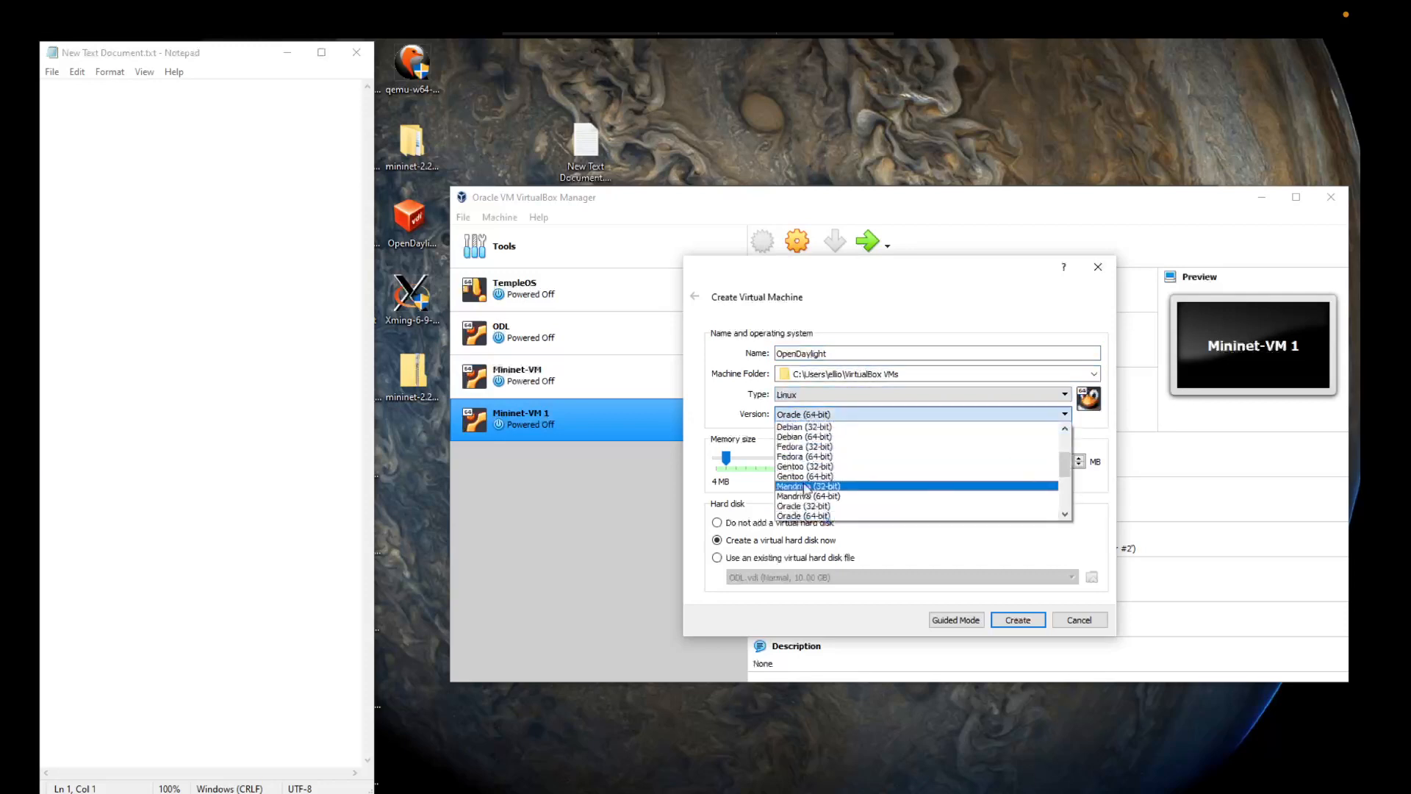
scroll(807, 489, "down", 2)
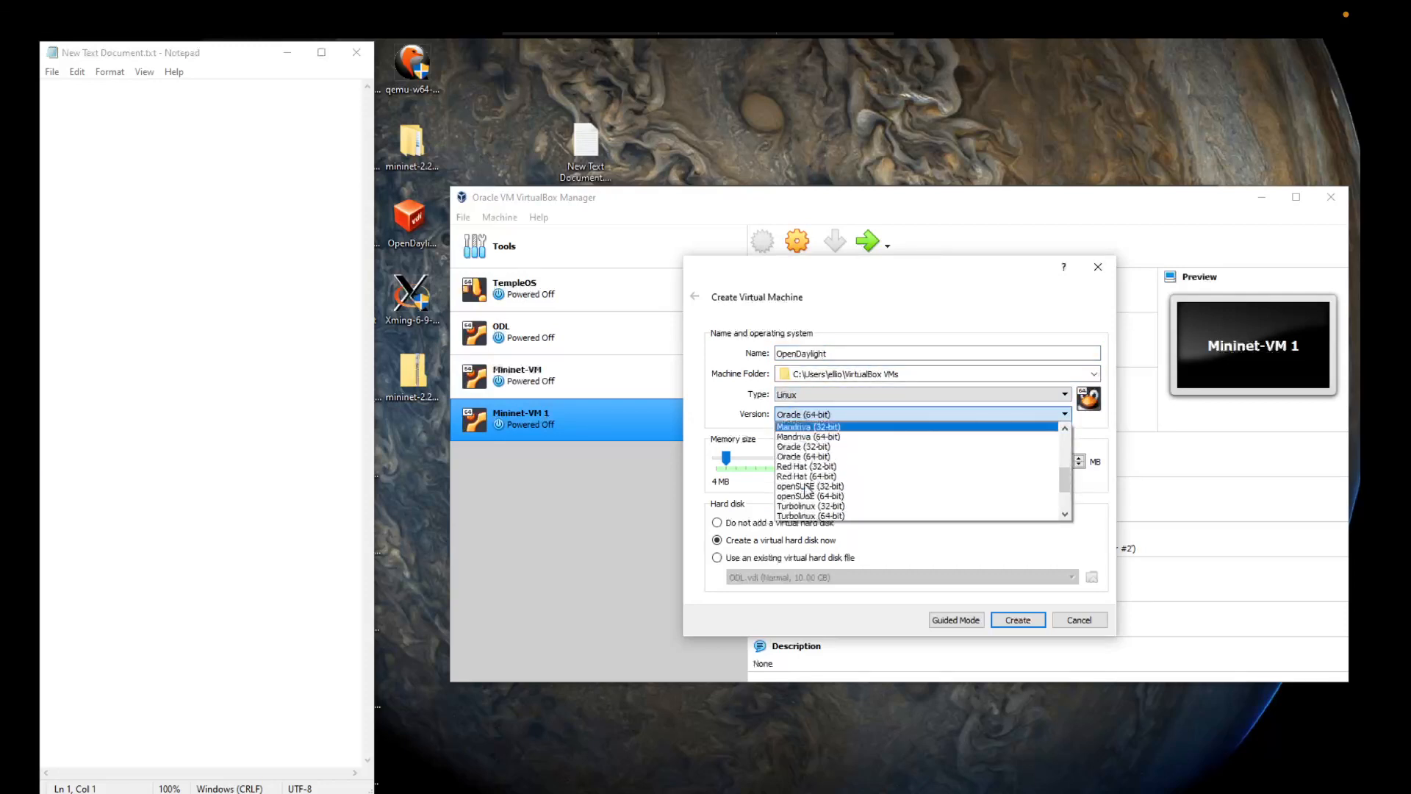
scroll(807, 489, "up", 1)
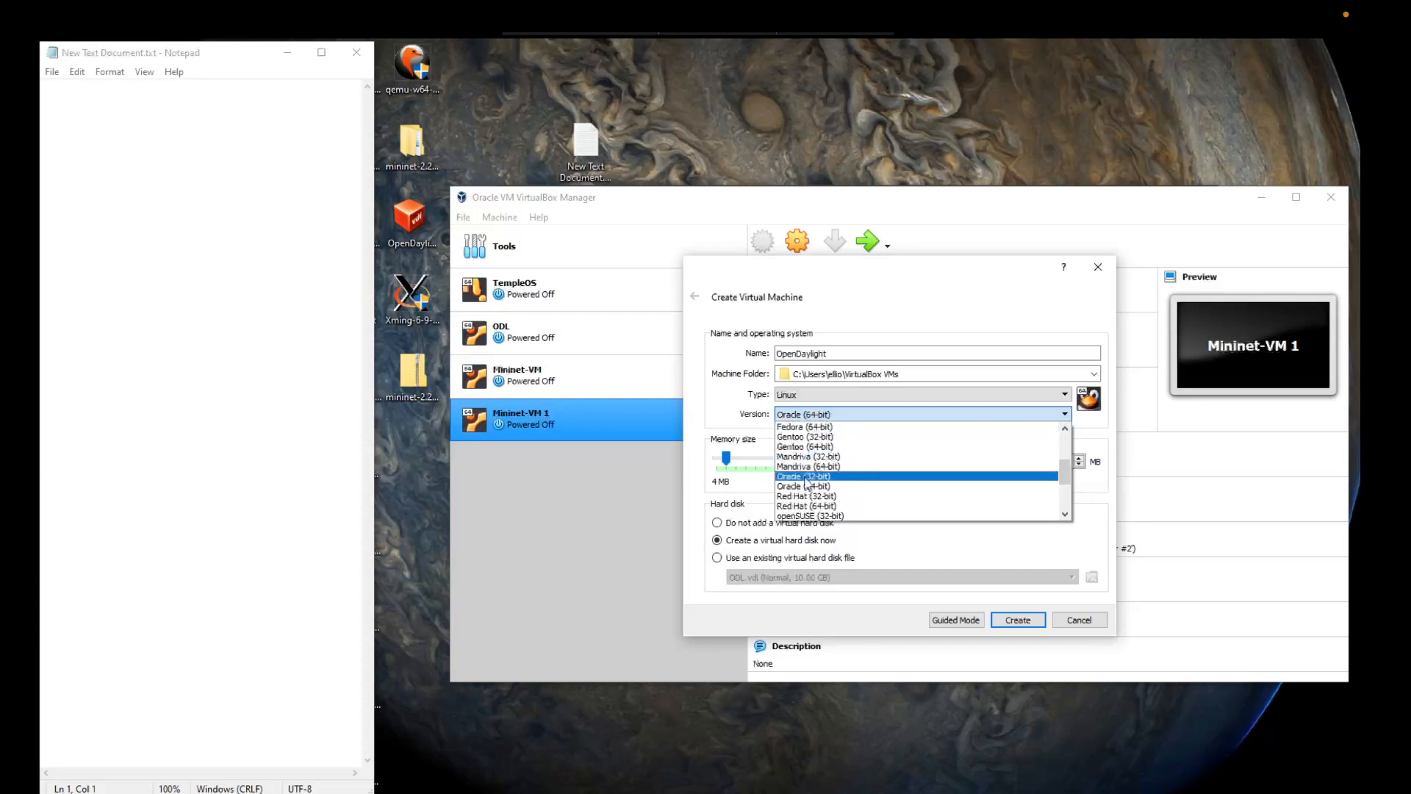
scroll(807, 483, "down", 3)
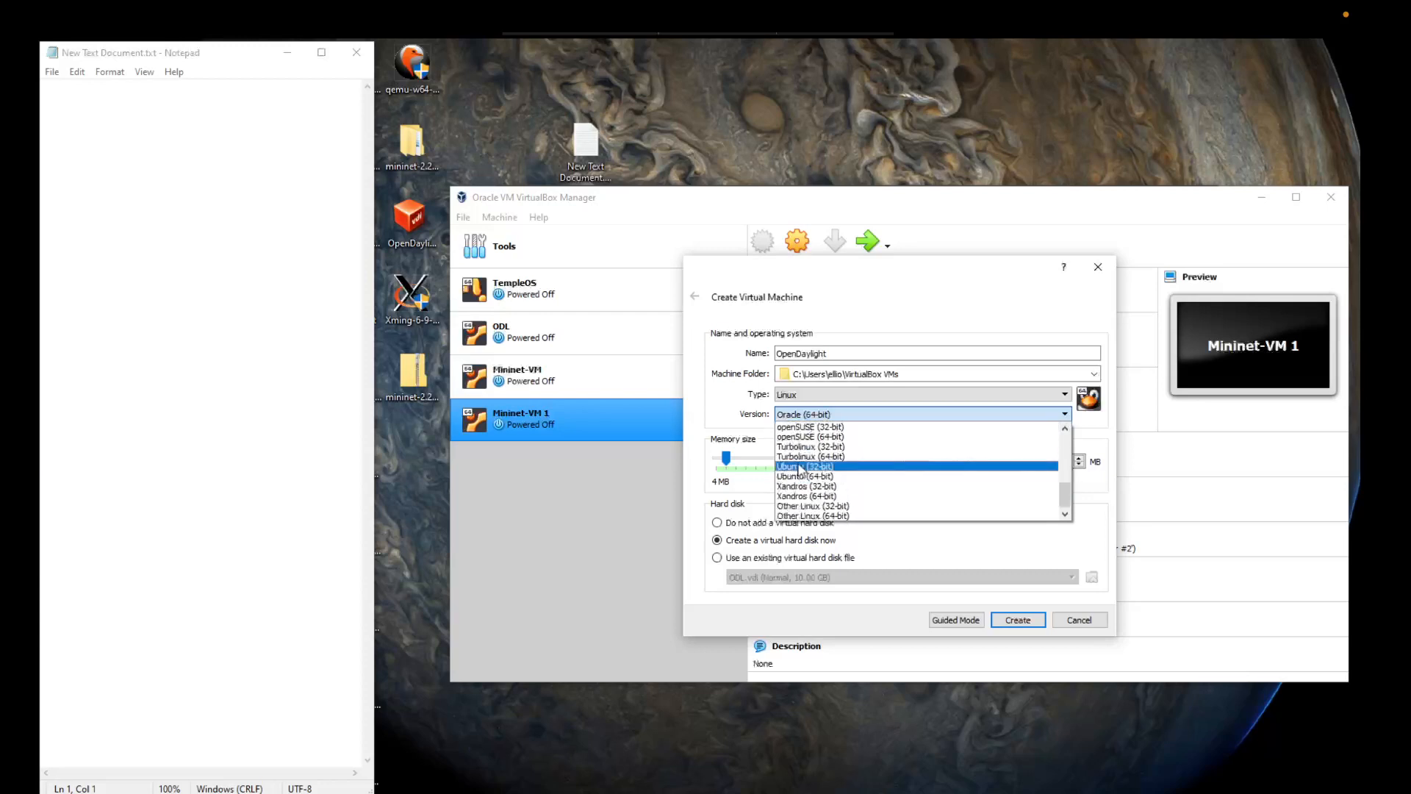
left_click(802, 477)
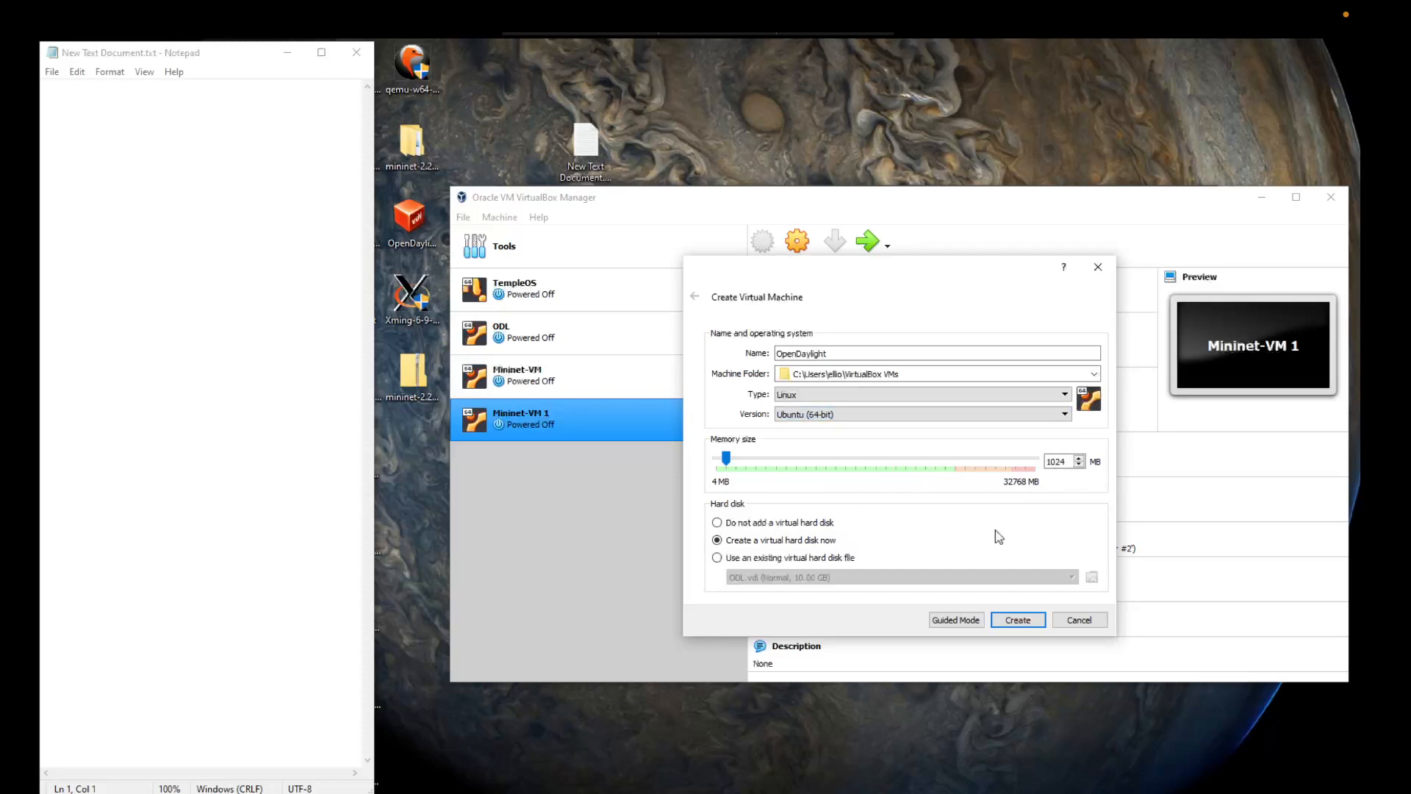
Step: Use the existing virtual hard disk OpenDaylight.vdi from the Desktop and create the machine
left_click(718, 558)
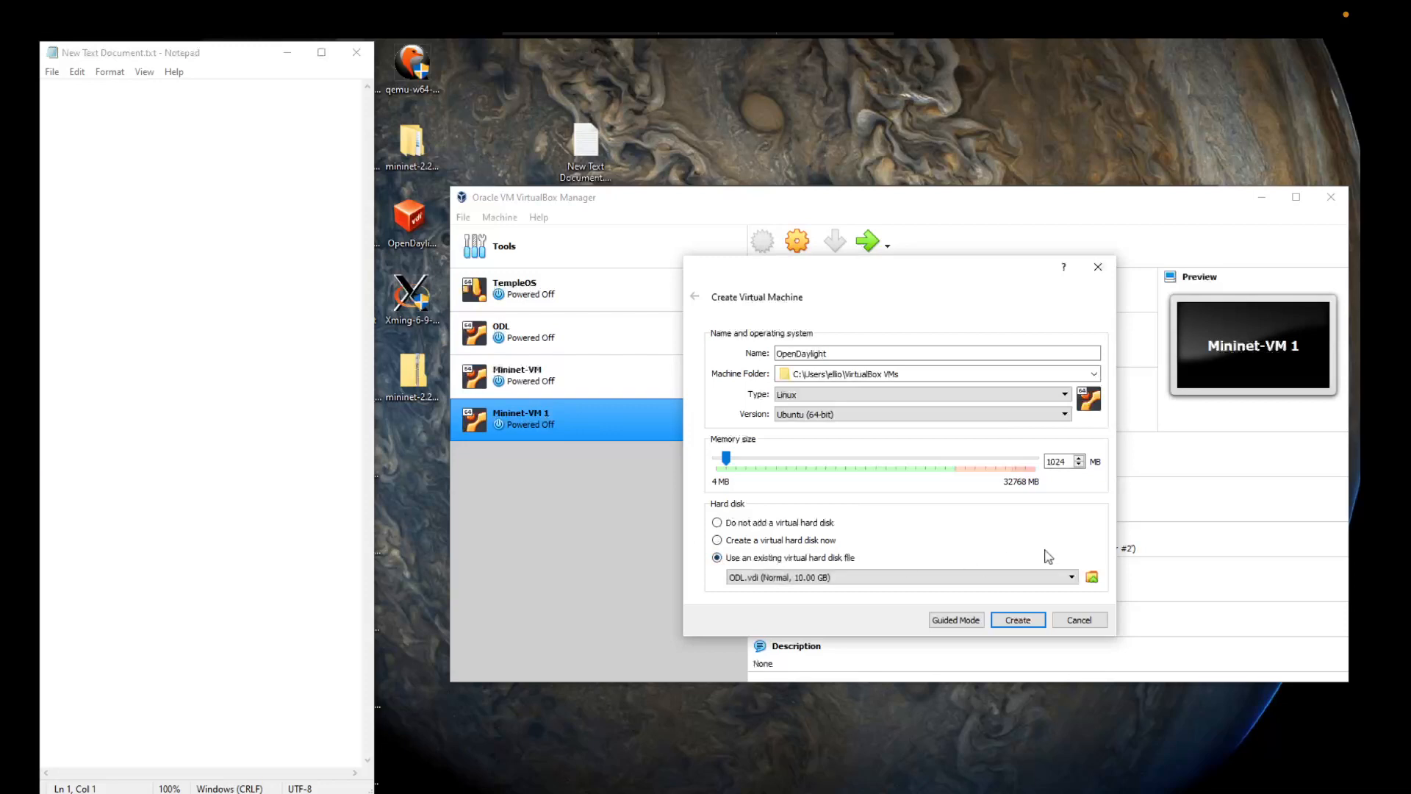
left_click(1093, 578)
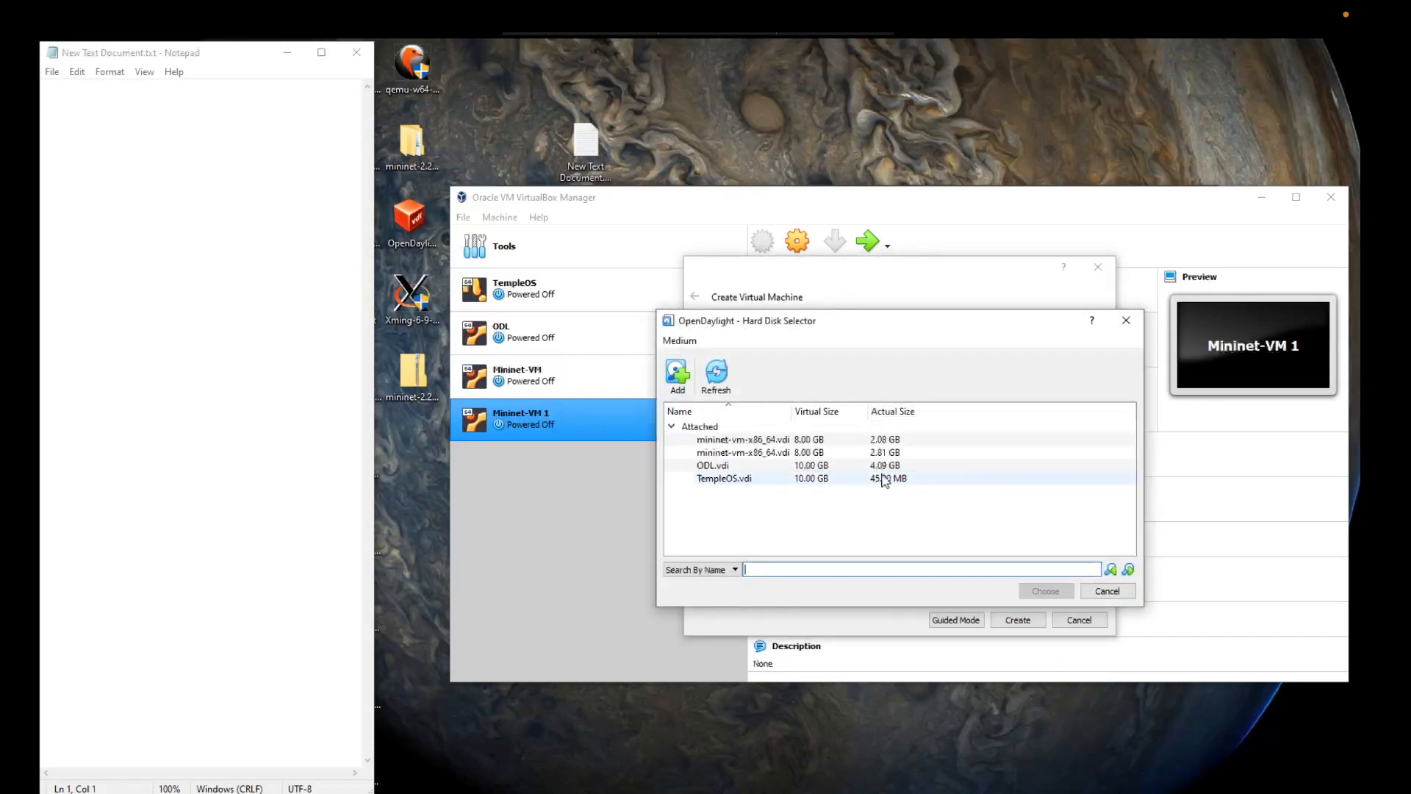
left_click(676, 375)
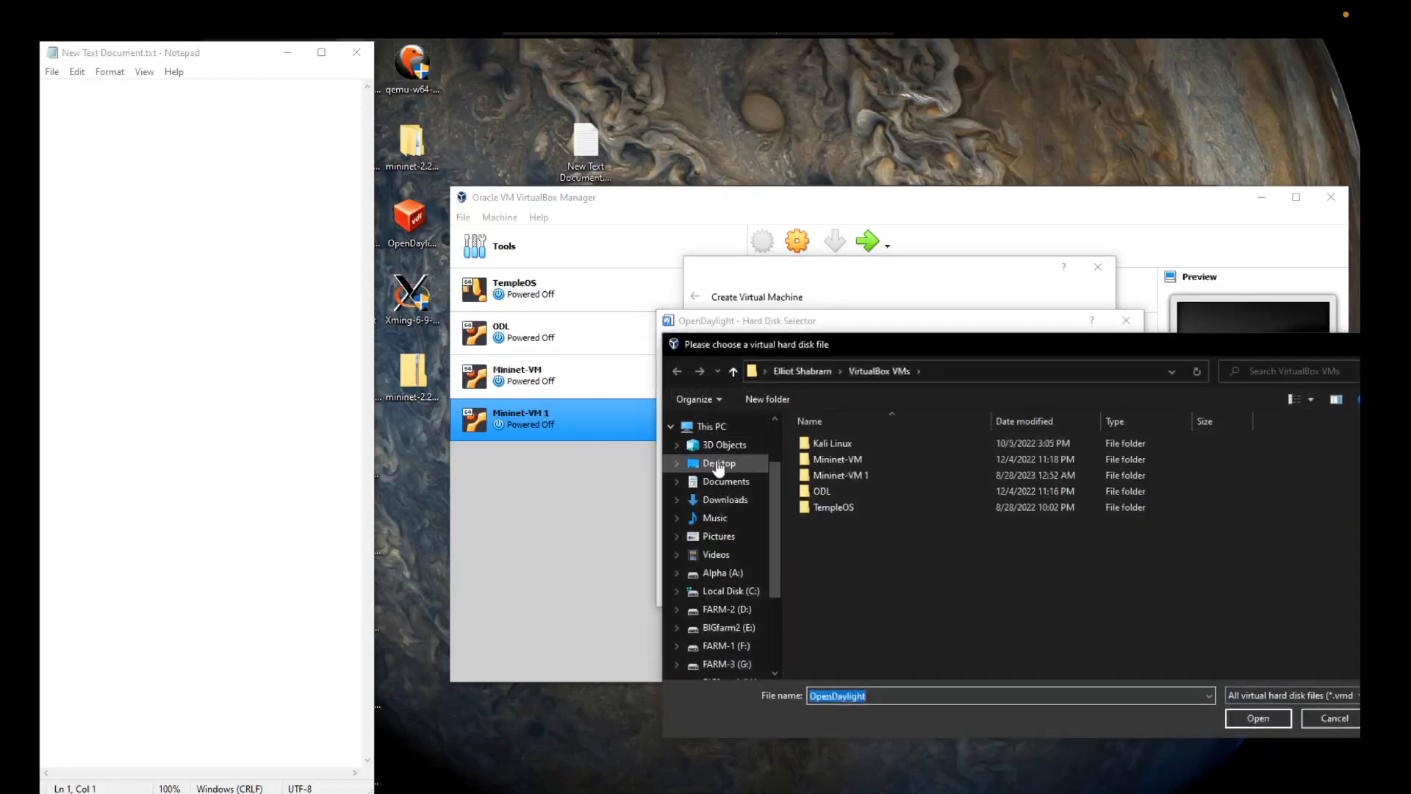
left_click(718, 465)
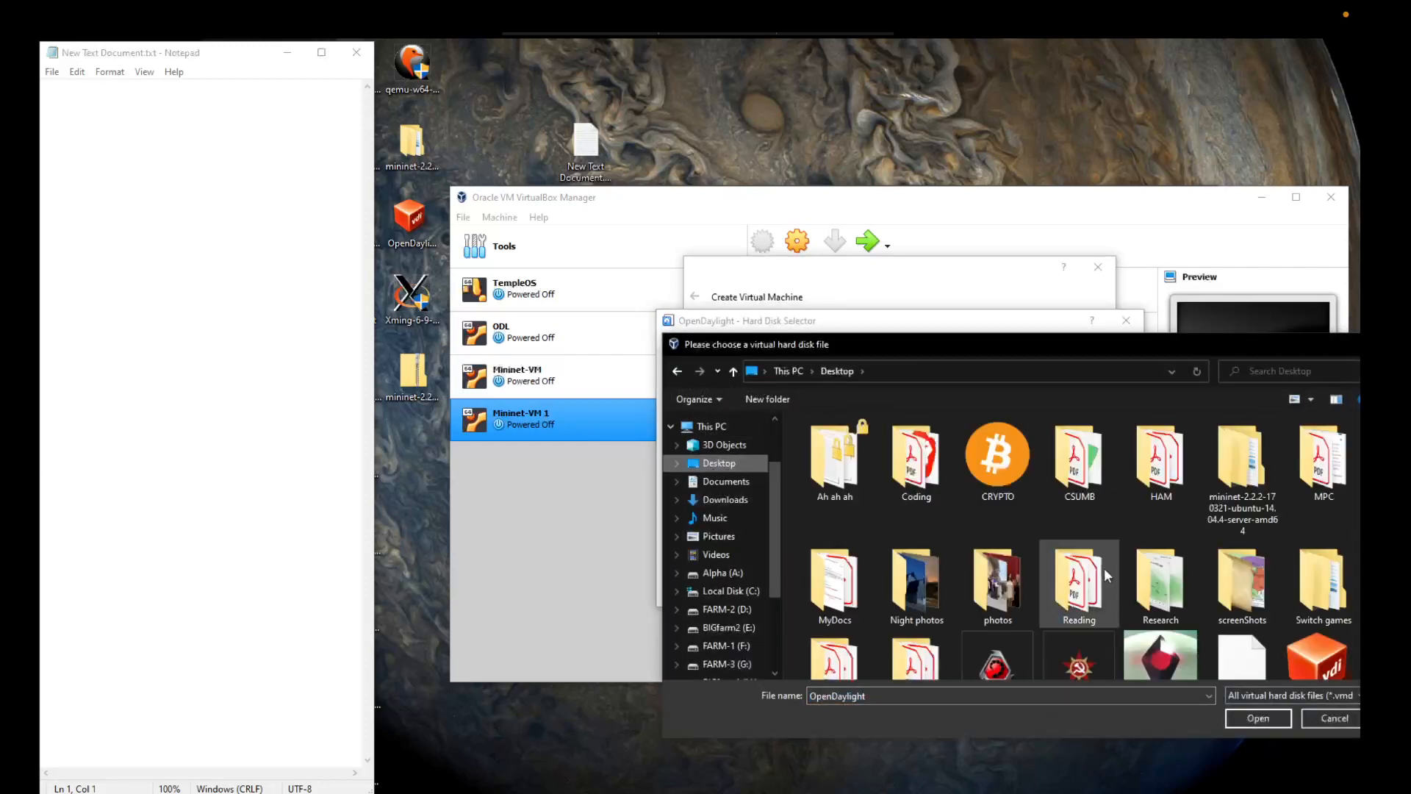
scroll(1103, 567, "down", 3)
left_click(1311, 545)
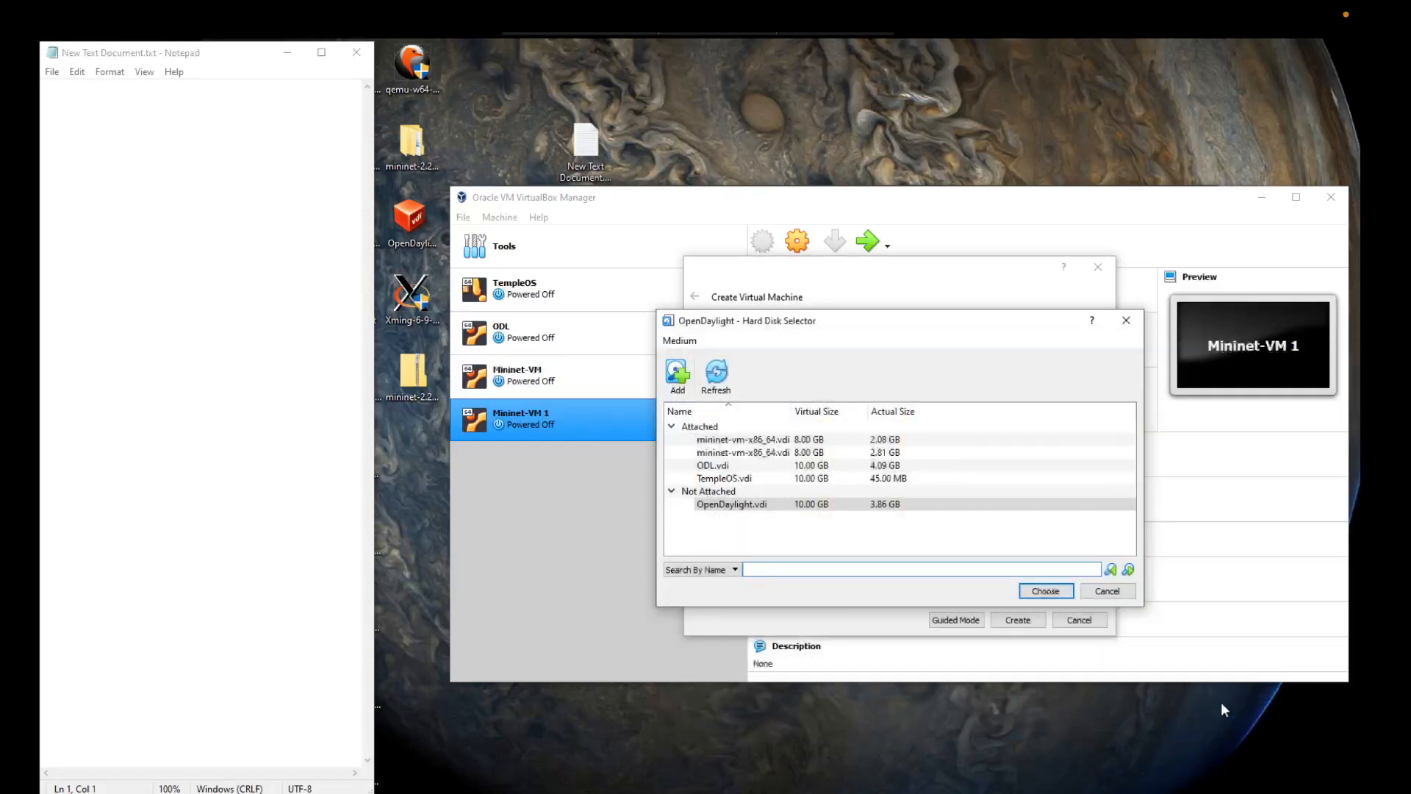
left_click(1044, 592)
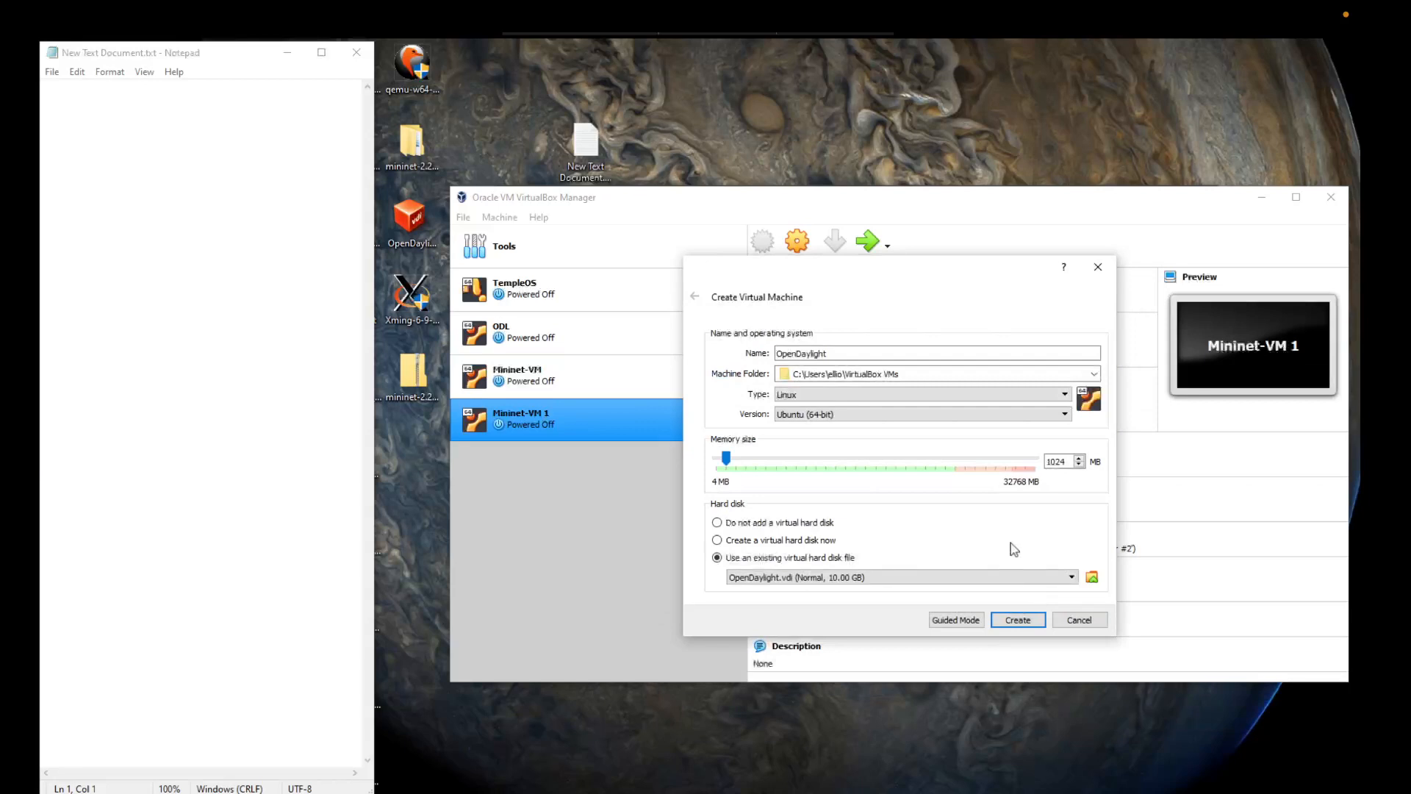
left_click(1028, 621)
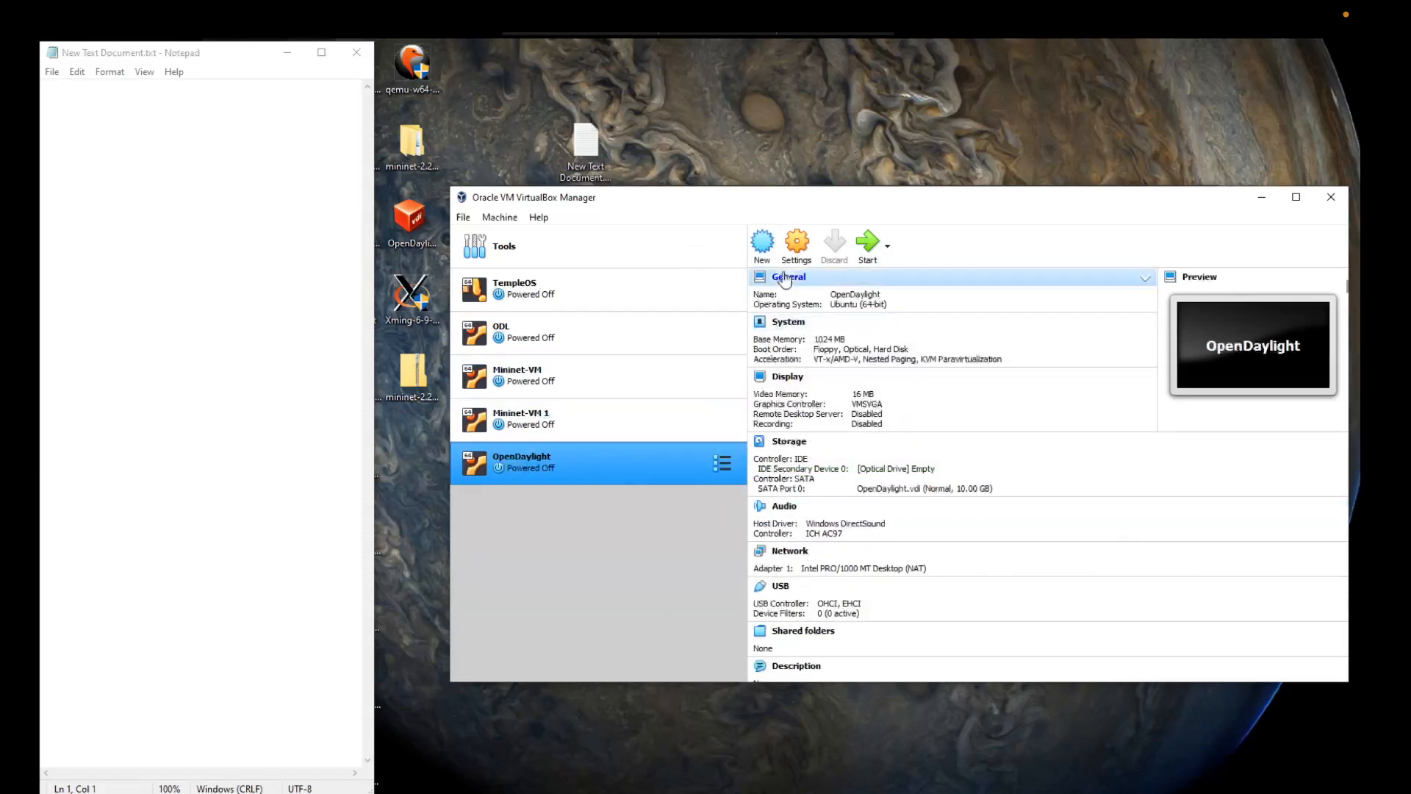
Step: Attach network Adapter 1 of the OpenDaylight machine to Host-only Adapter and save its settings
left_click(797, 250)
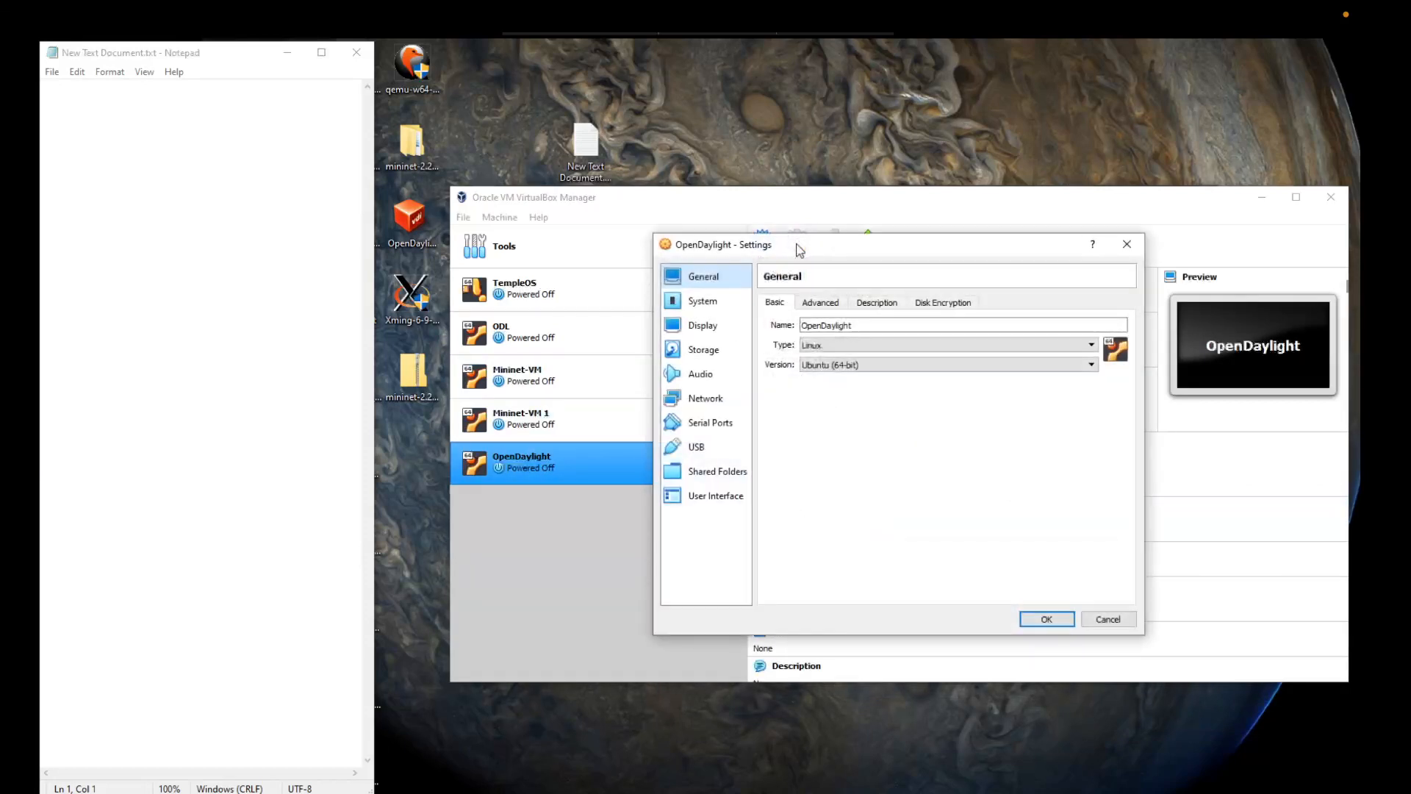
left_click(708, 400)
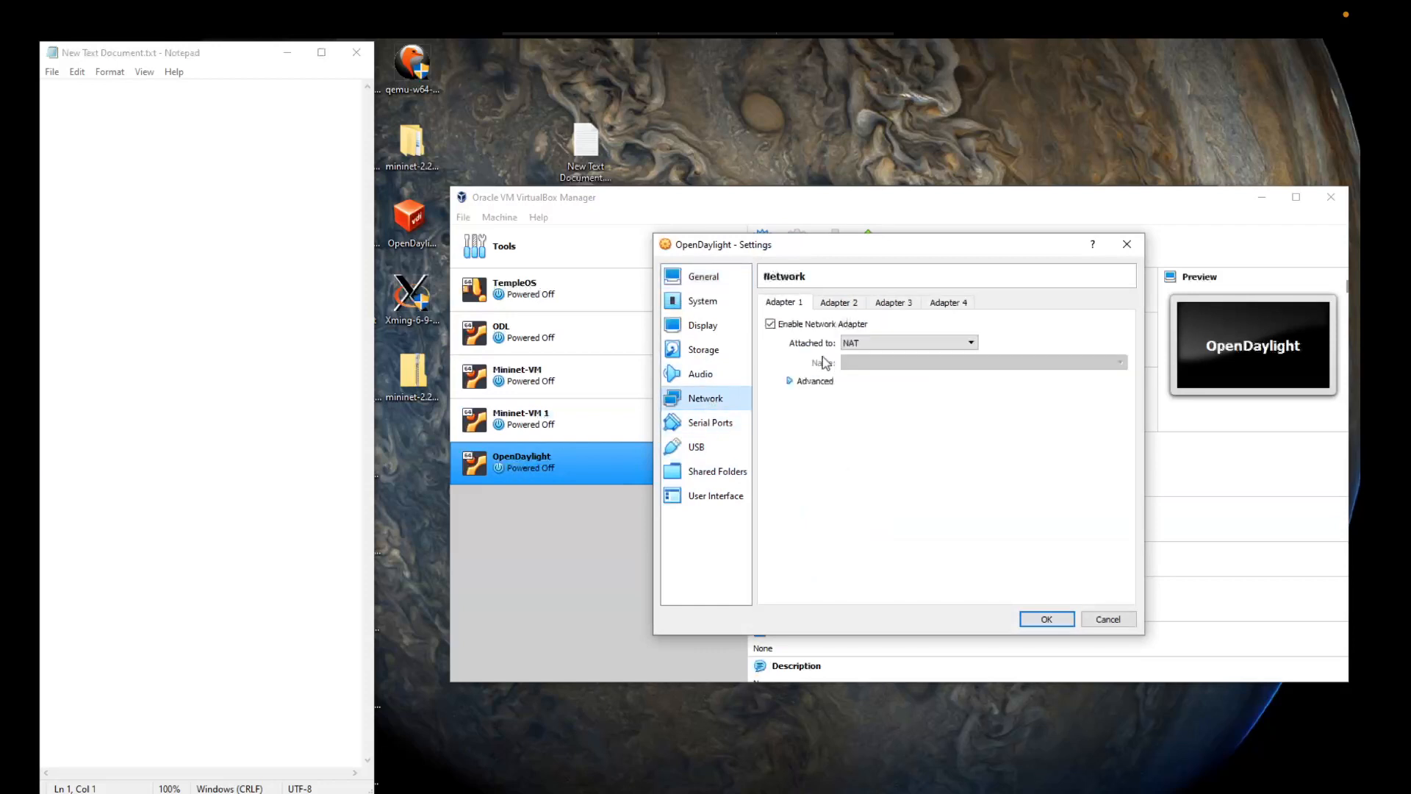
left_click(857, 346)
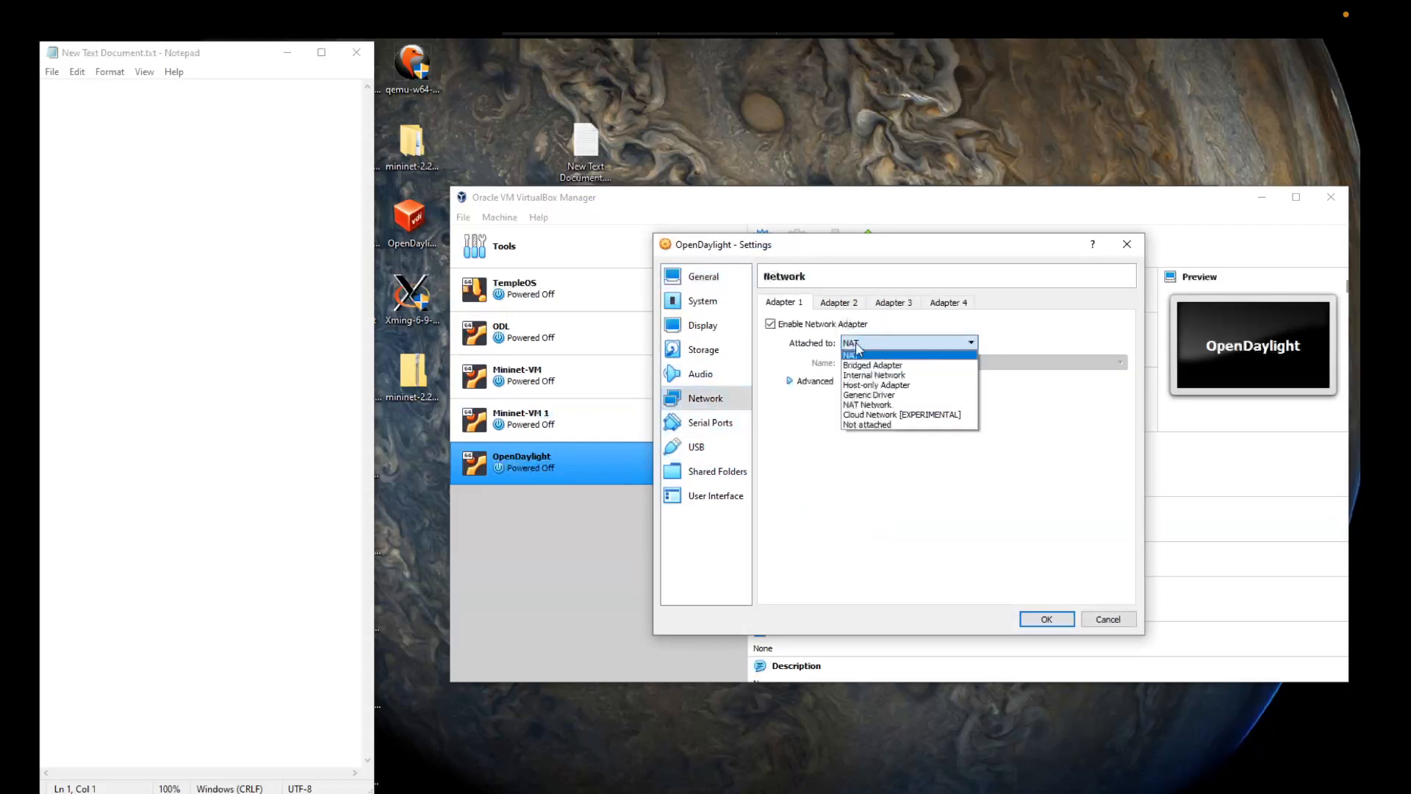
left_click(860, 387)
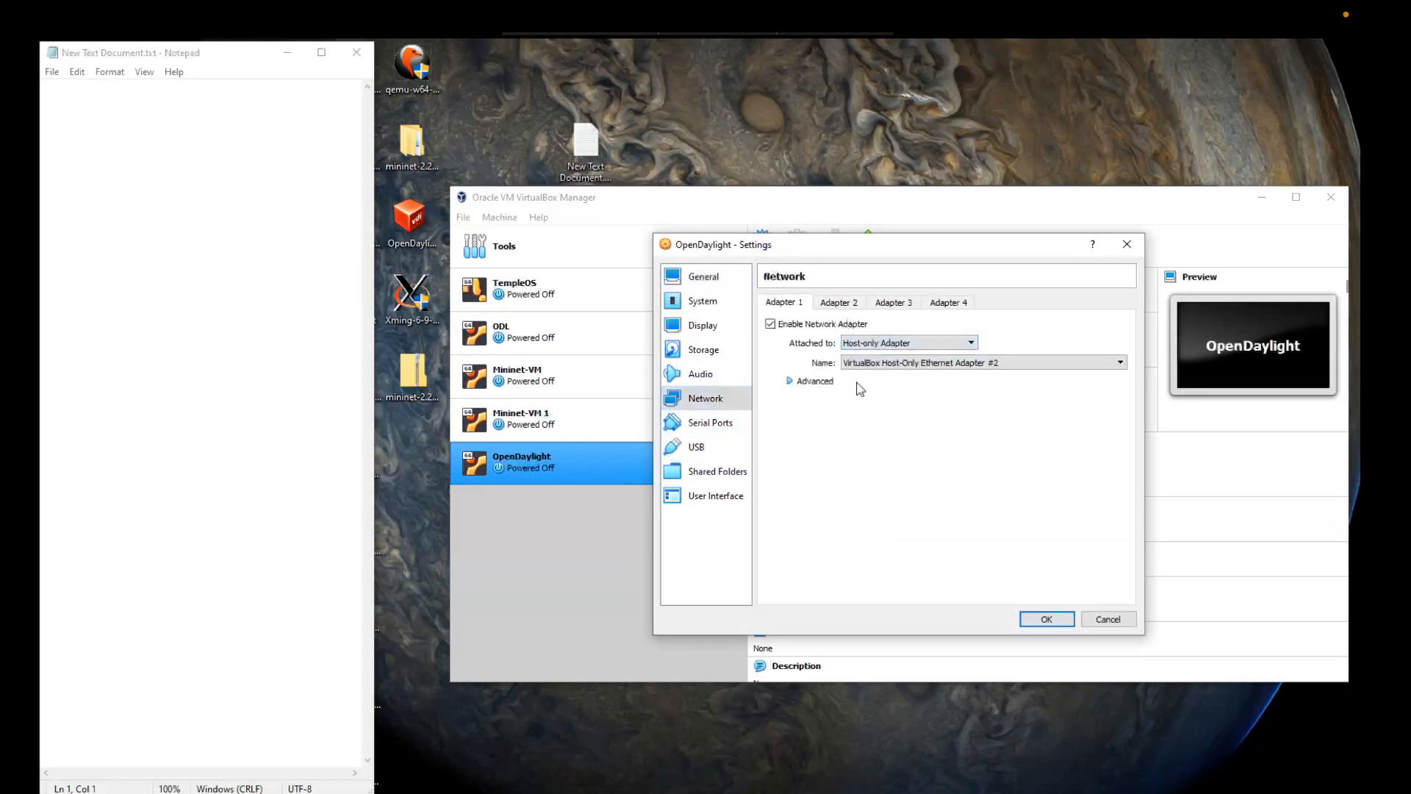
left_click(1045, 620)
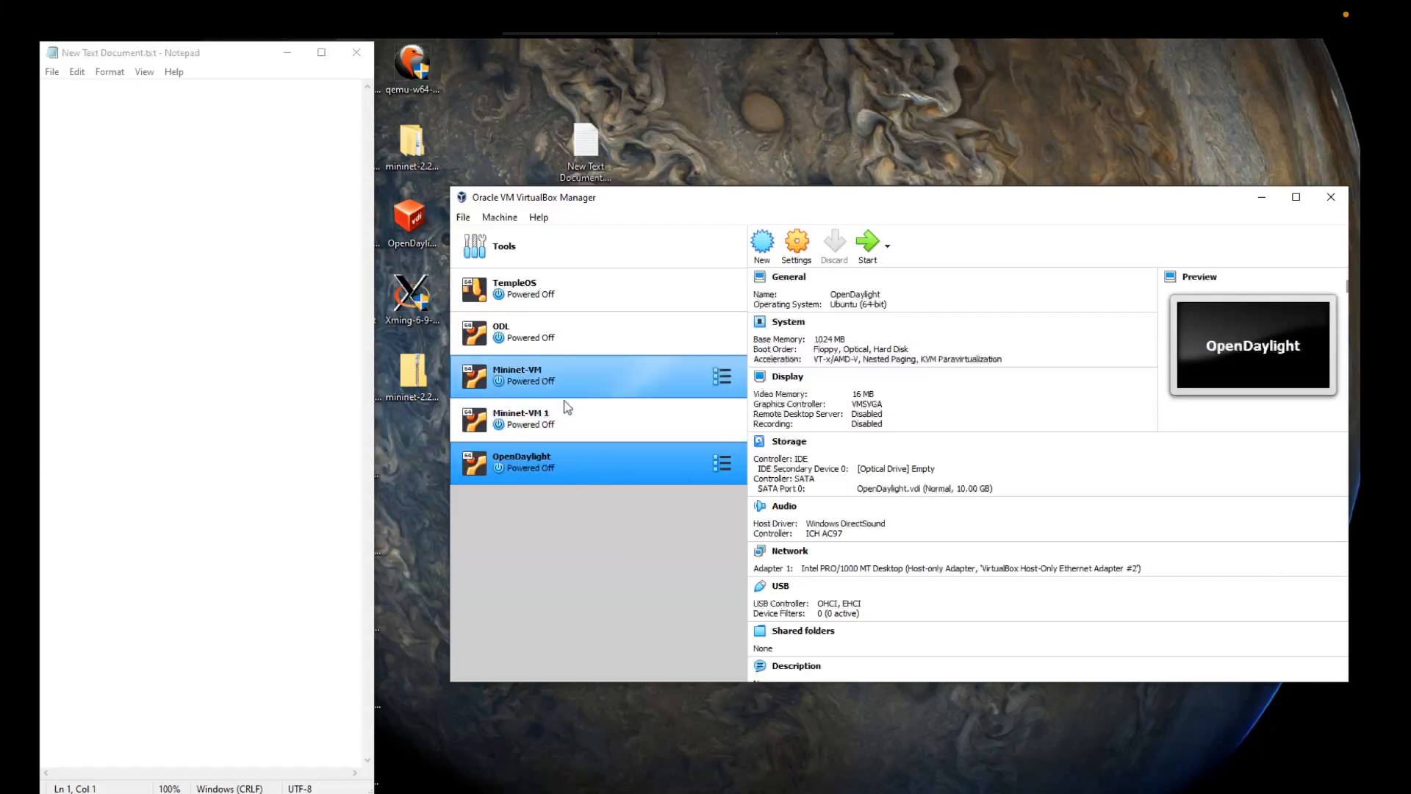
Step: Start the Mininet-VM 1 machine and open PuTTY alongside its console
left_click(573, 436)
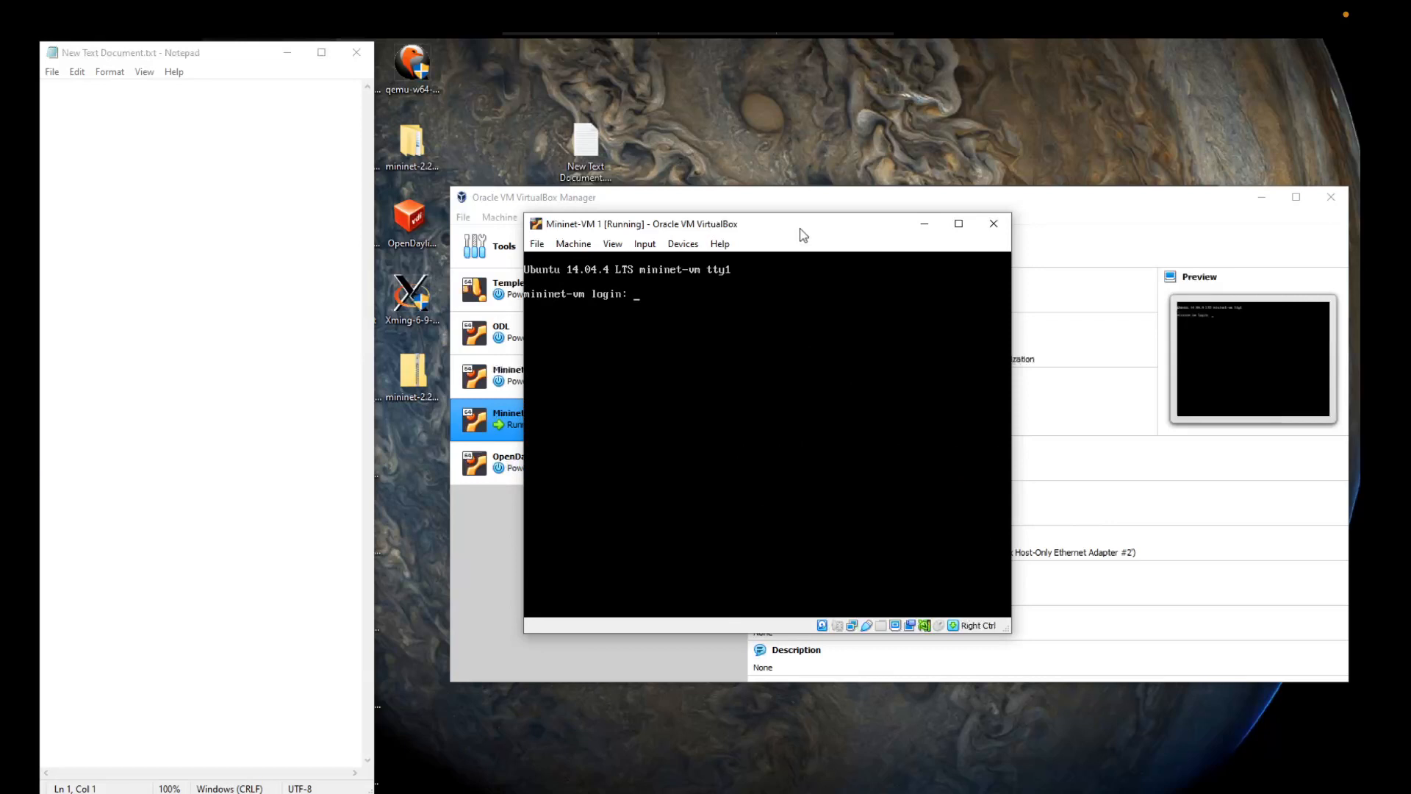
left_click_drag(801, 230, 834, 147)
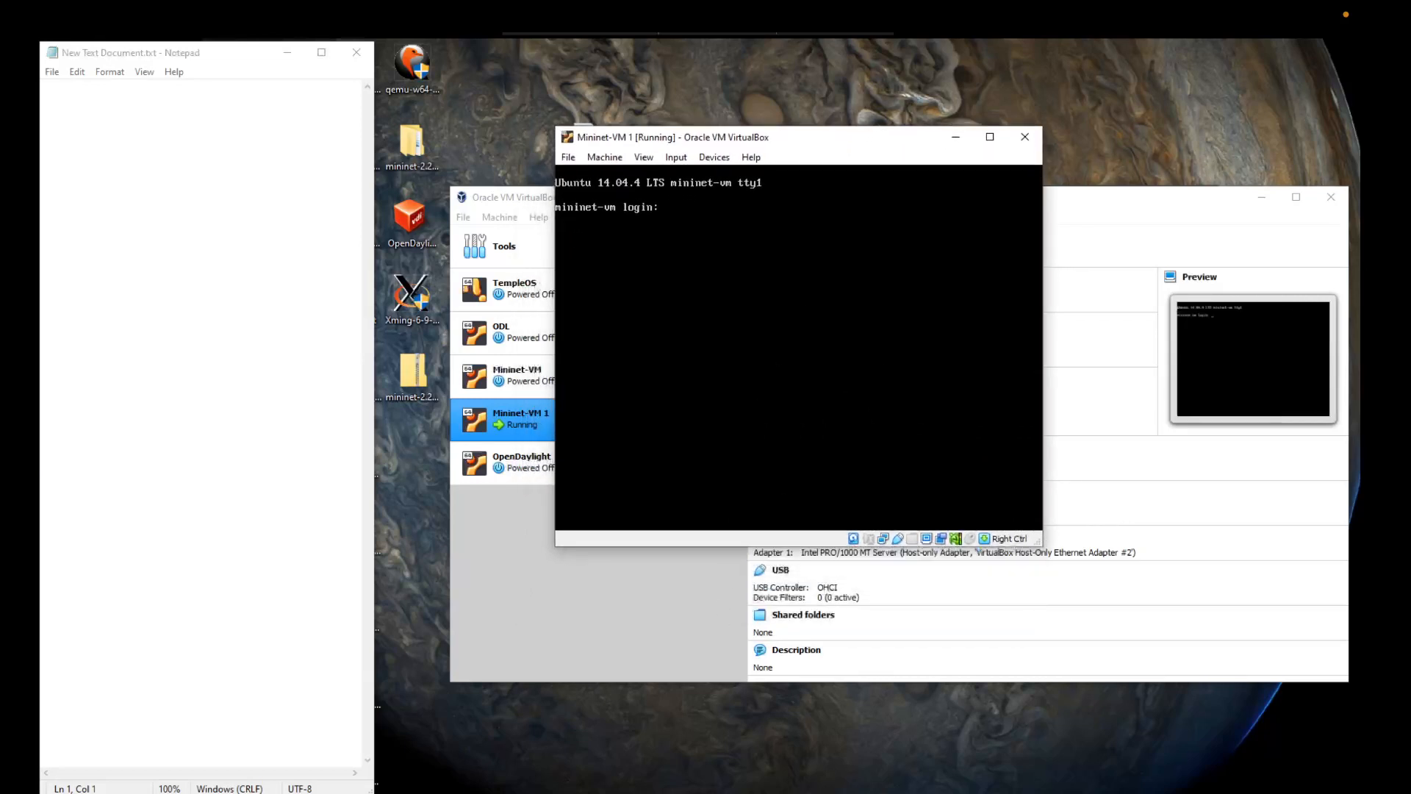
left_click(775, 793)
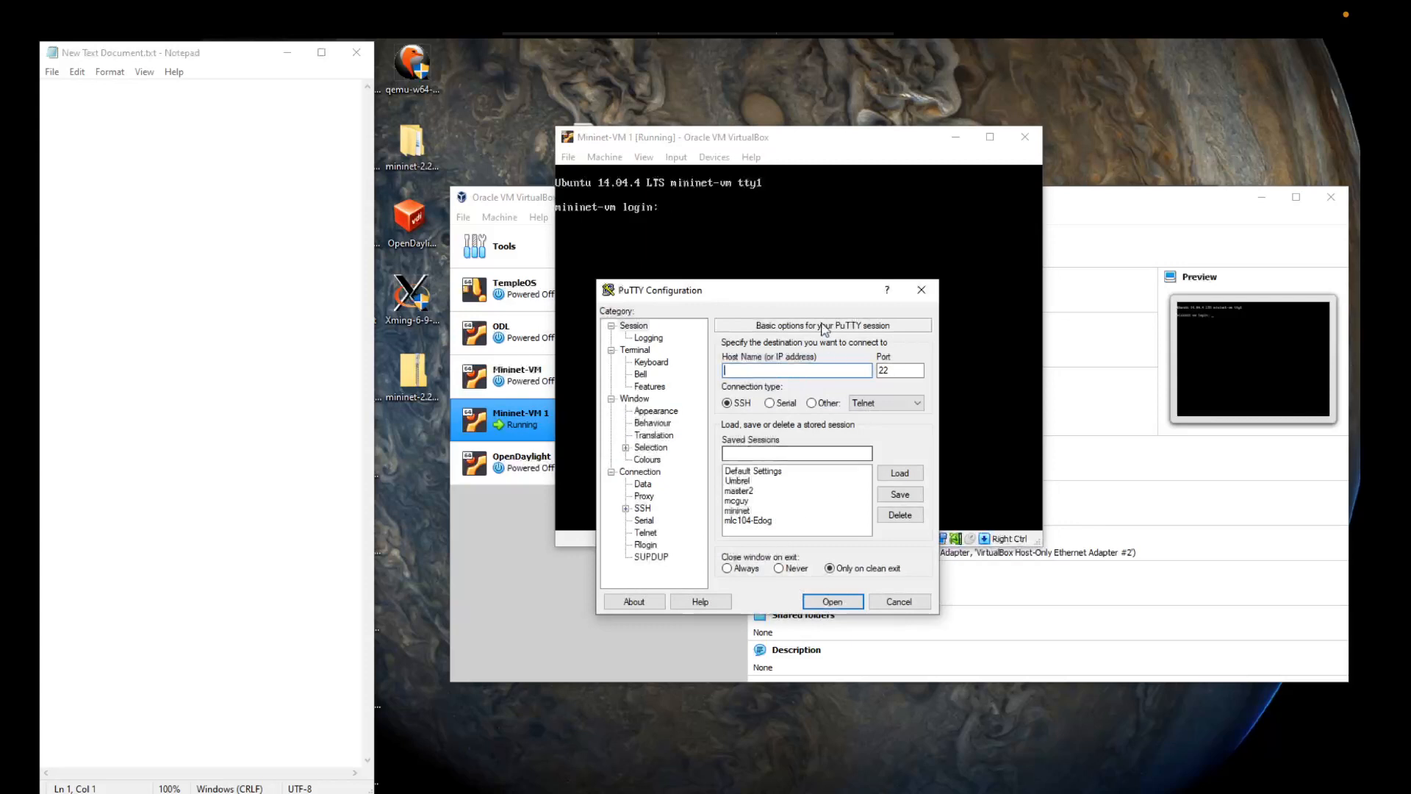
left_click_drag(804, 290, 802, 317)
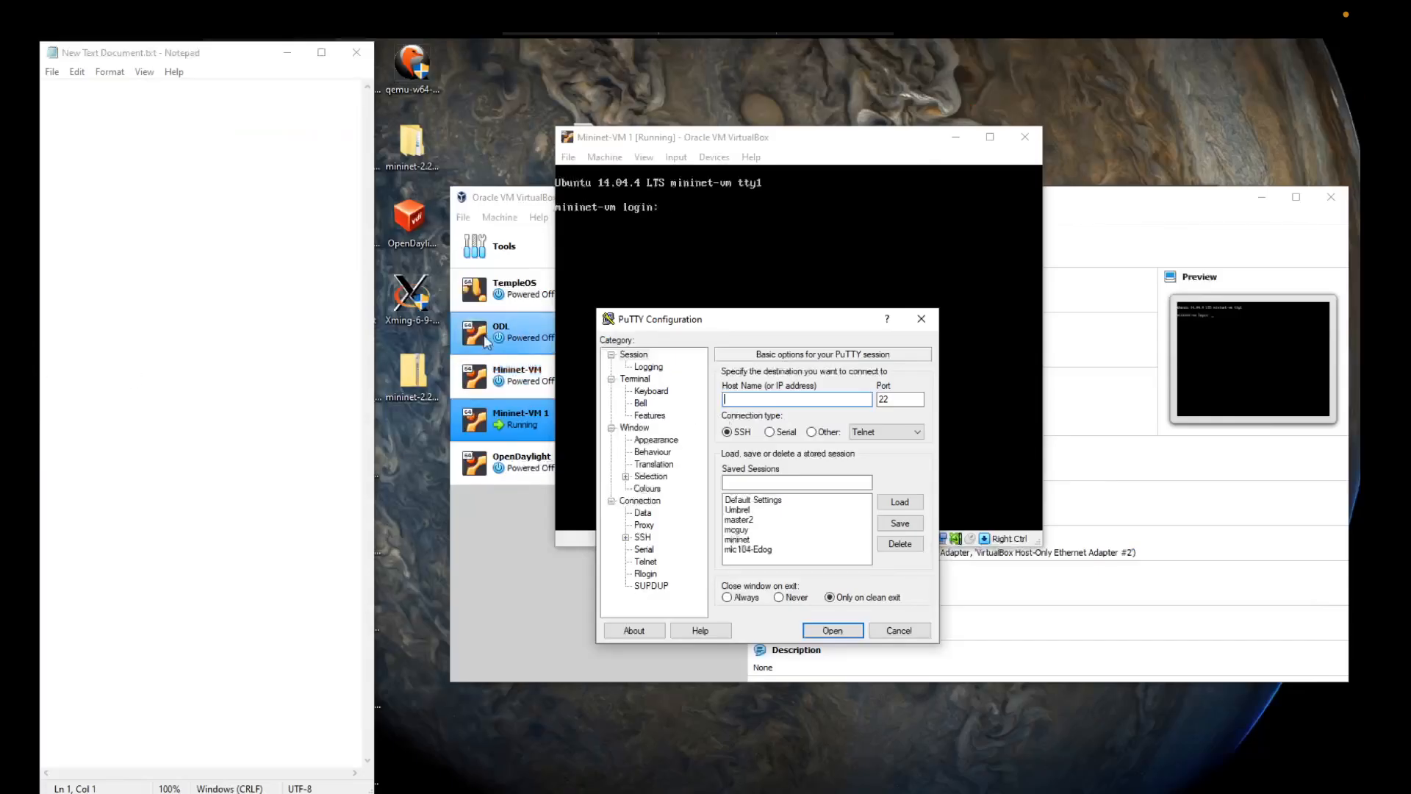
Step: Try to install Xming as a full installation with the Normal PuTTY Link SSH client and the default Start Menu folder
double_click(410, 308)
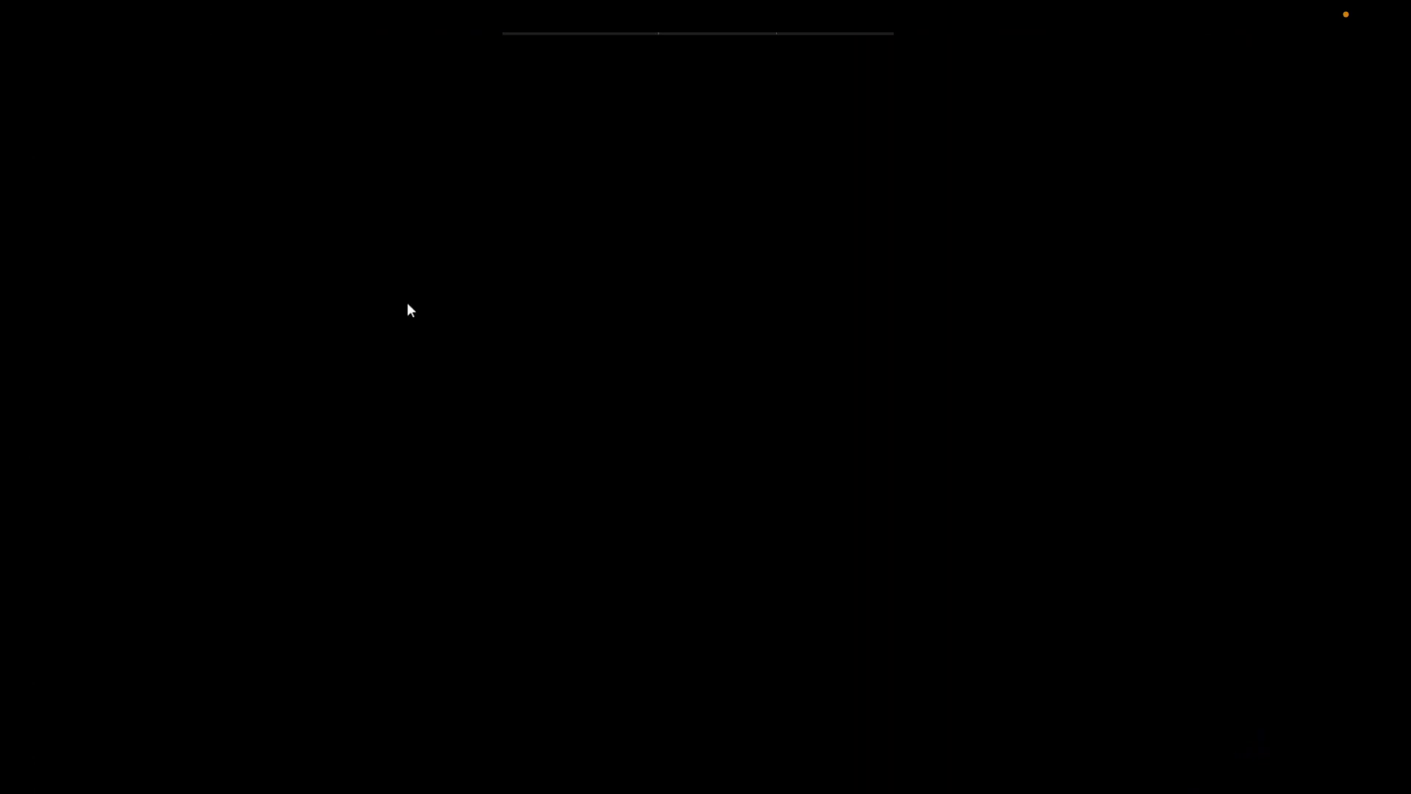
left_click(686, 549)
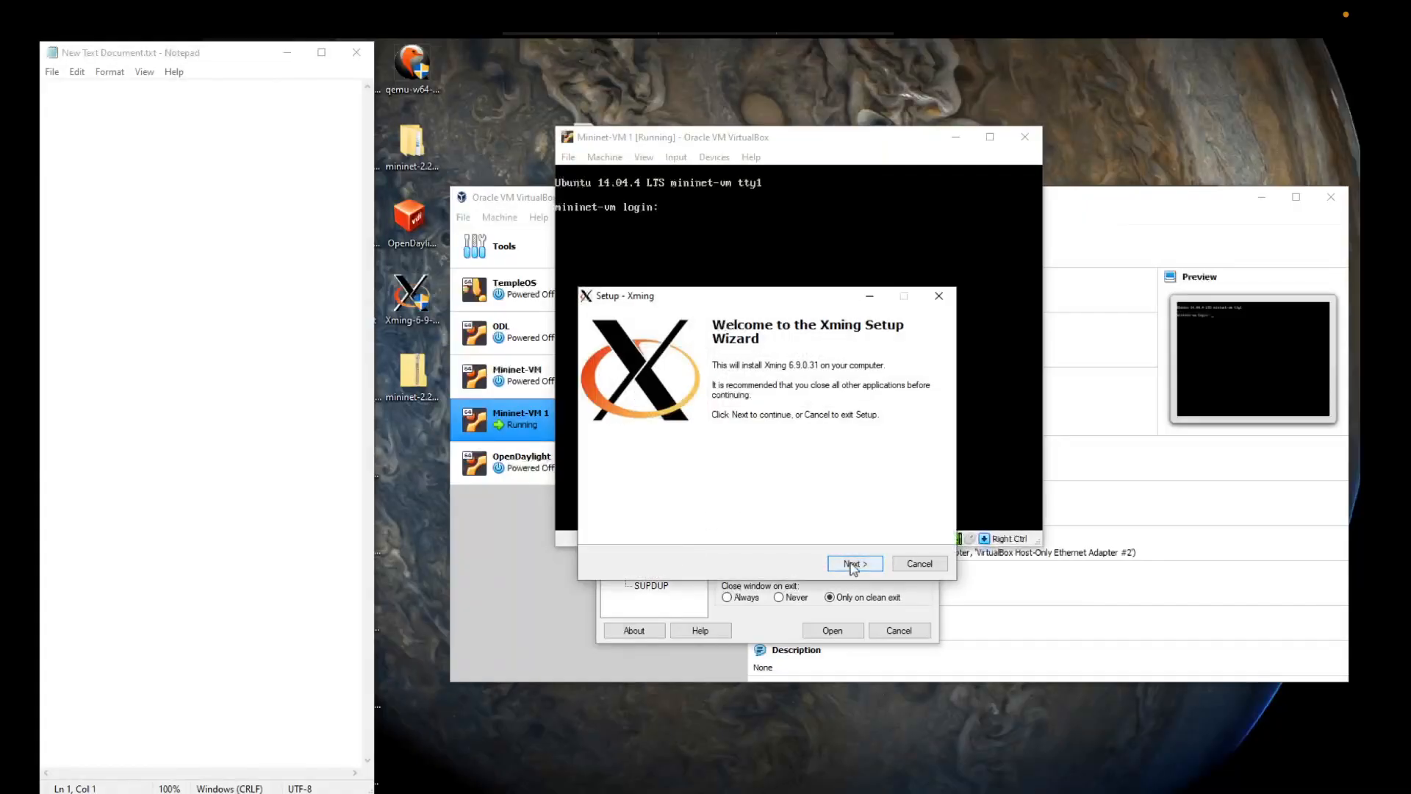
left_click(851, 564)
left_click(852, 568)
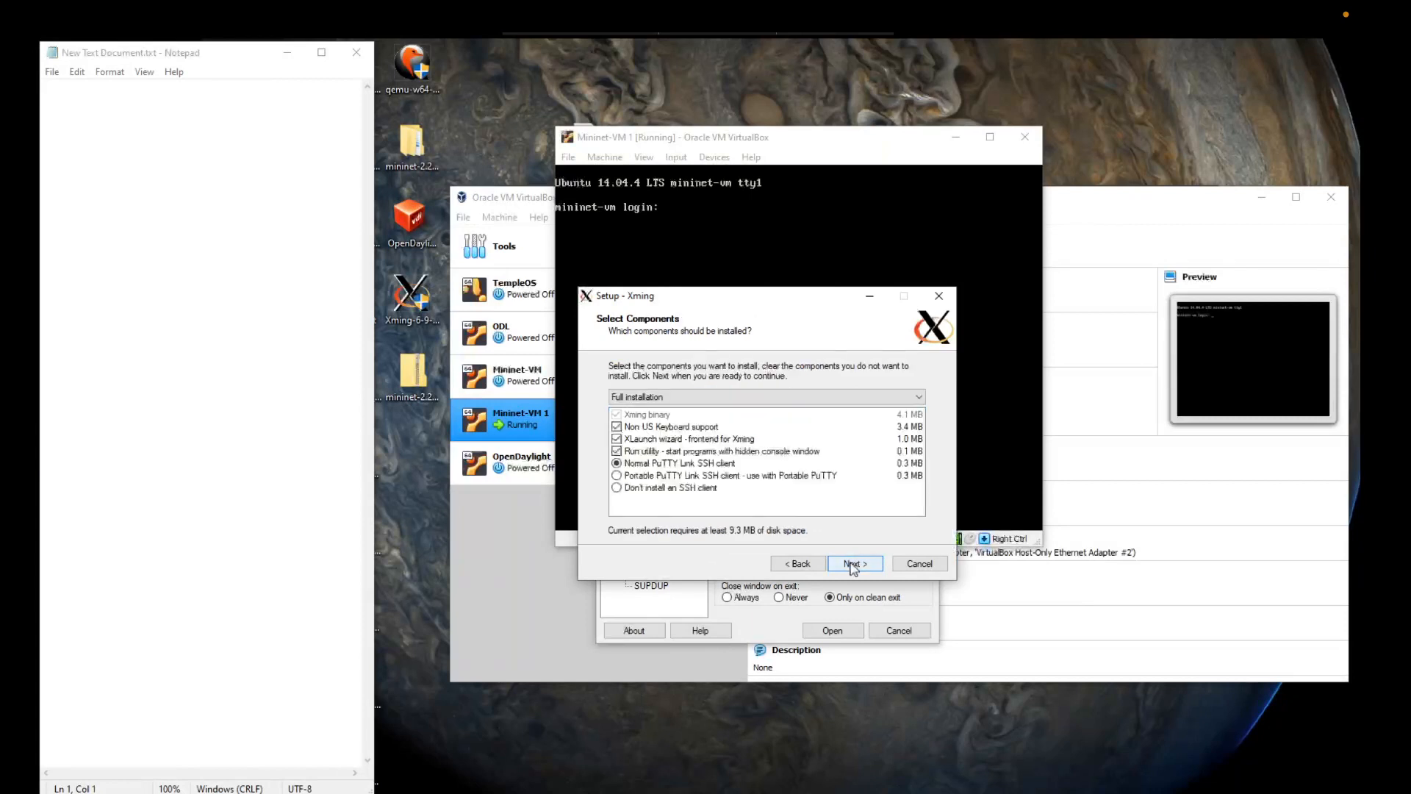
left_click(853, 567)
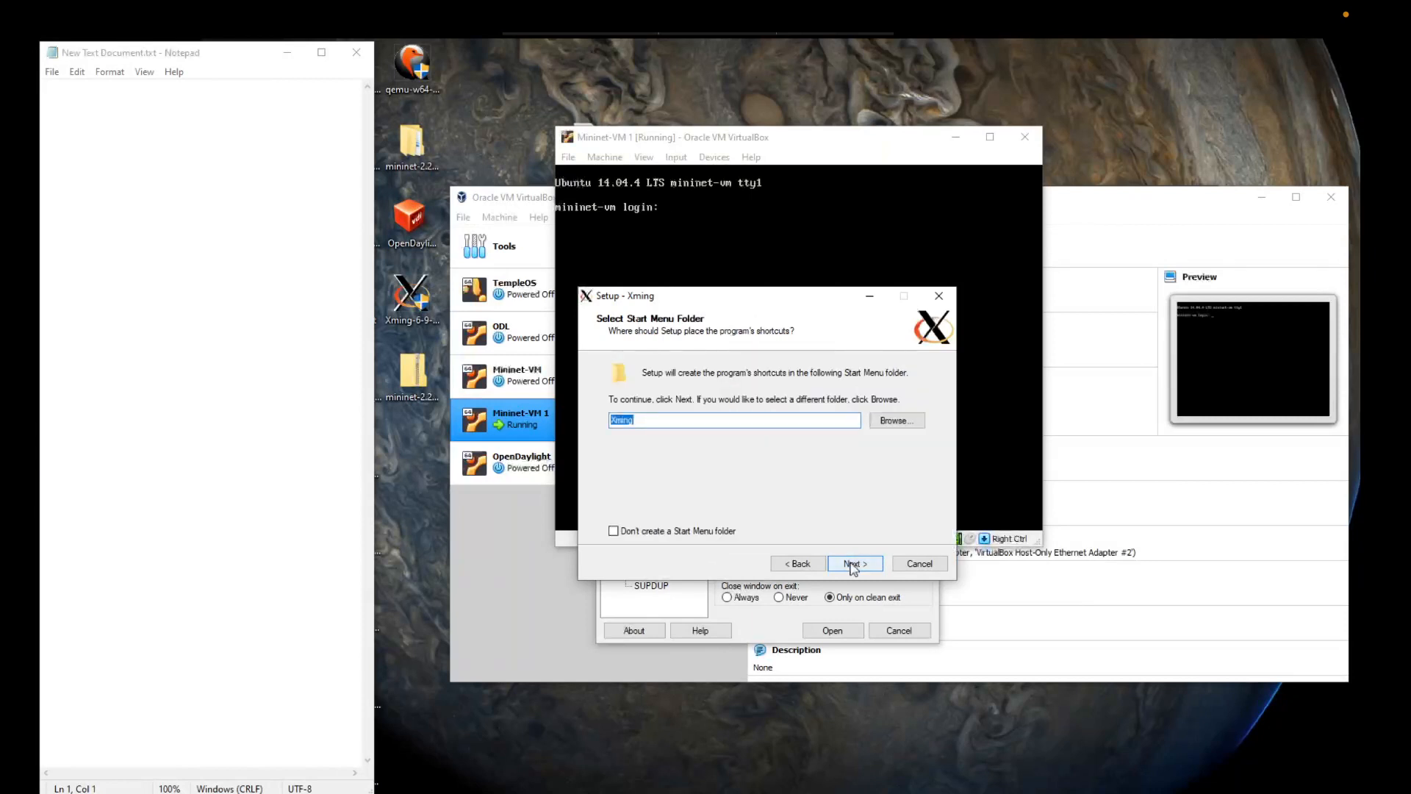
left_click(853, 567)
left_click(853, 567)
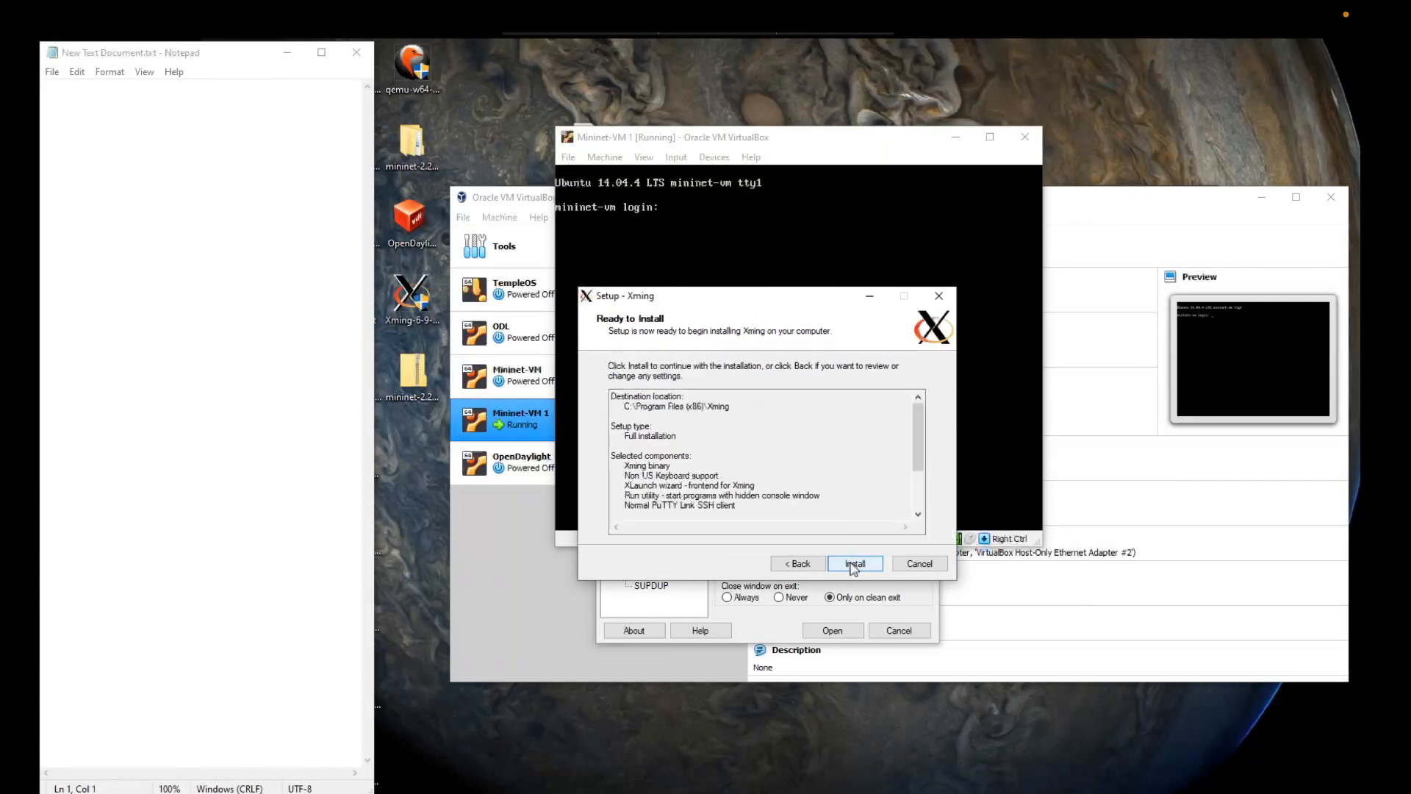
left_click(854, 565)
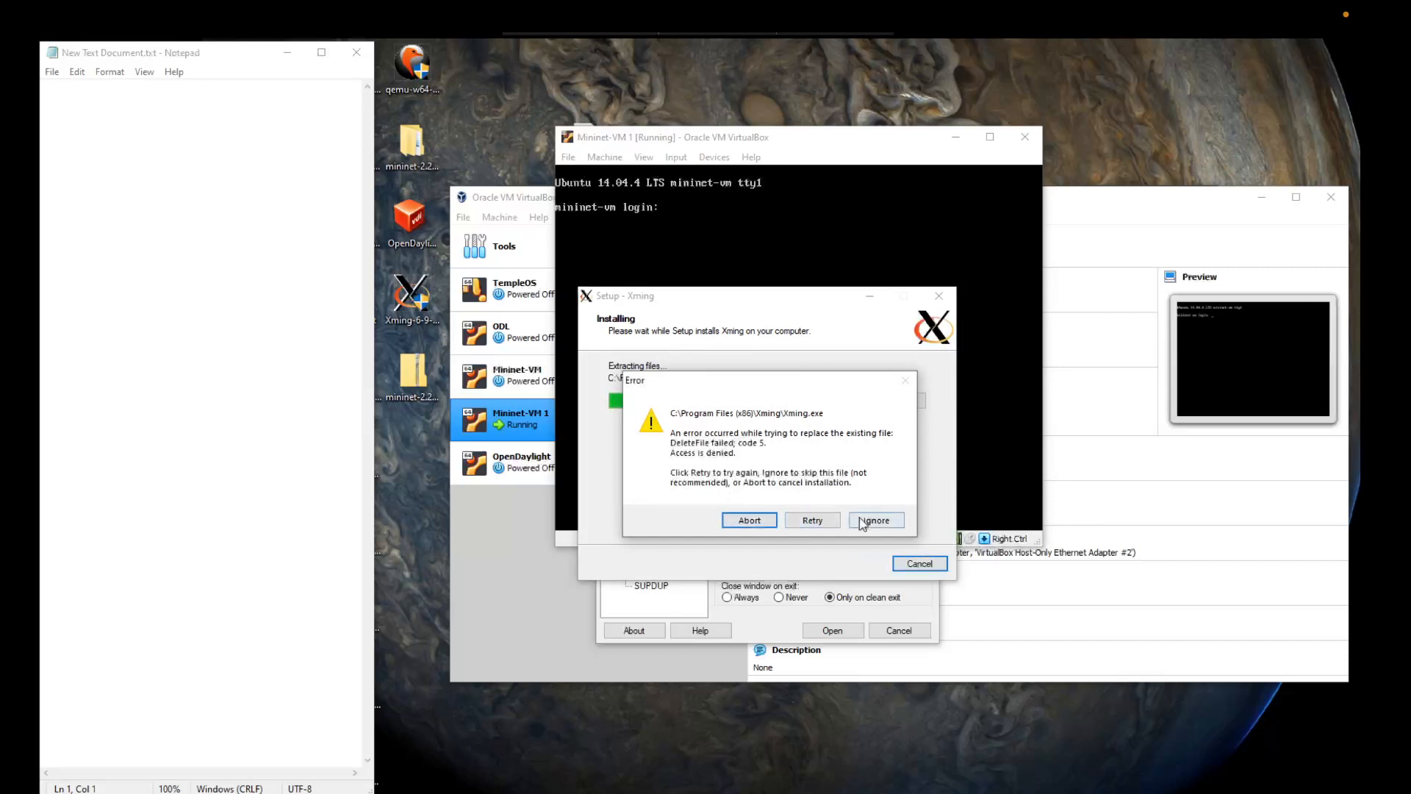
left_click(760, 524)
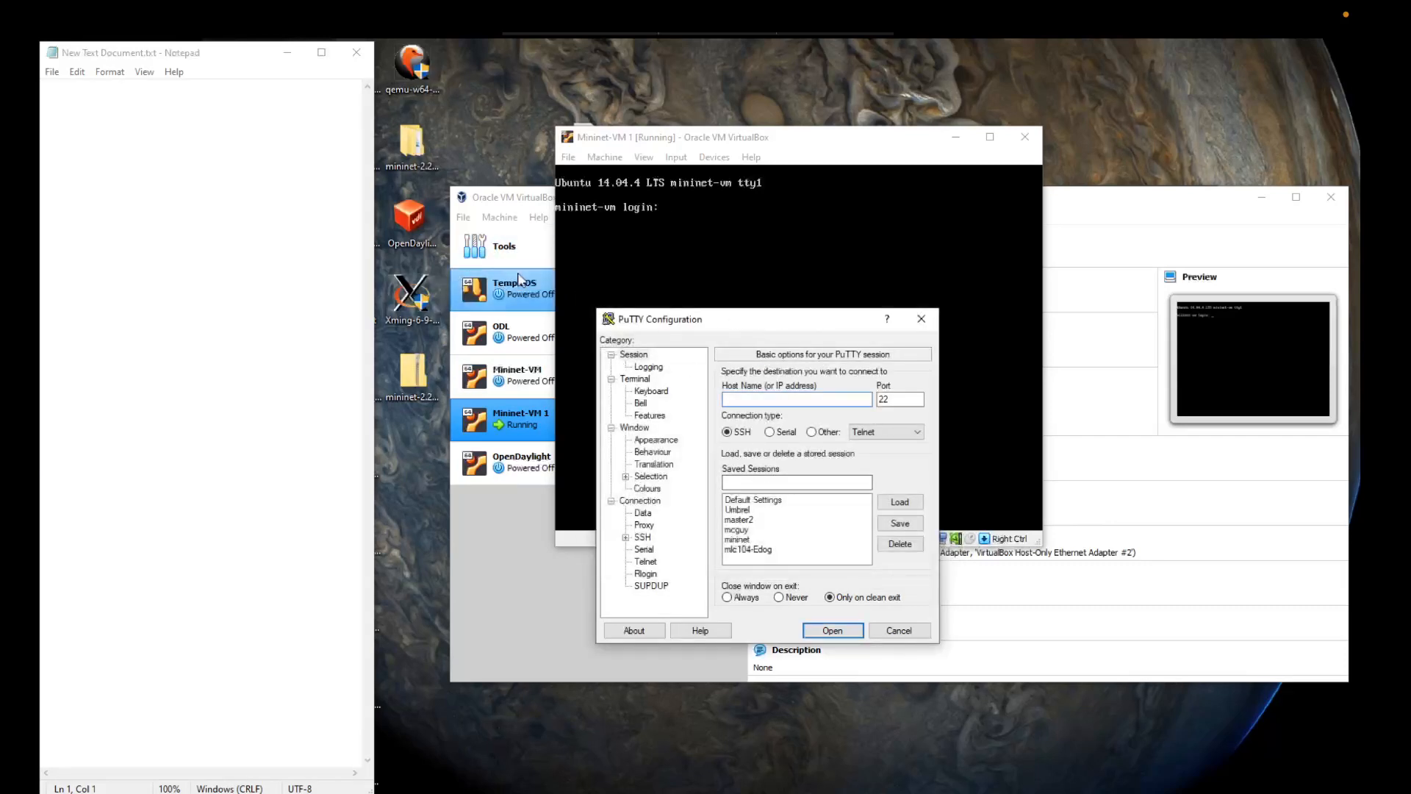
Step: Log in to the Mininet-VM 1 console as mininet with the account password and list its network interfaces with ifconfig
left_click_drag(748, 321, 635, 472)
left_click(734, 258)
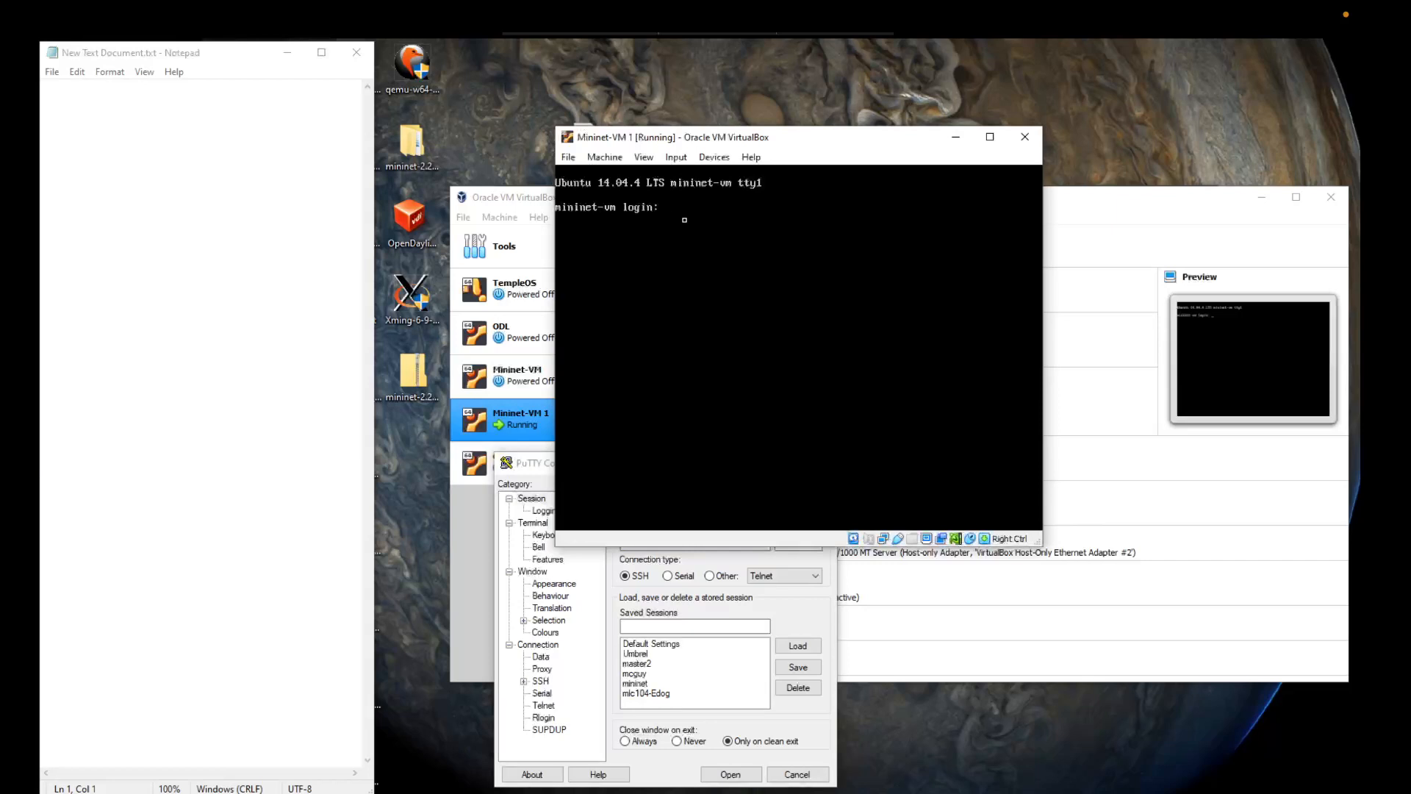
type("mininet")
key("Return")
key("Return")
key("Return")
key("Return")
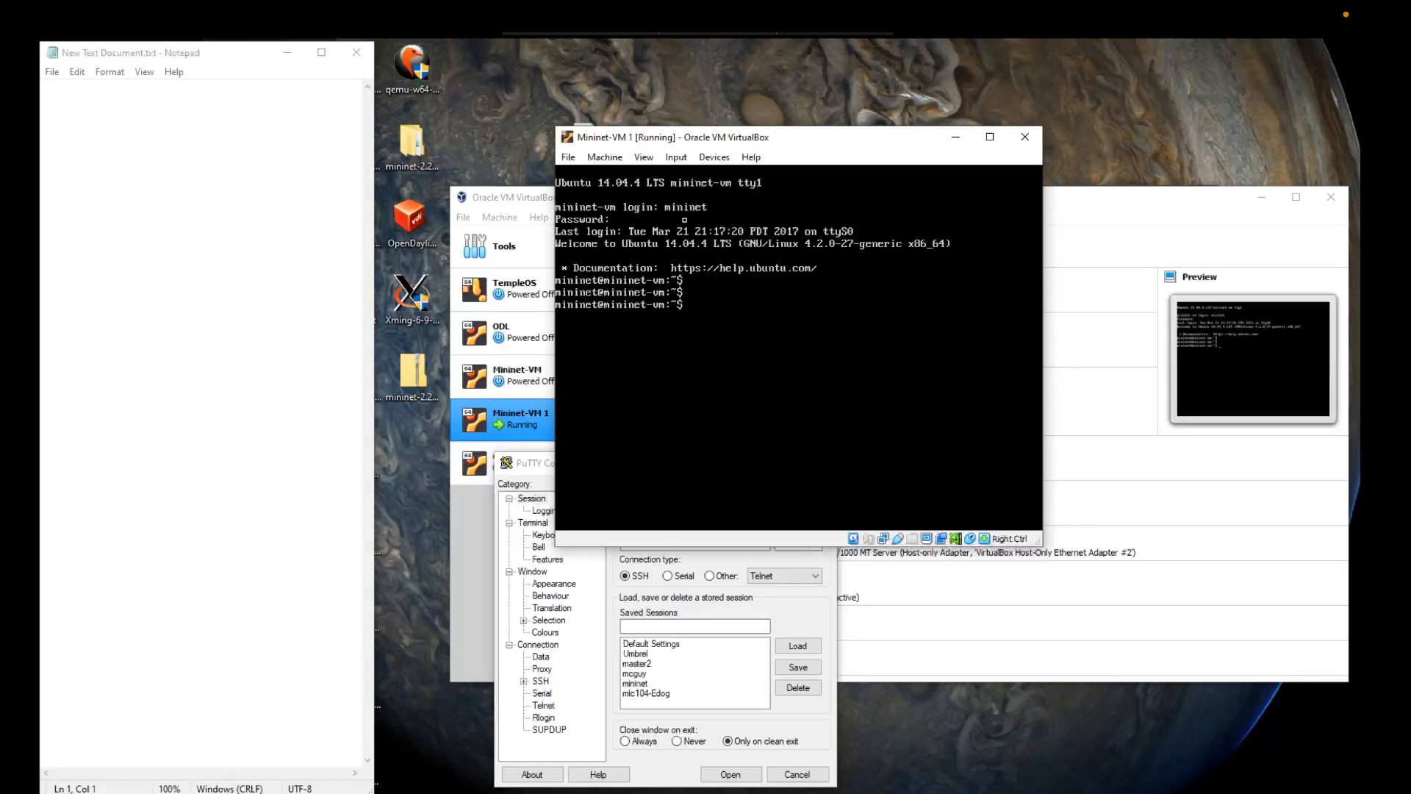
type("ifconfig")
key("Return")
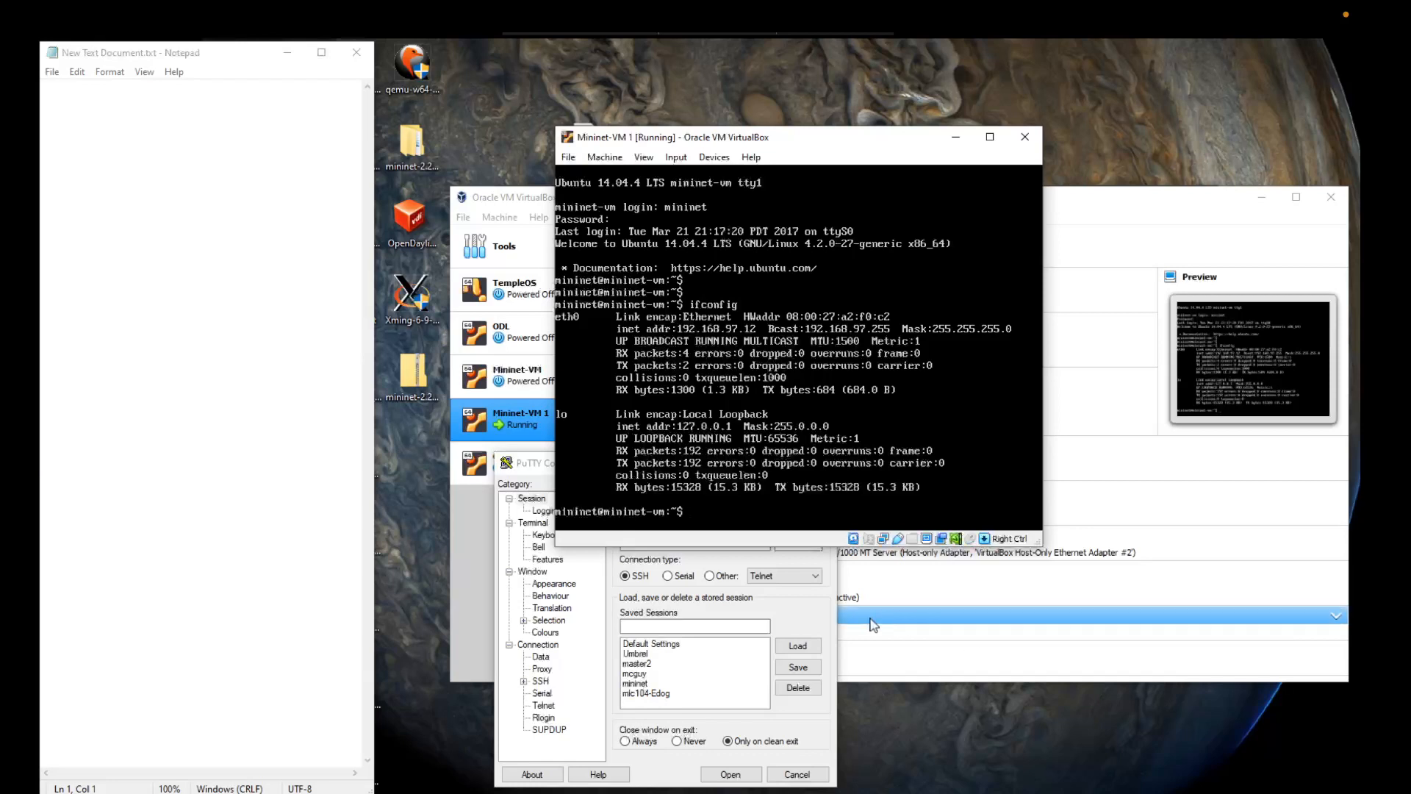
left_click(802, 623)
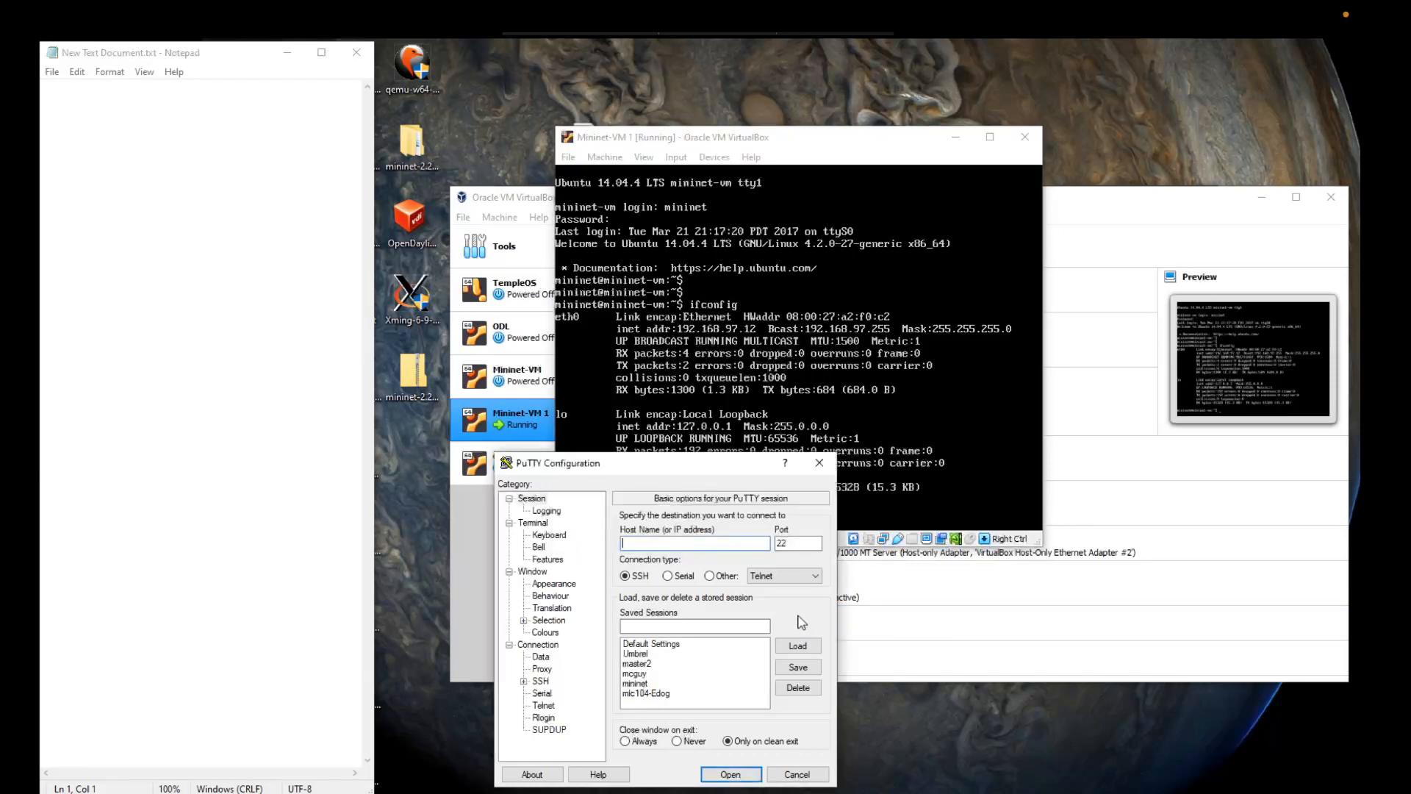
left_click(637, 683)
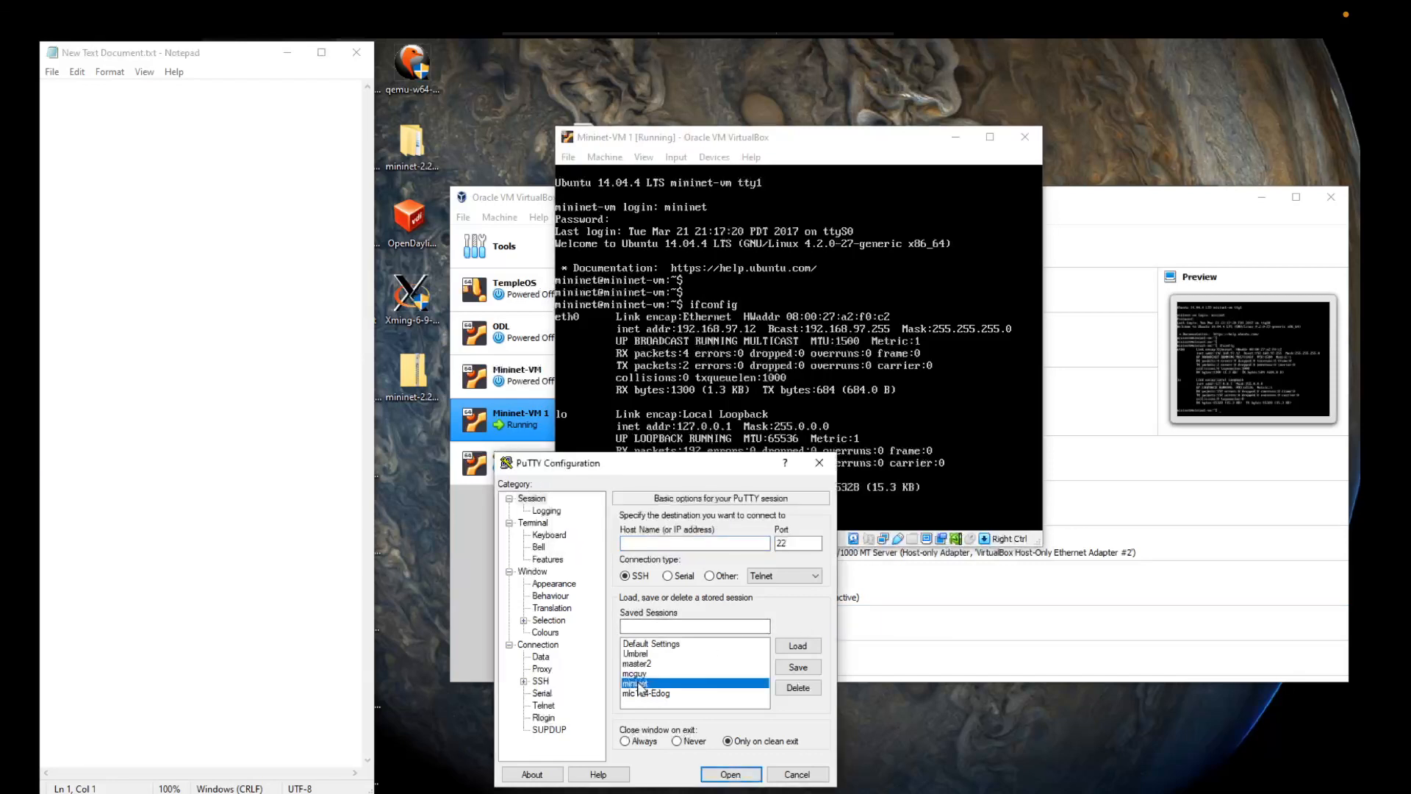
left_click(801, 647)
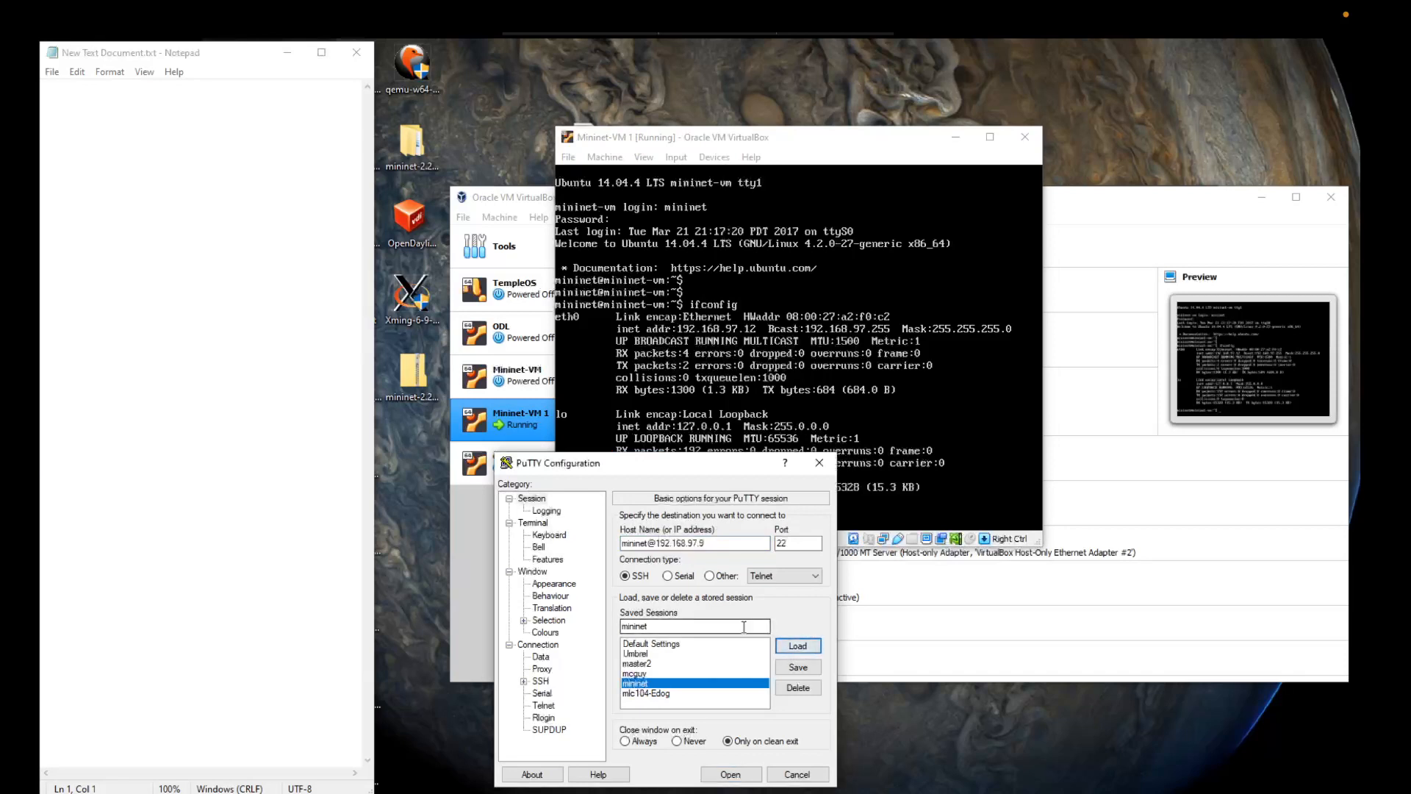
left_click(708, 546)
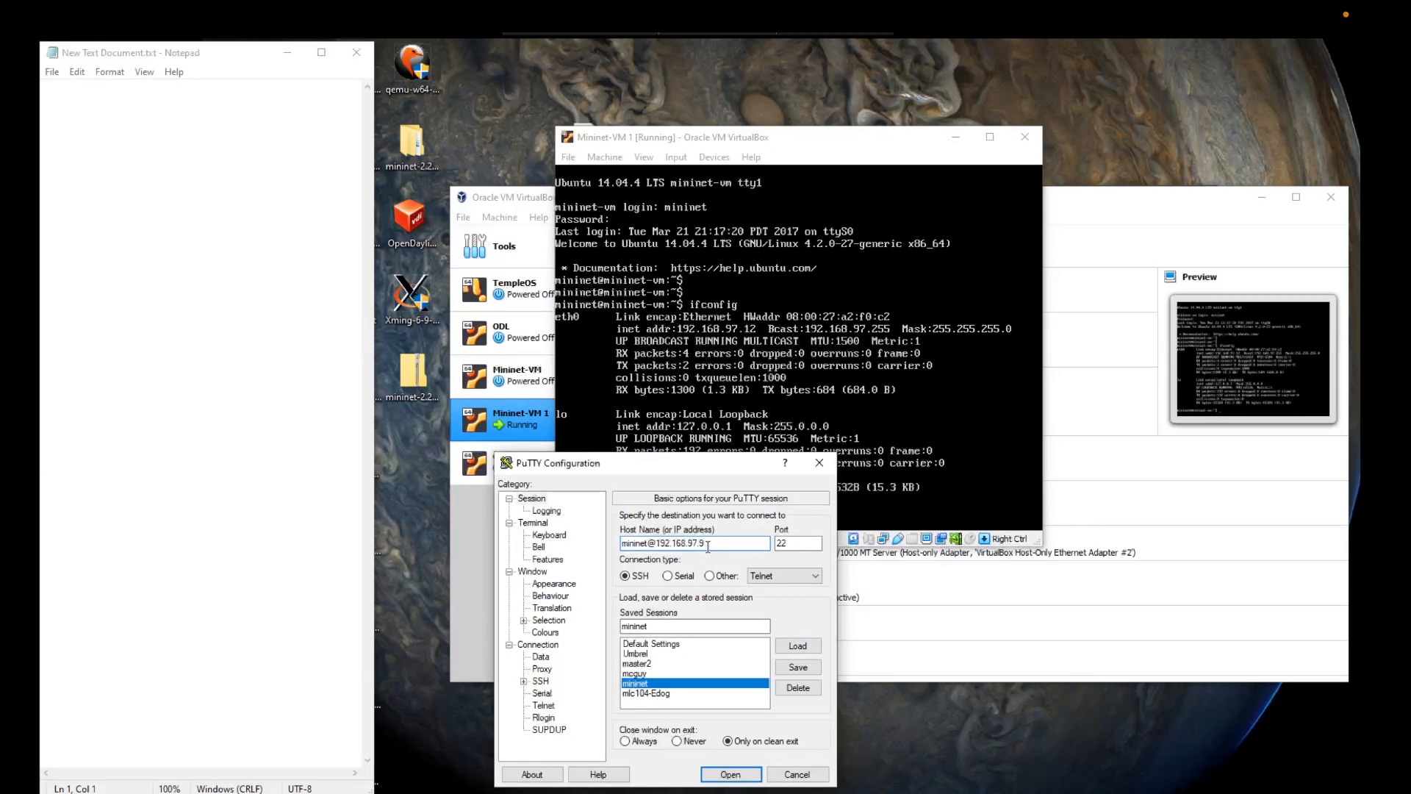
key("BackSpace")
type("12")
left_click(790, 666)
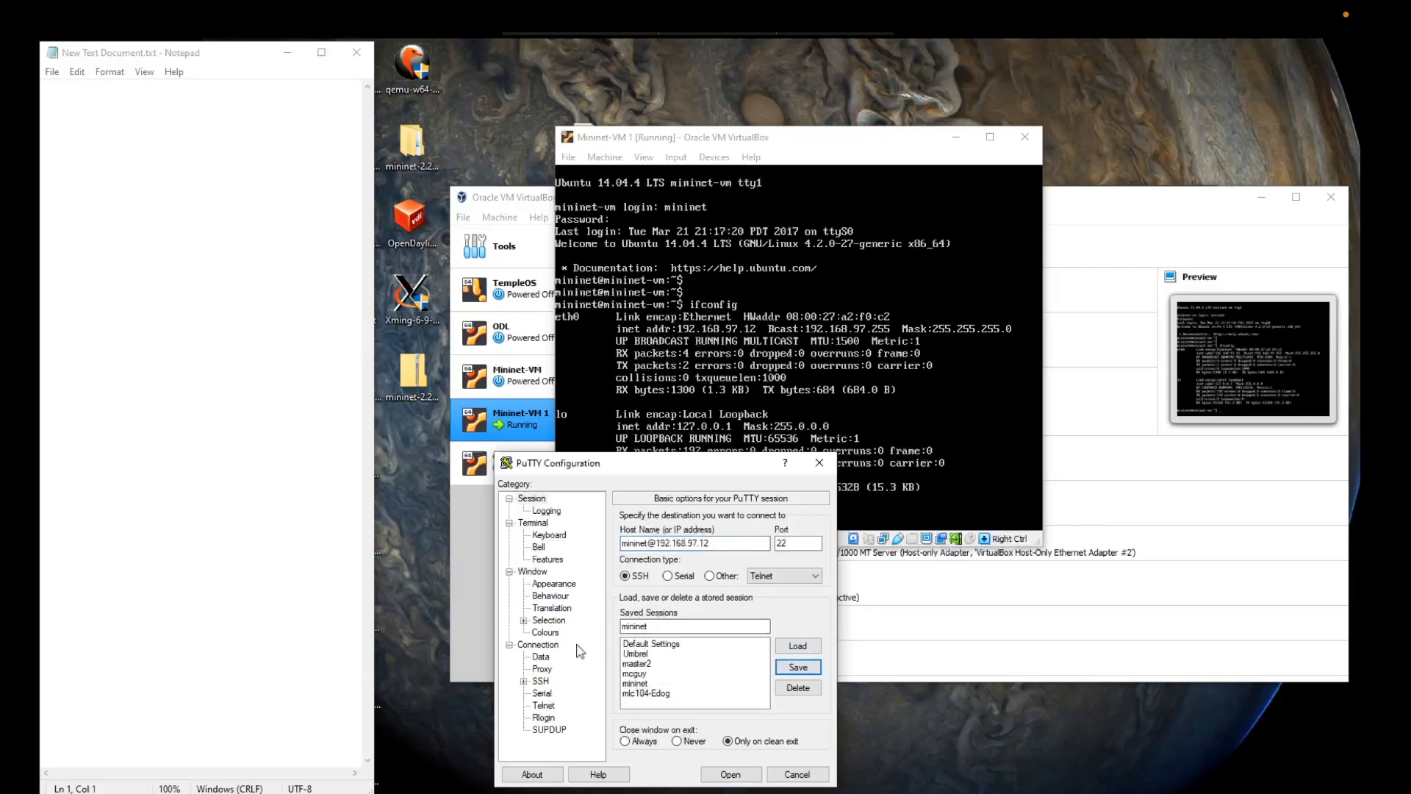
Step: Check the X11 forwarding setting in the session's SSH options and open the connection
left_click(538, 682)
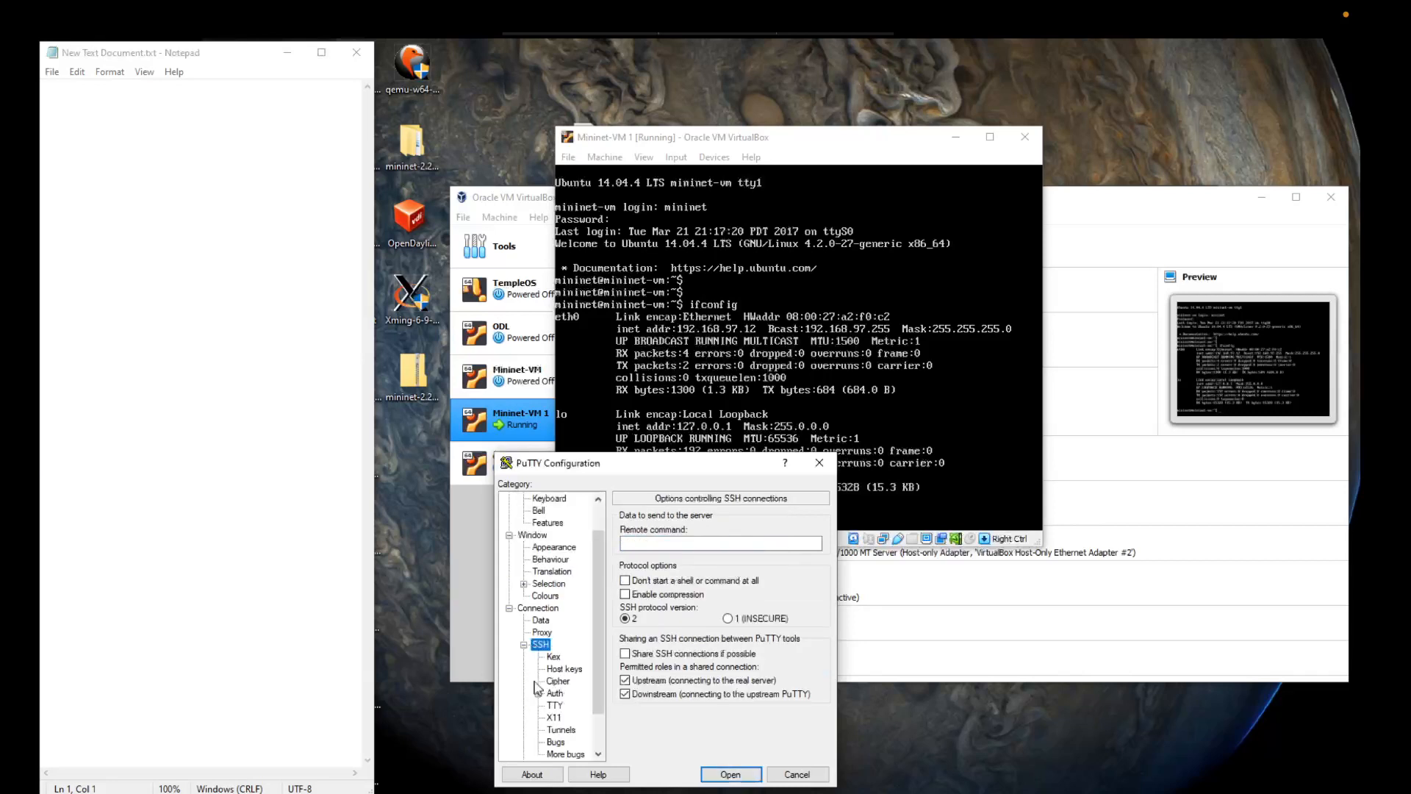
left_click(552, 720)
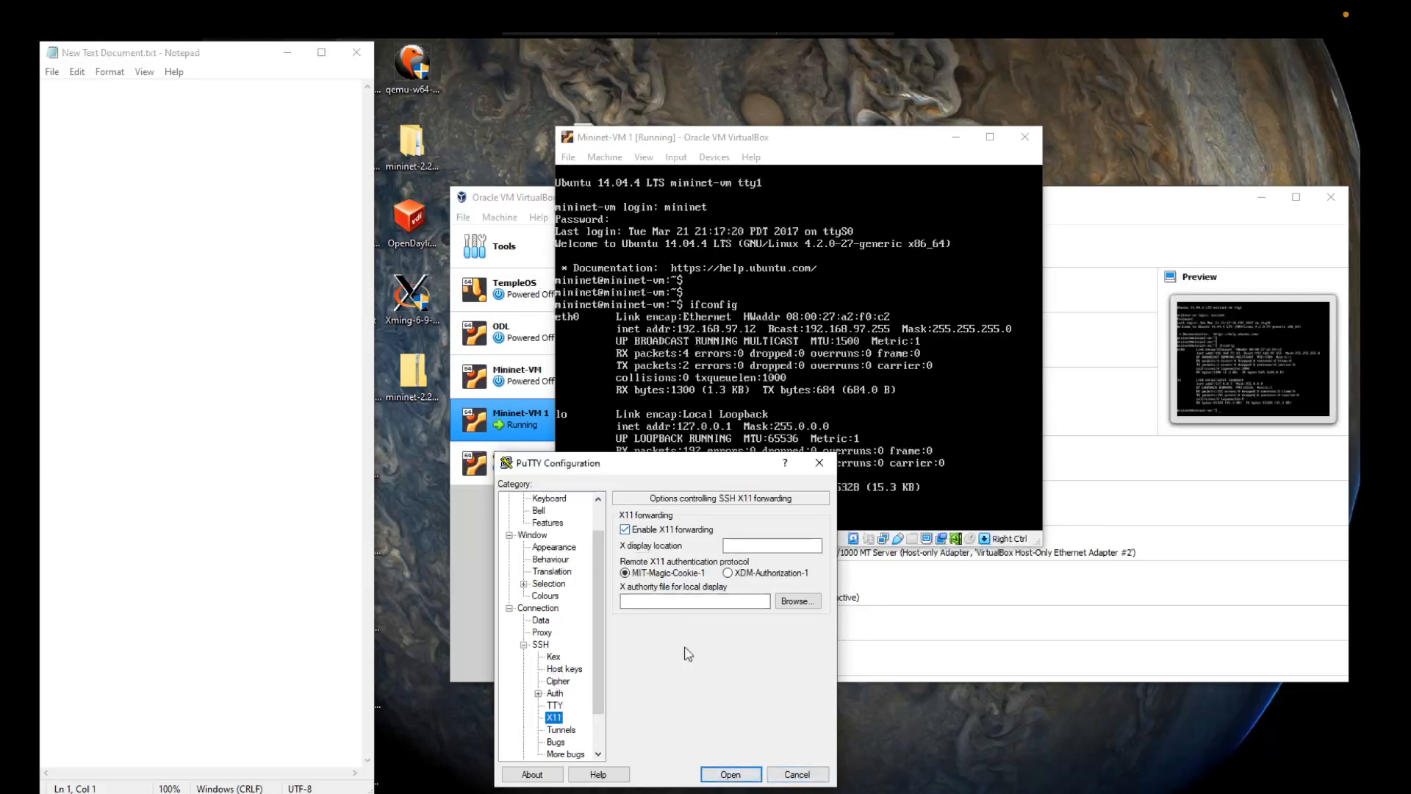
scroll(523, 535, "up", 1)
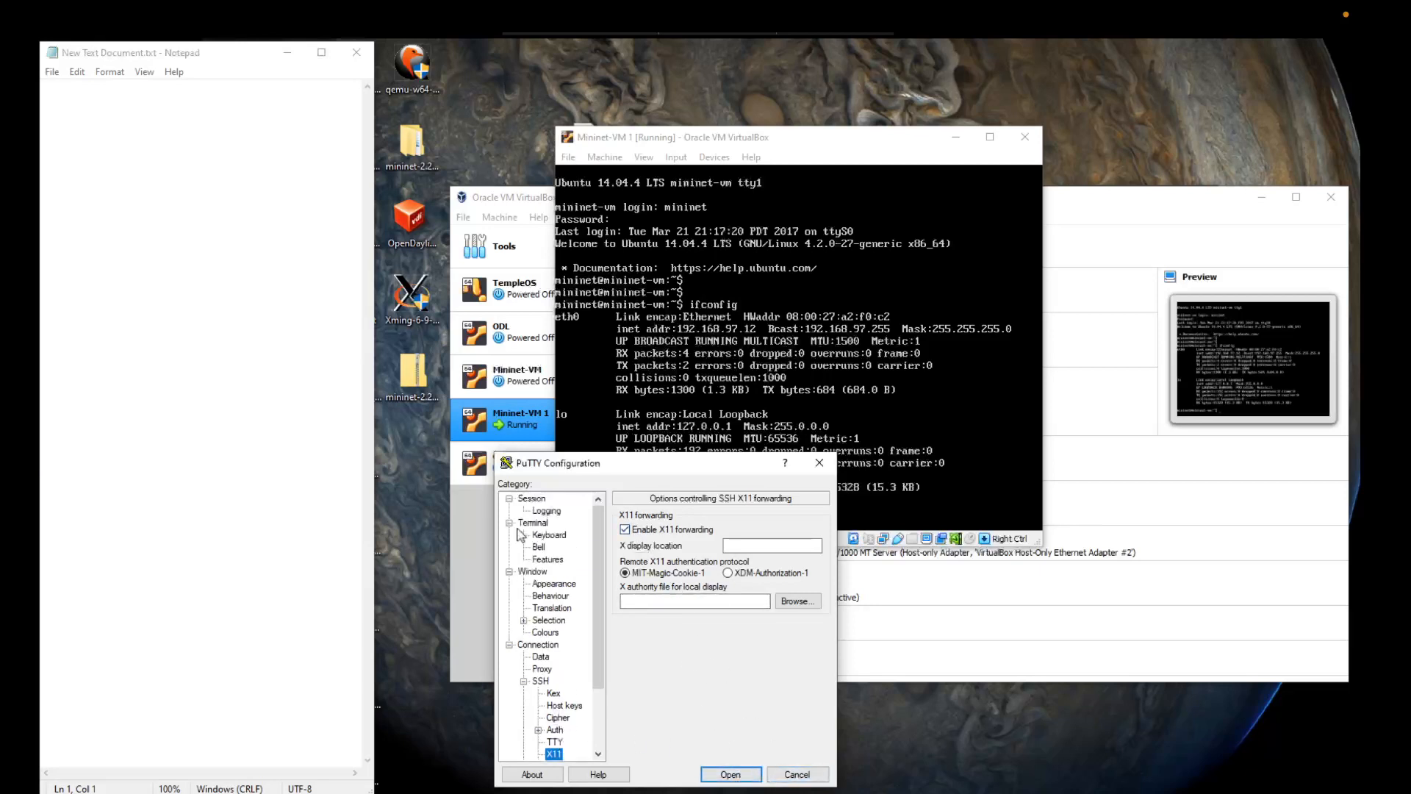
left_click(533, 499)
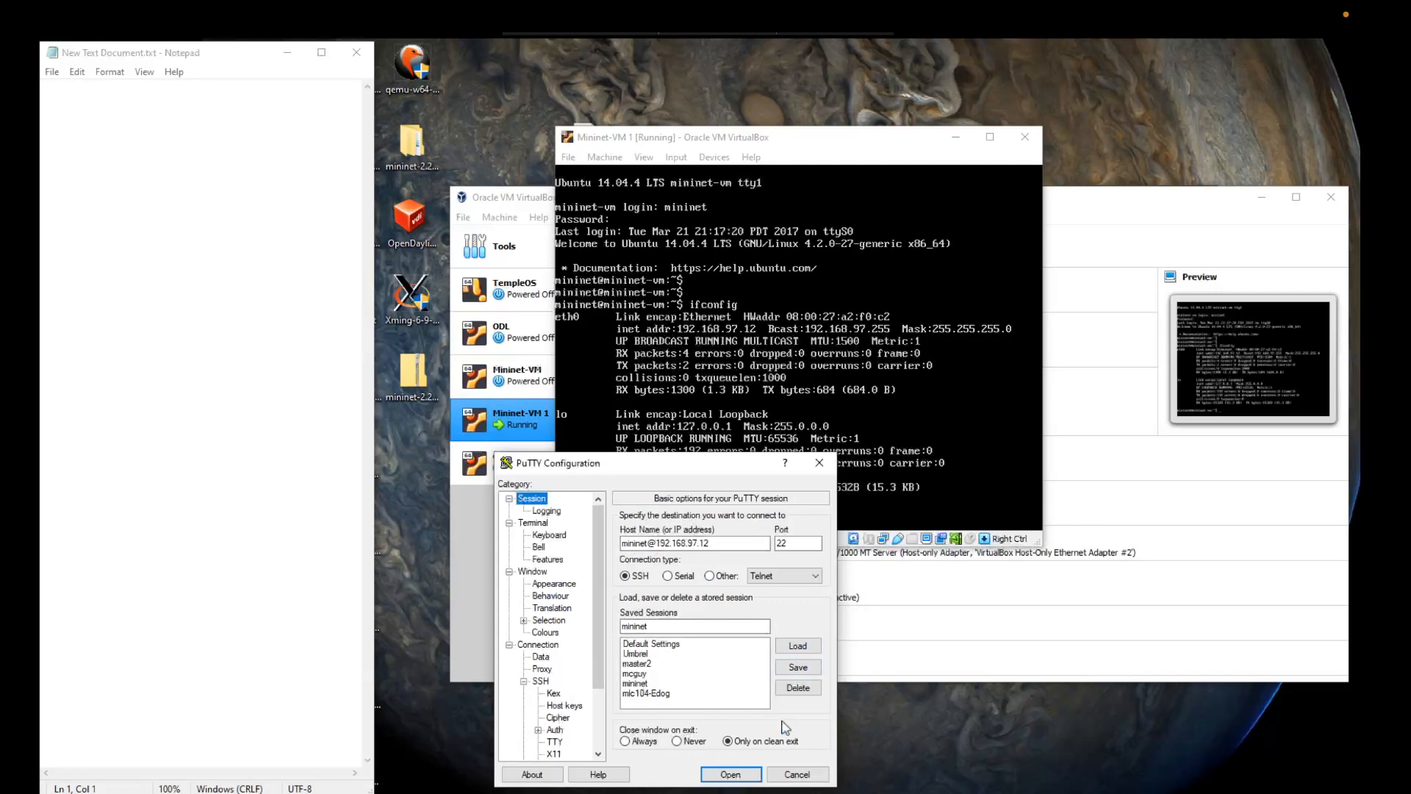
left_click(744, 778)
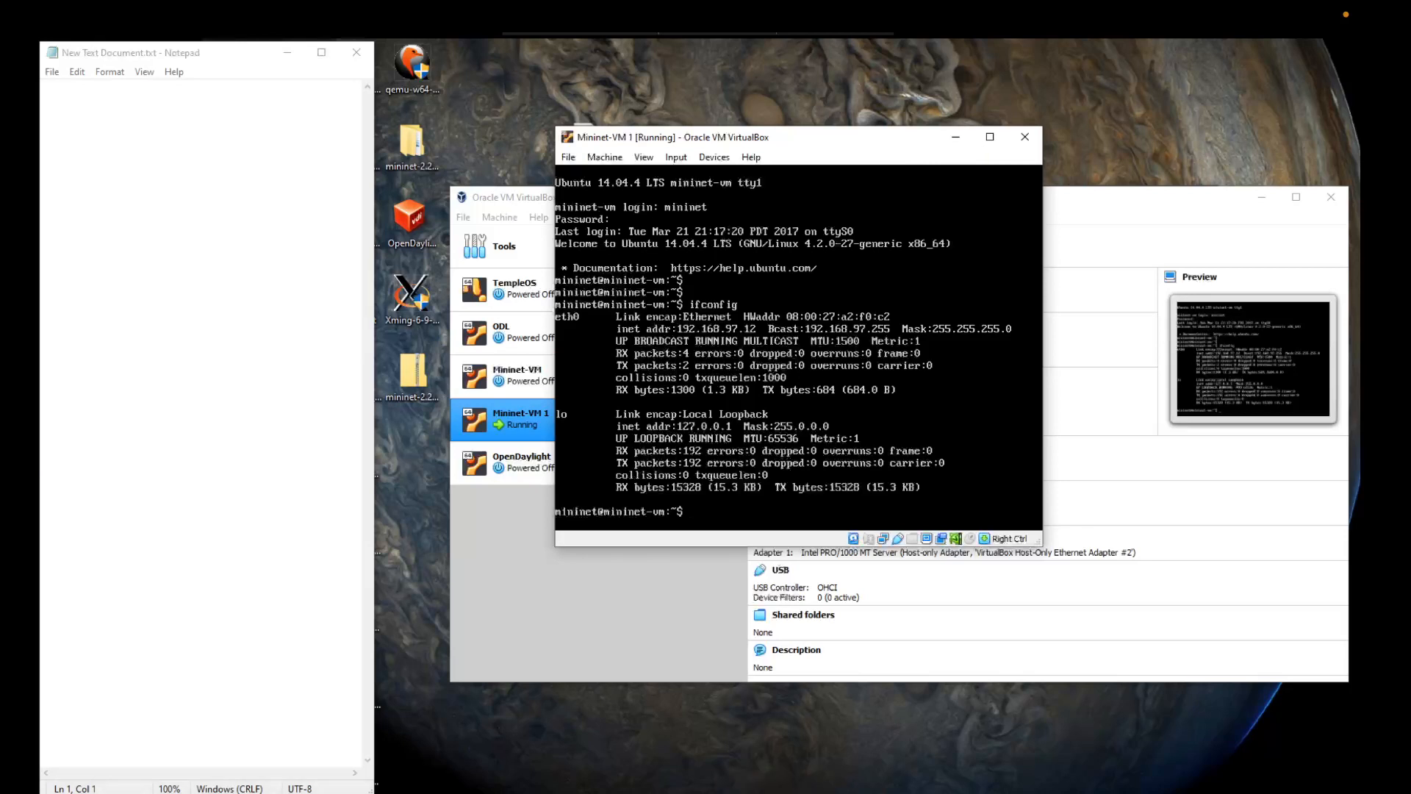
Step: Reopen PuTTY, connect with the saved mininet session and accept the server's host key
left_click(739, 792)
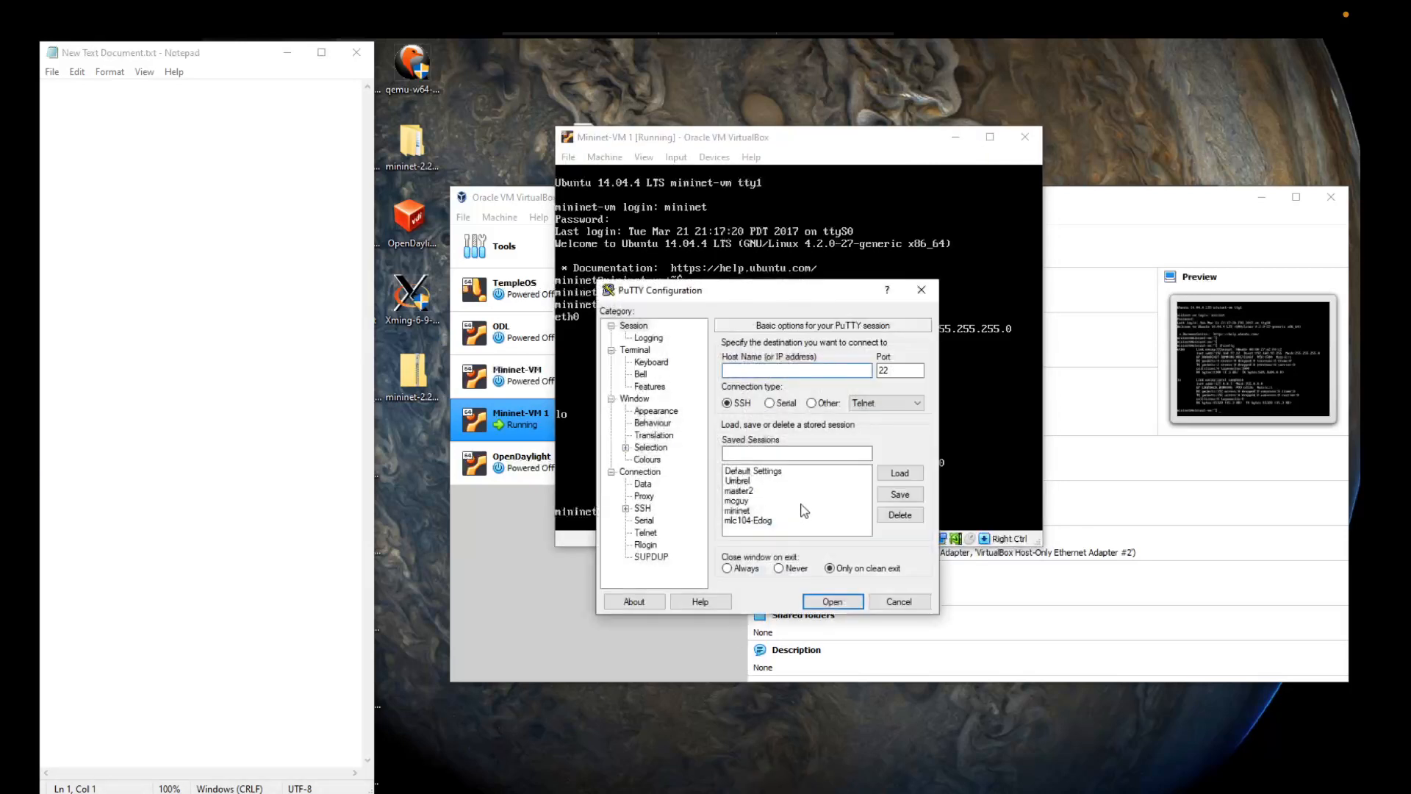
left_click(744, 511)
left_click(900, 472)
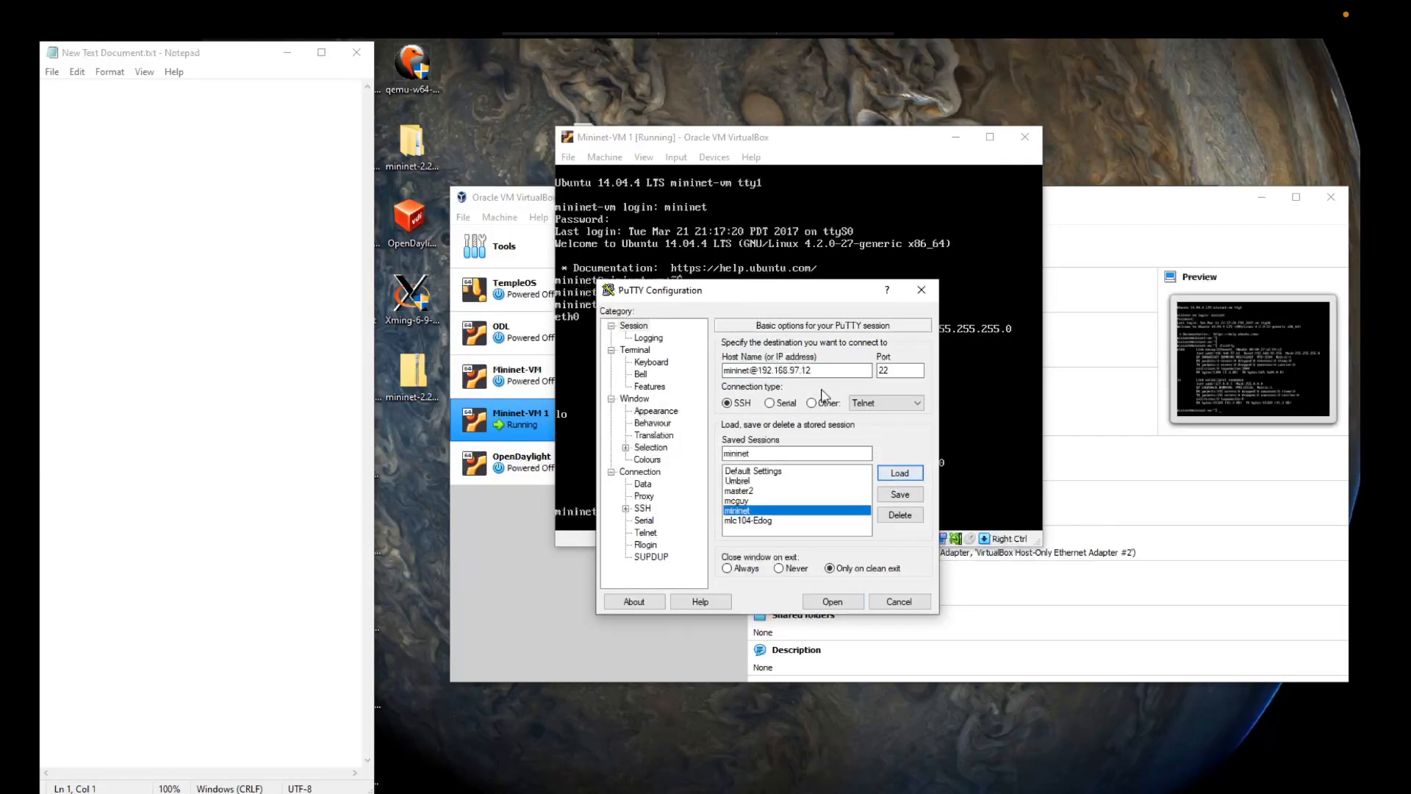
left_click(848, 603)
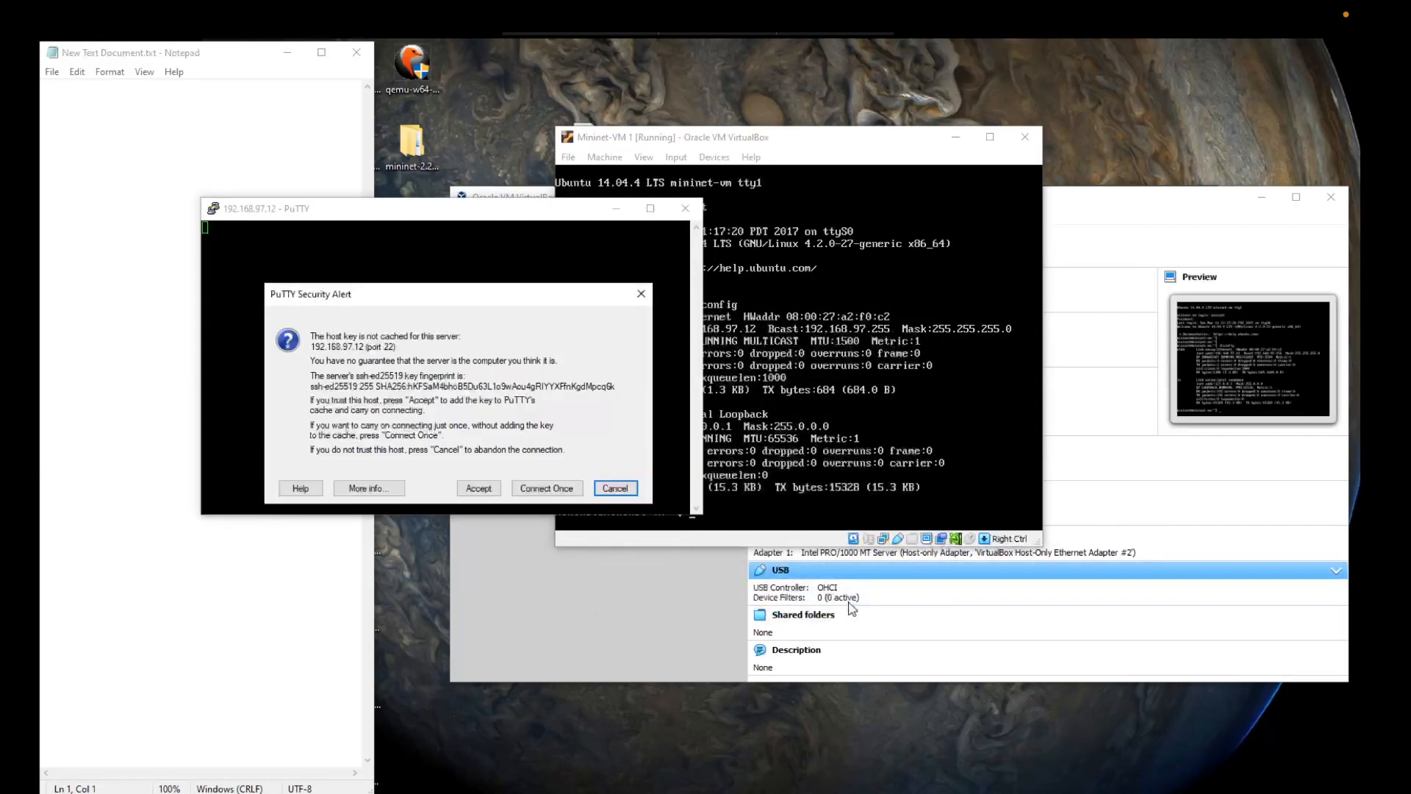
left_click(479, 489)
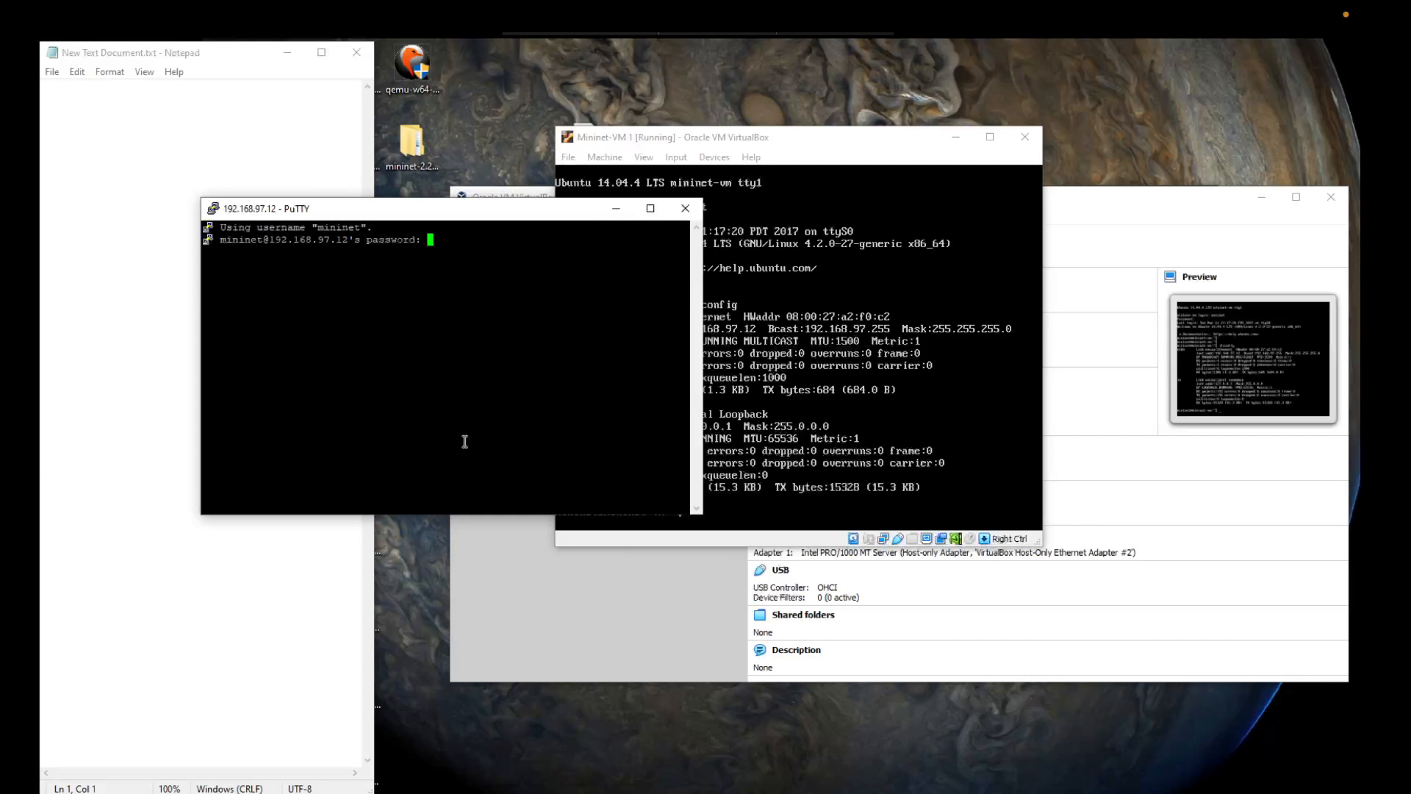
Step: Log in to the SSH session by entering the mininet account password
key("Return")
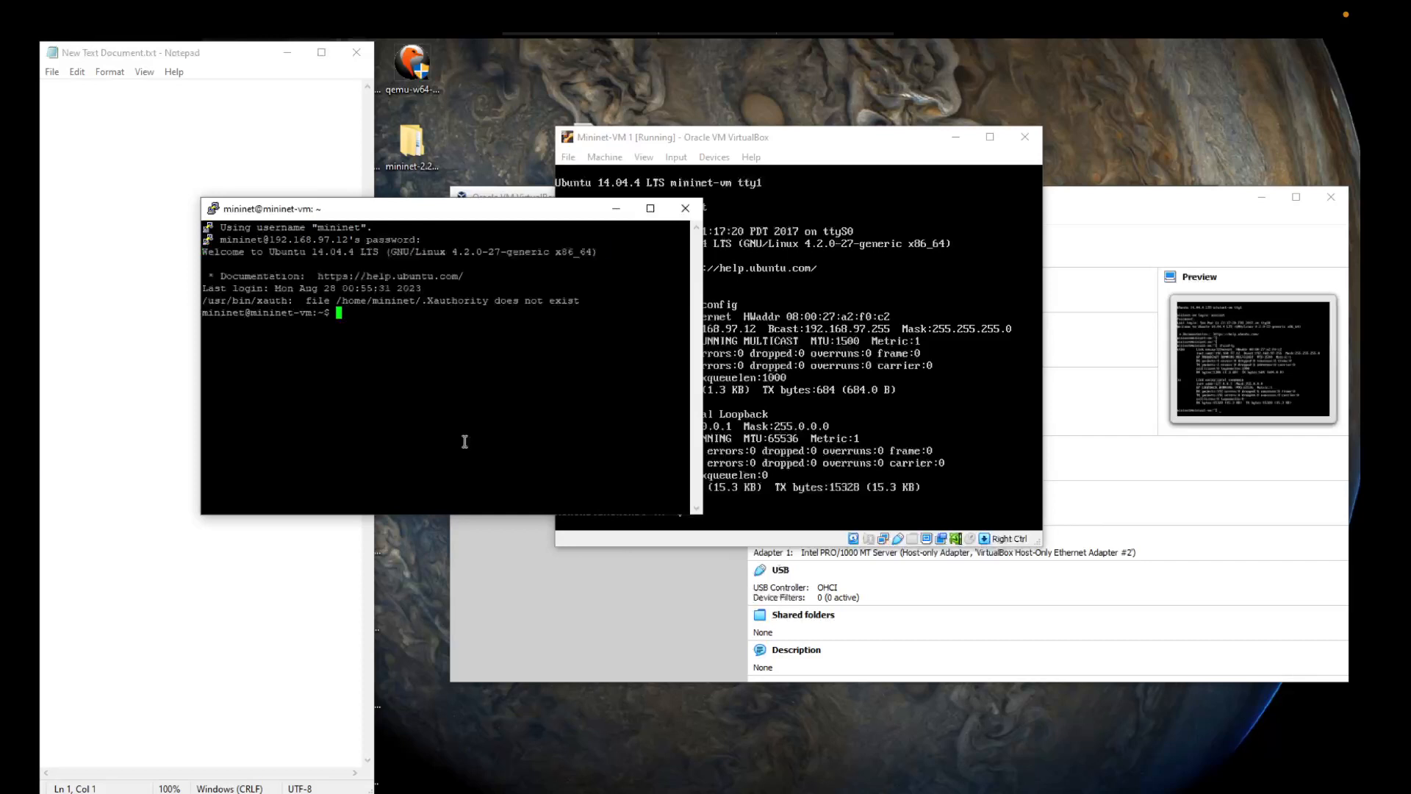
key("Return")
key("Return")
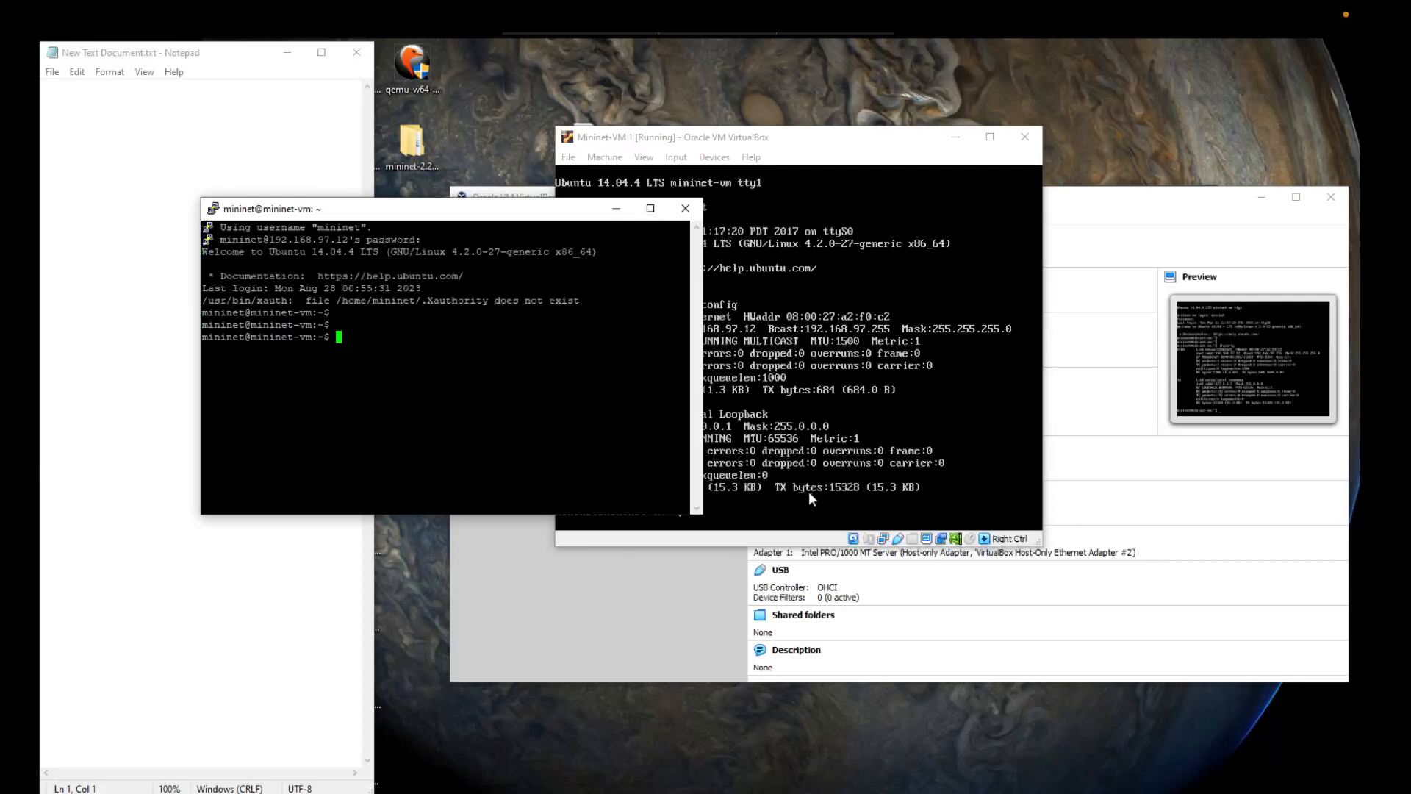
Step: Minimize the Mininet-VM 1 window and start the default Mininet network with sudo mn in the SSH session
left_click(809, 493)
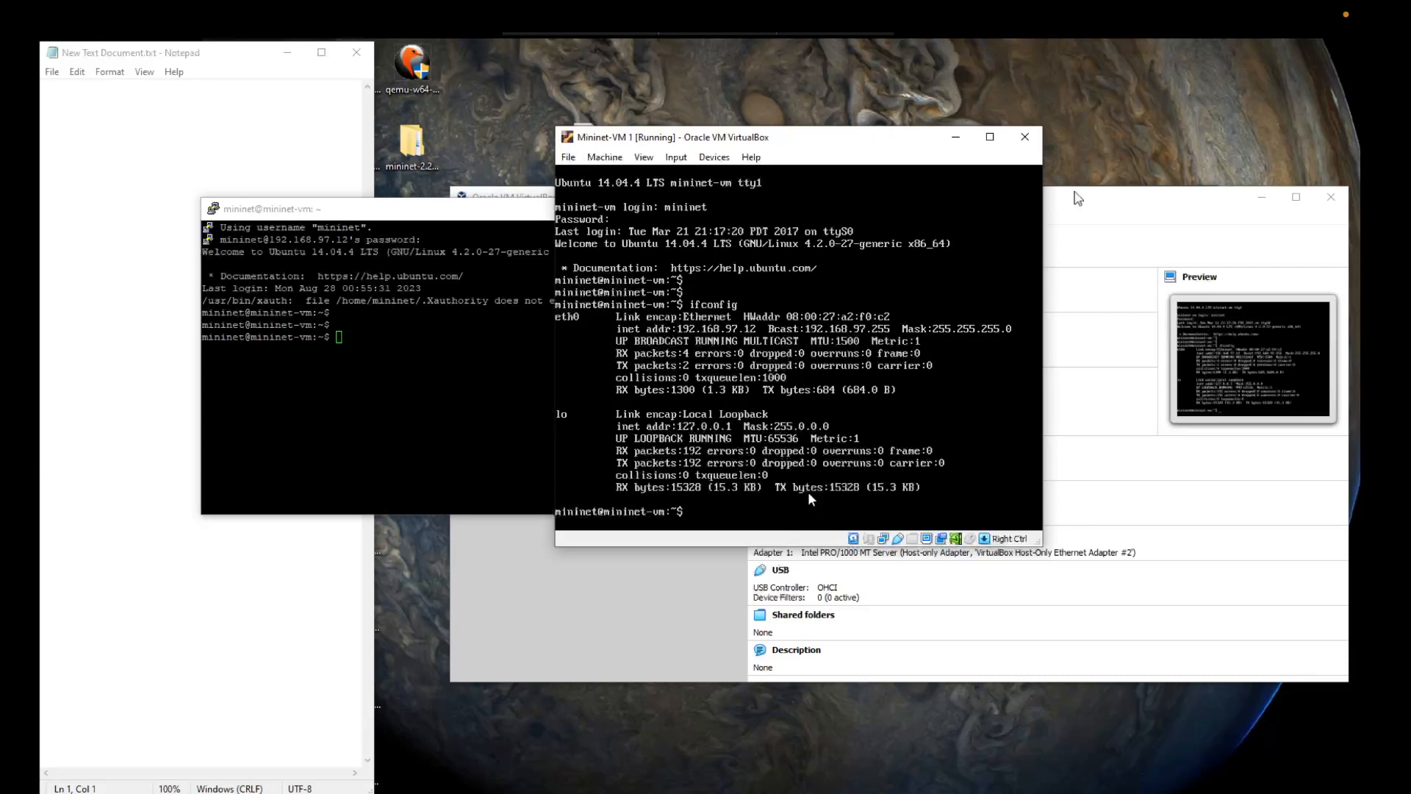
left_click(952, 134)
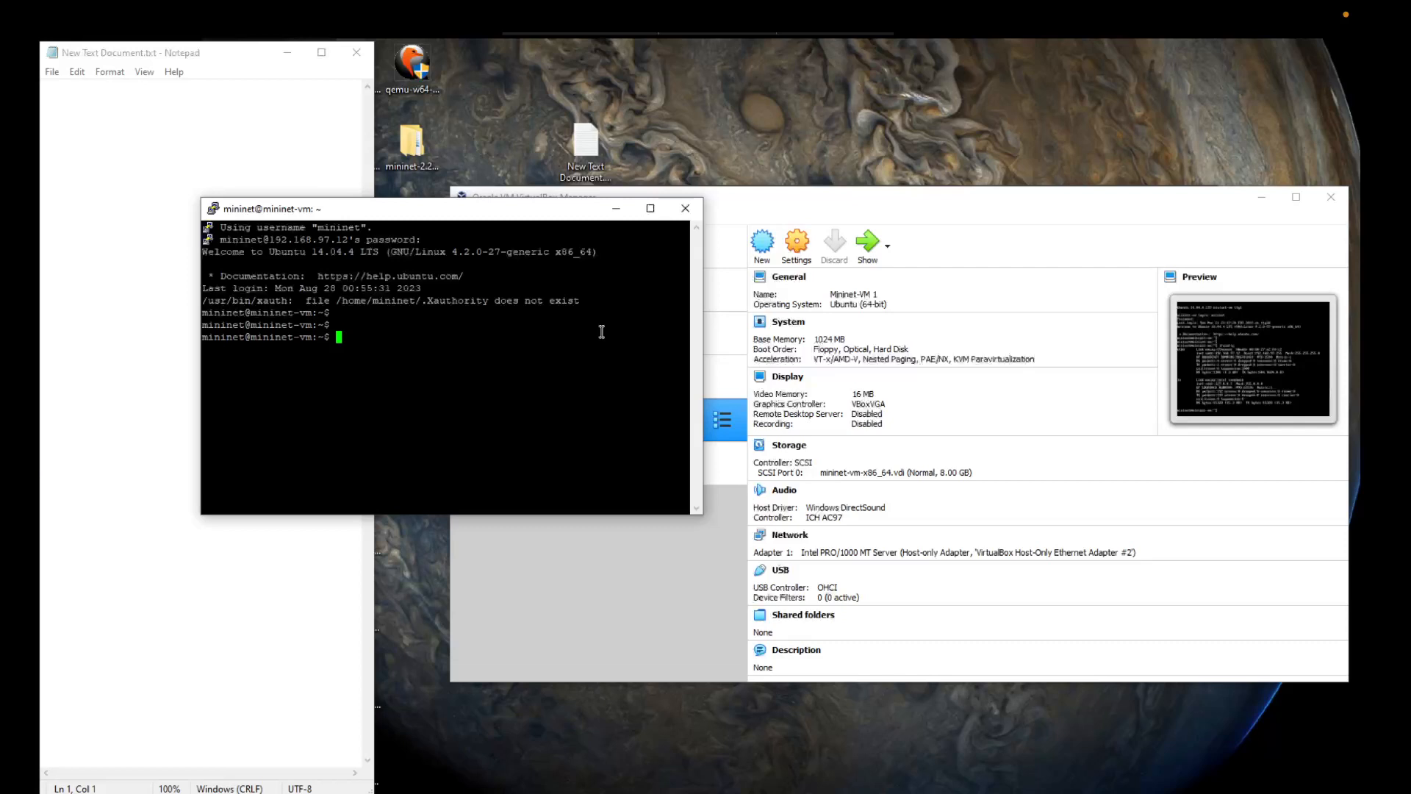
type("sudo mn")
key("Return")
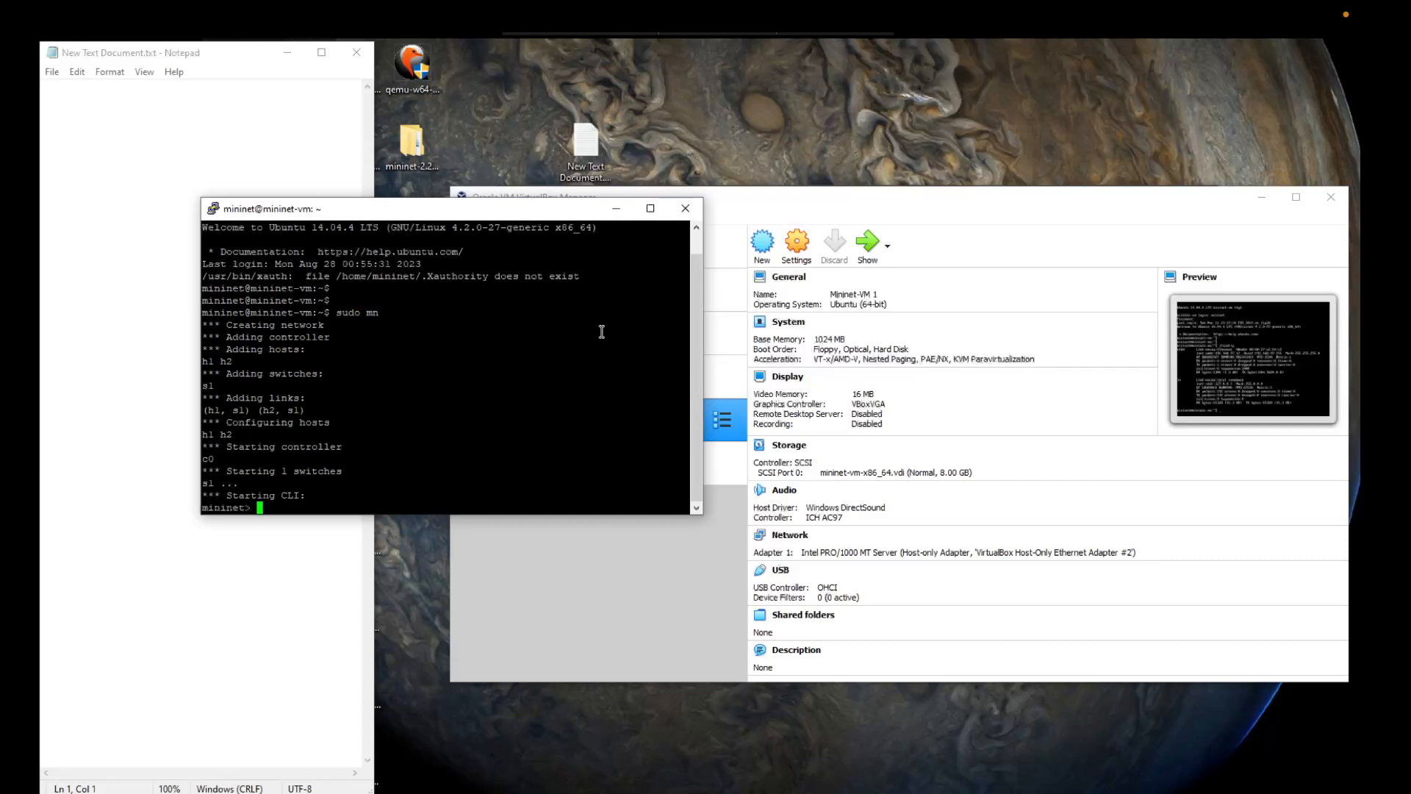
Step: Open xterm terminals for hosts h1 and h2 from the Mininet CLI and place their windows side by side
type("xterm h1 h2")
key("Return")
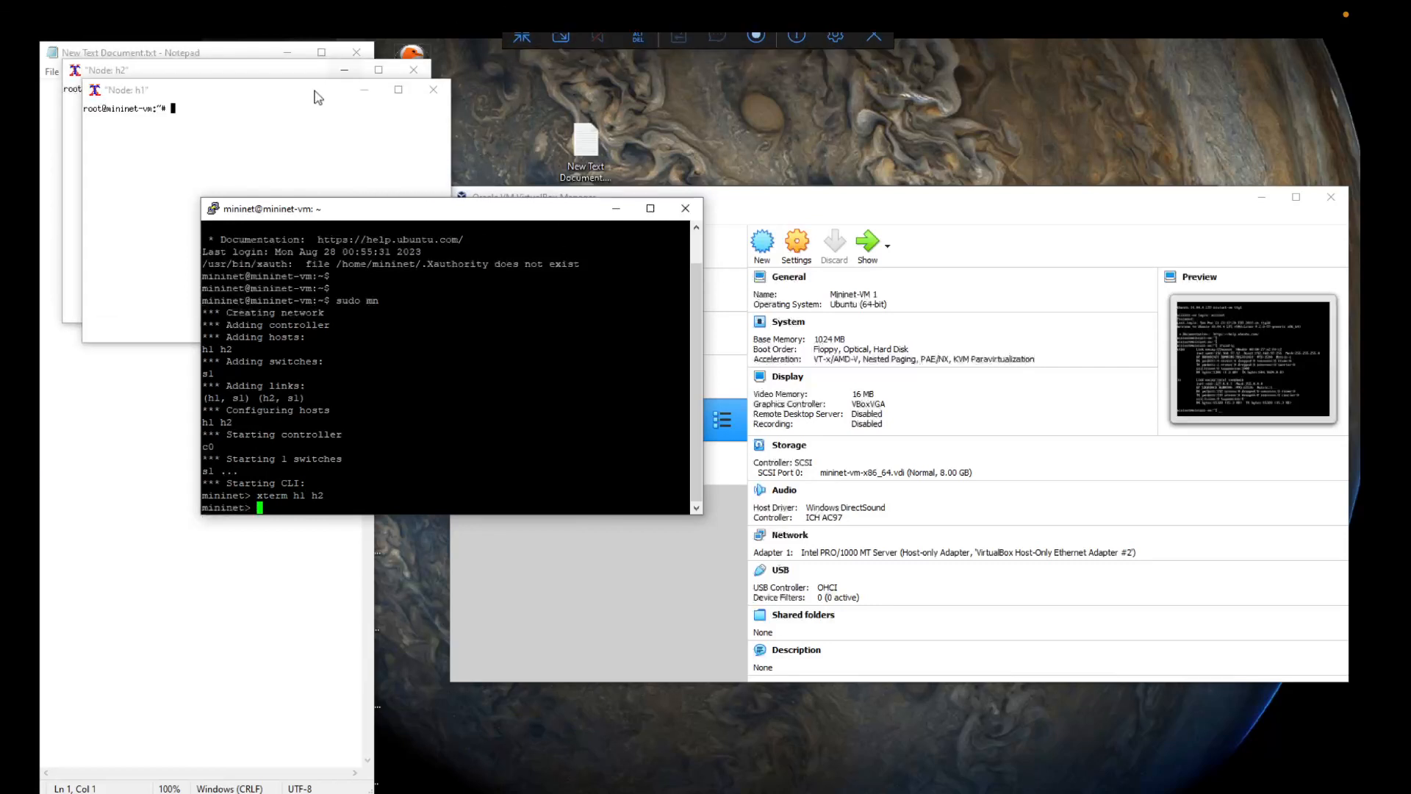
left_click_drag(315, 95, 396, 144)
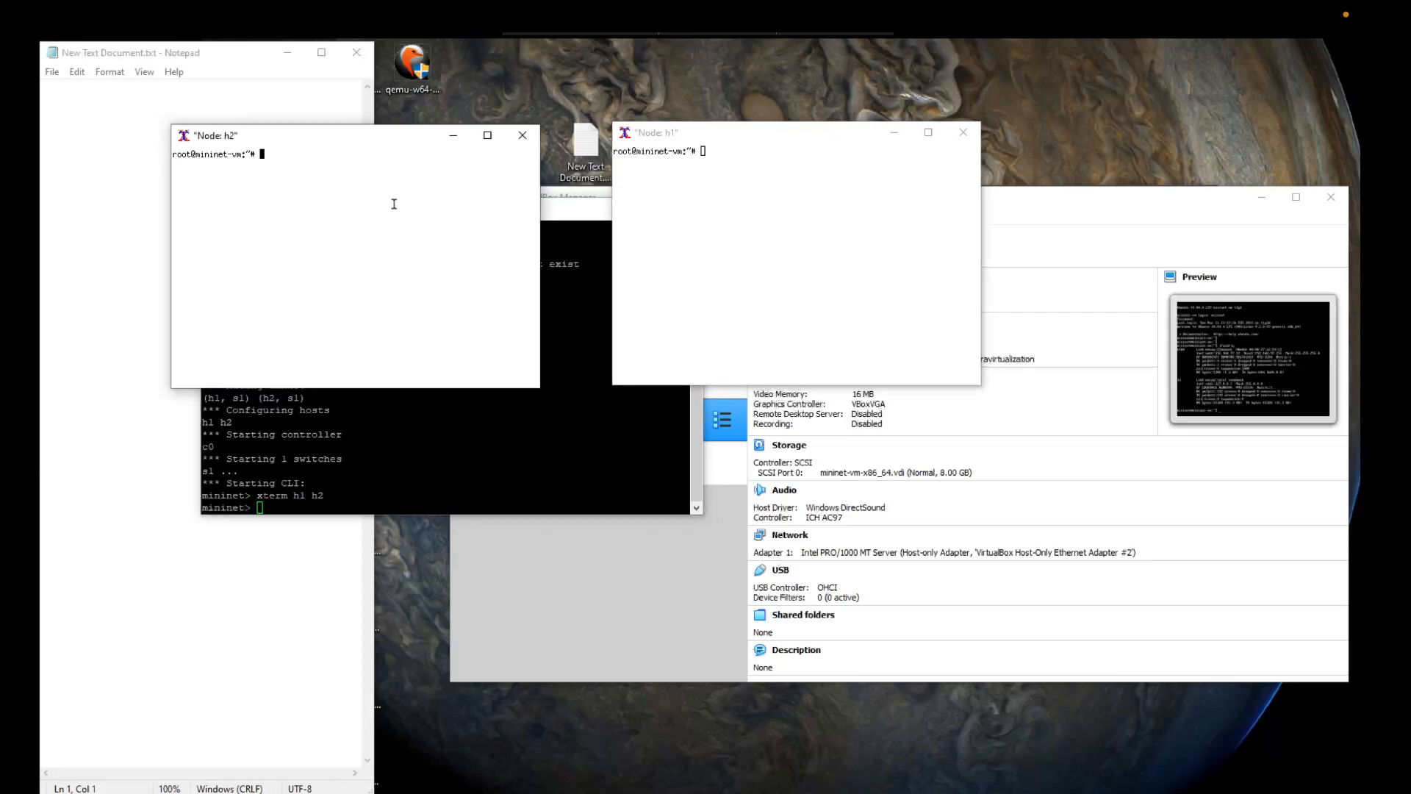
Step: List the directory contents with ls in the h2 terminal and close both the h2 and h1 terminals
type("ls")
key("Return")
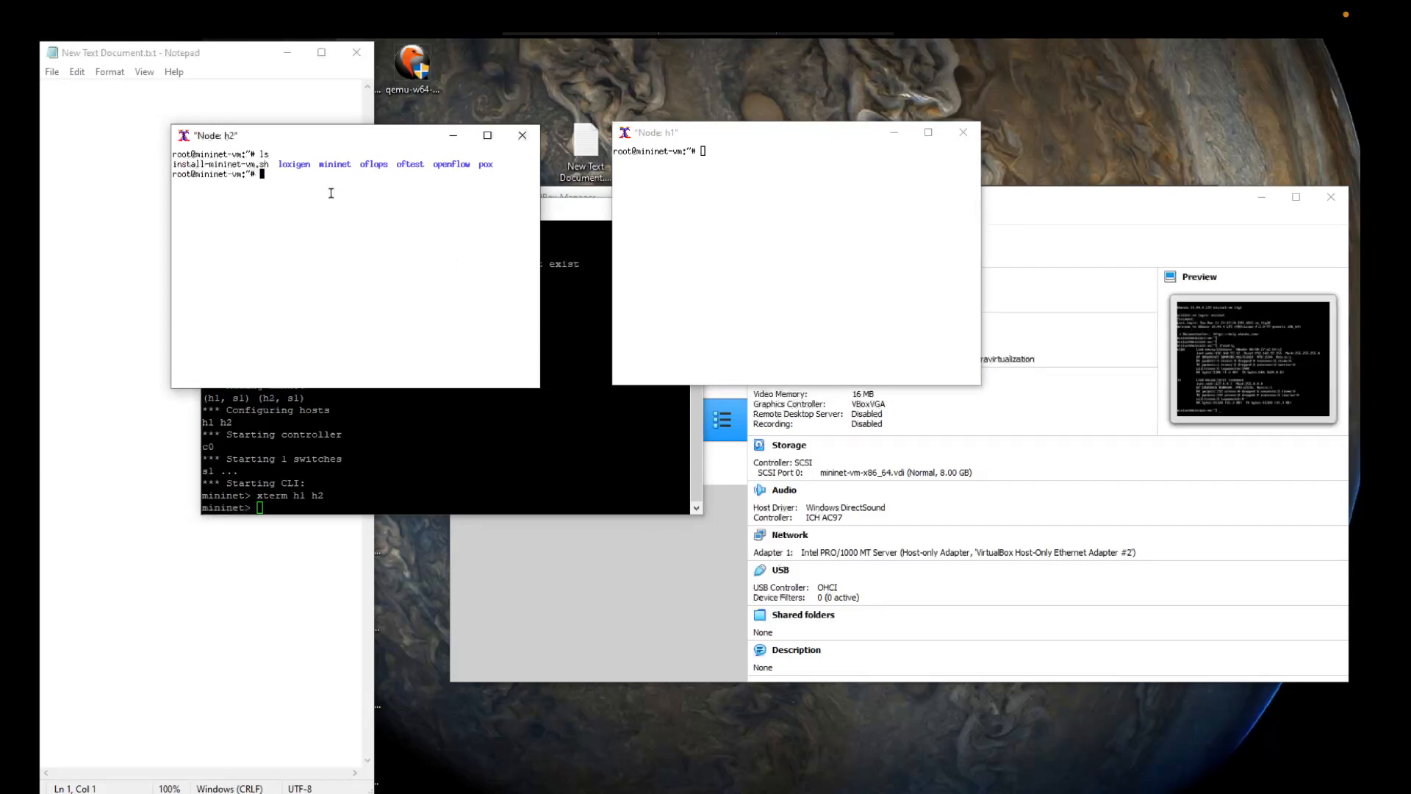
left_click(521, 139)
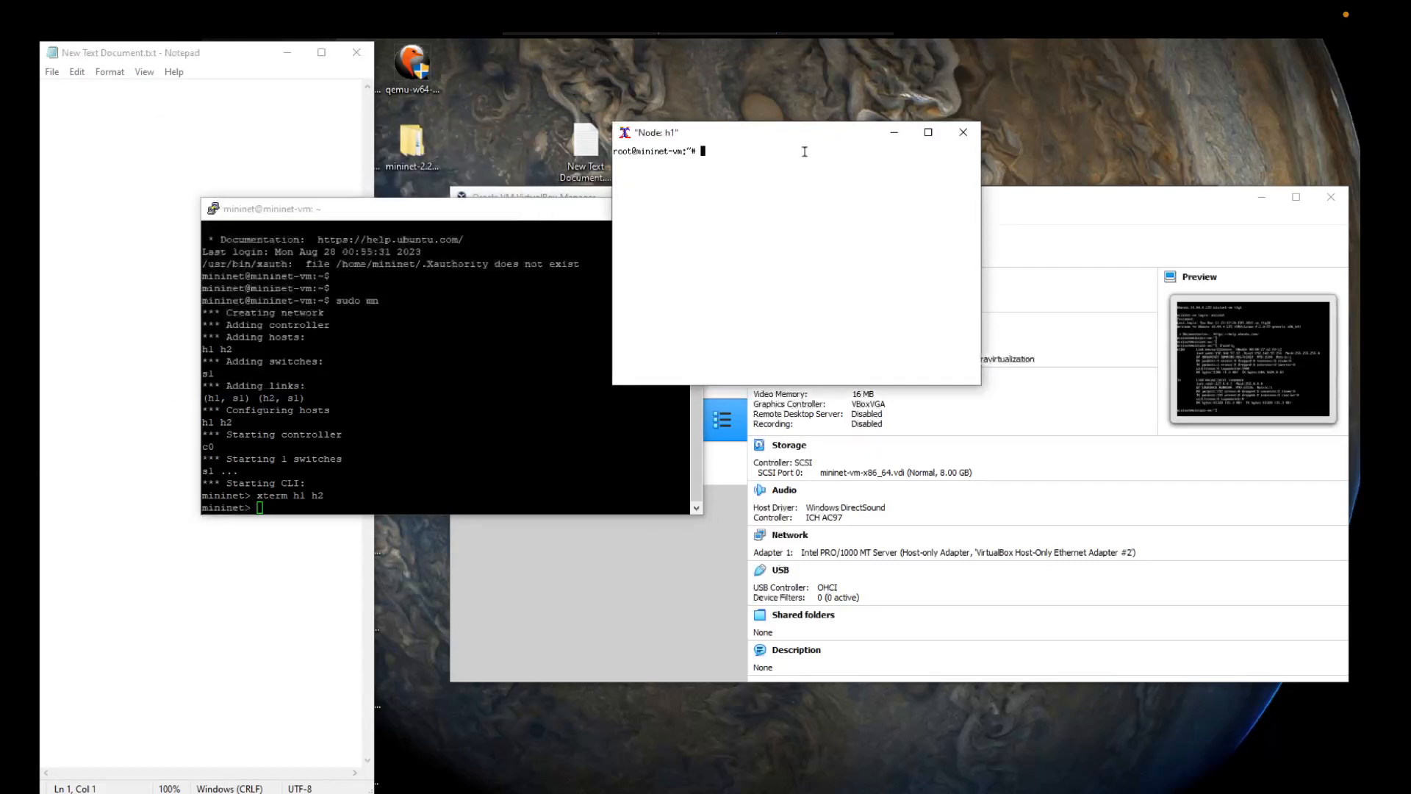
left_click(956, 140)
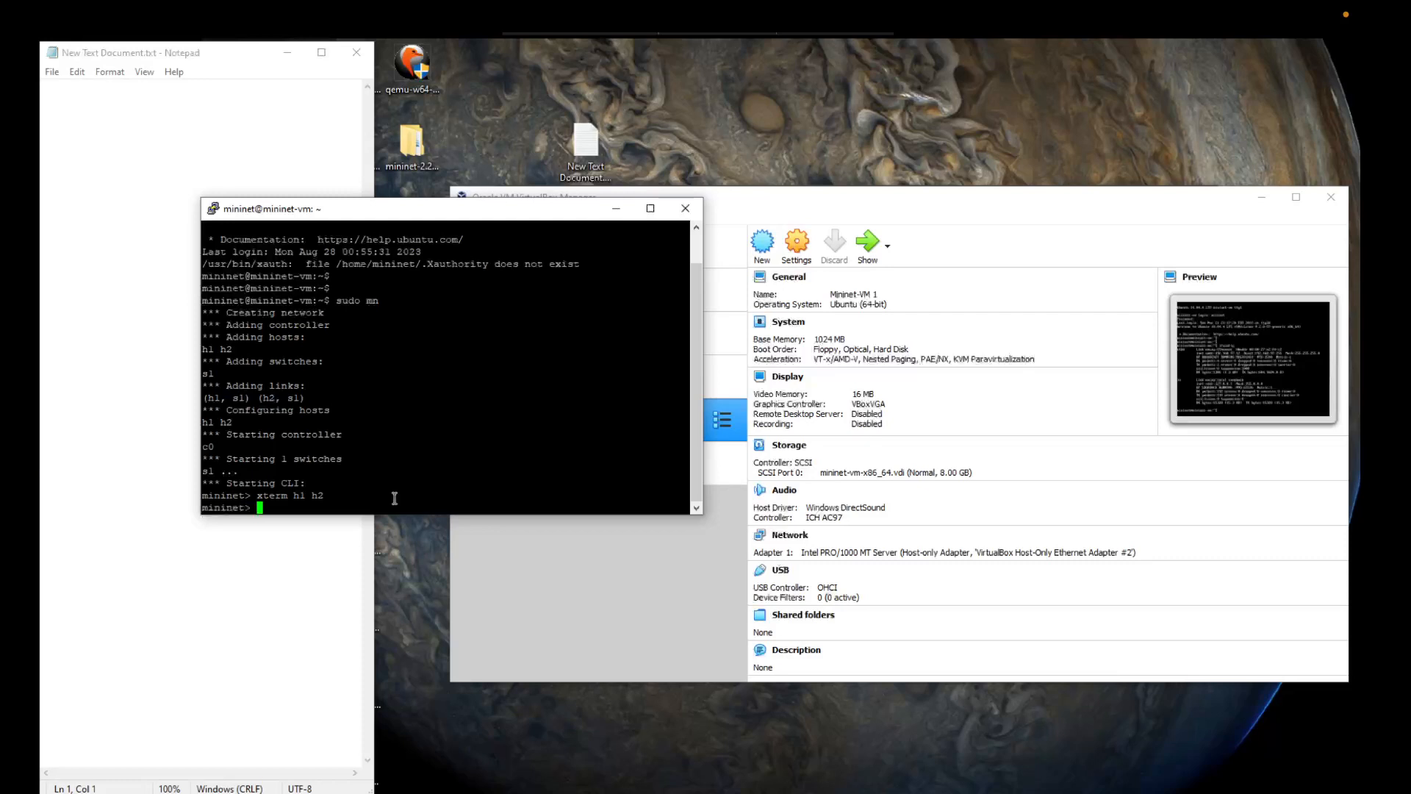
Step: Open an xterm terminal for host h1 only from the Mininet CLI
key("Up")
key("BackSpace")
key("BackSpace")
key("BackSpace")
key("Return")
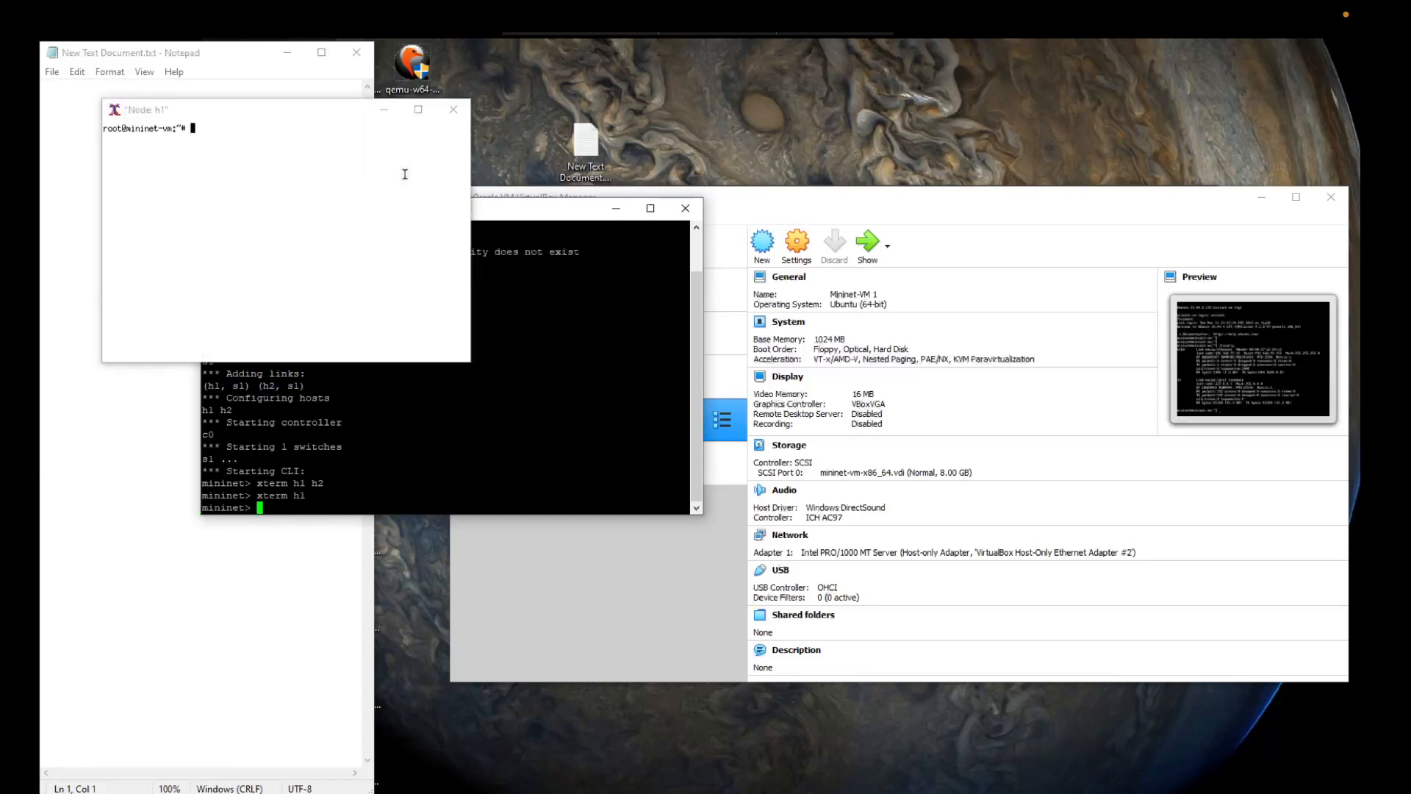
Step: Launch wireshark from the h1 terminal, dismiss the Lua error dialog, and reposition and enlarge the Wireshark window
type("wire")
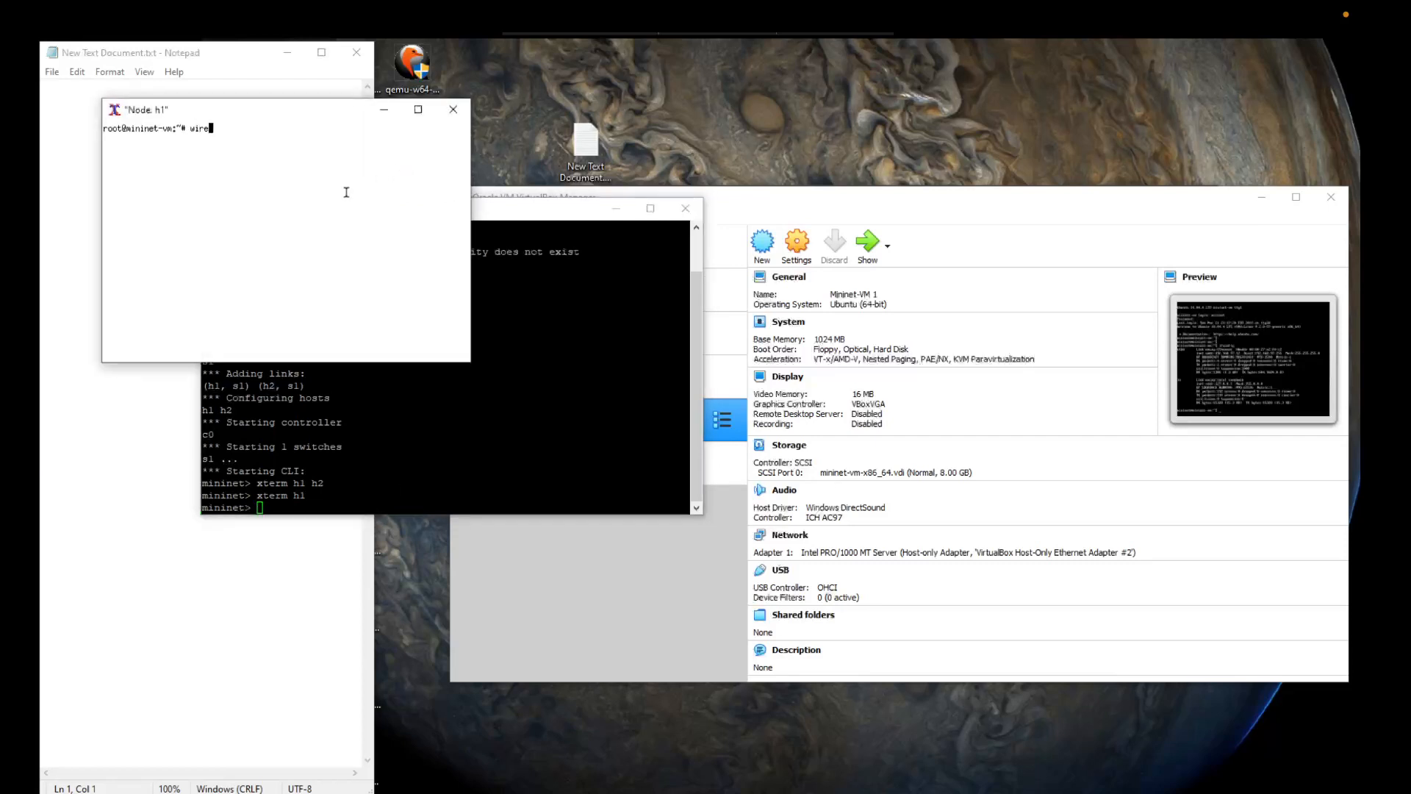
type("shark")
key("Return")
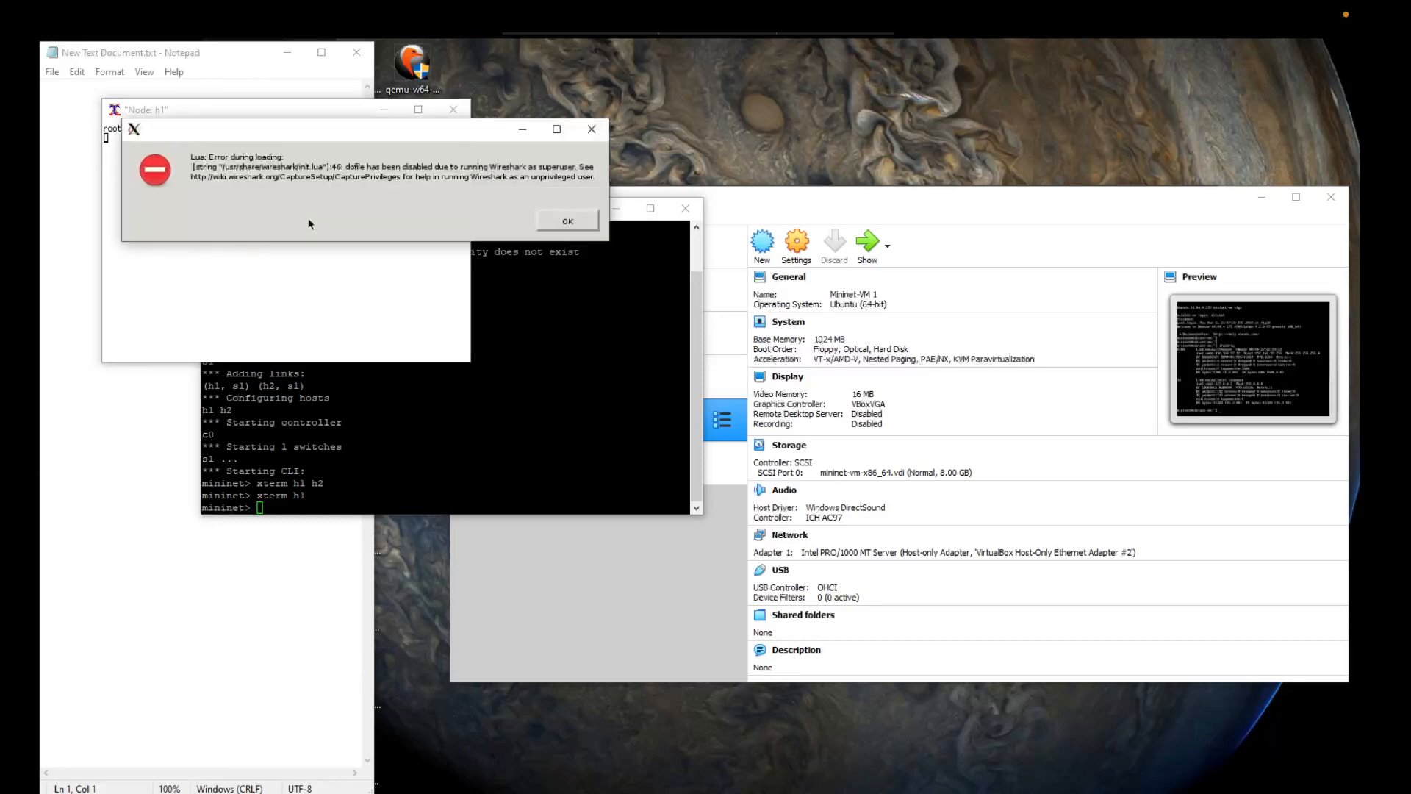
left_click(567, 221)
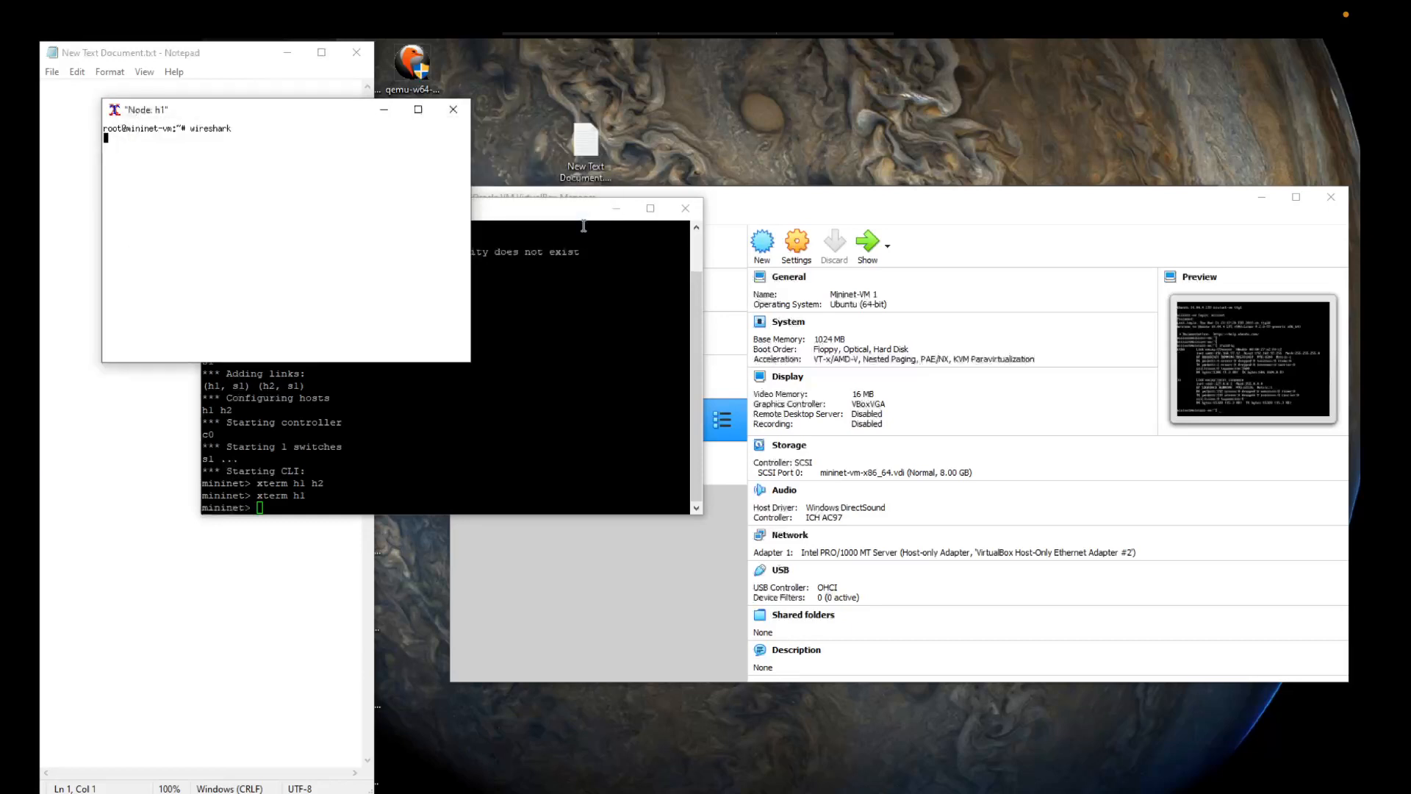
left_click(334, 266)
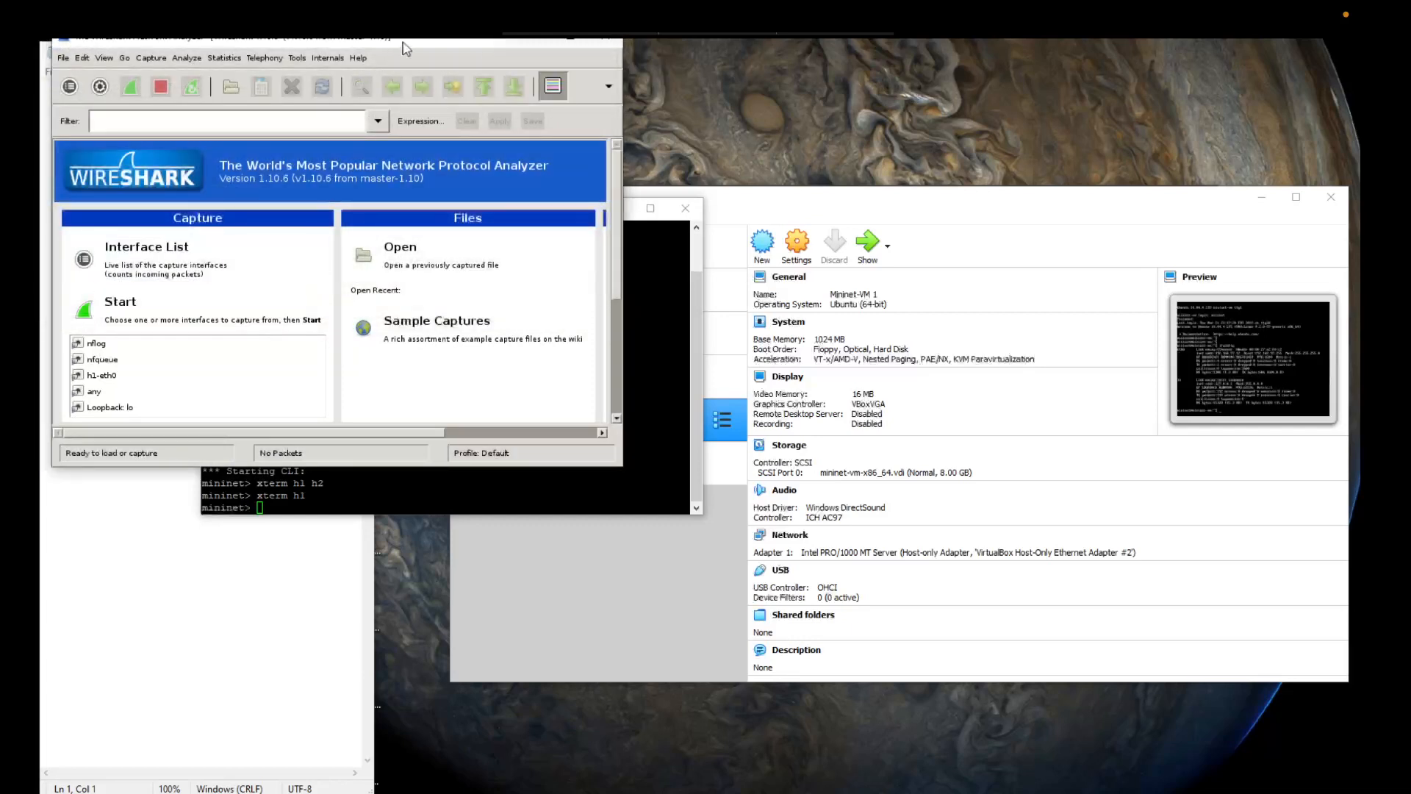
left_click_drag(403, 42, 687, 169)
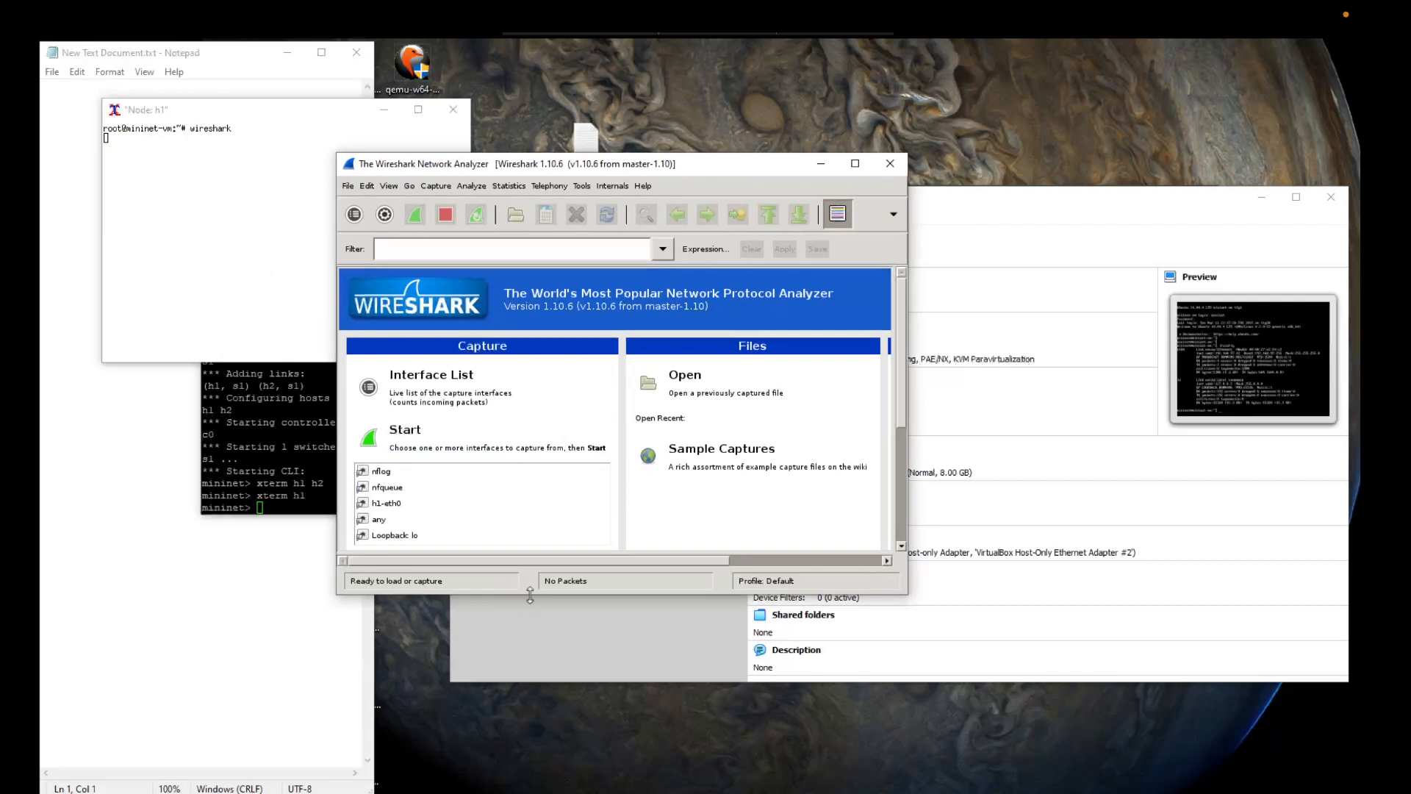
left_click_drag(533, 597, 529, 723)
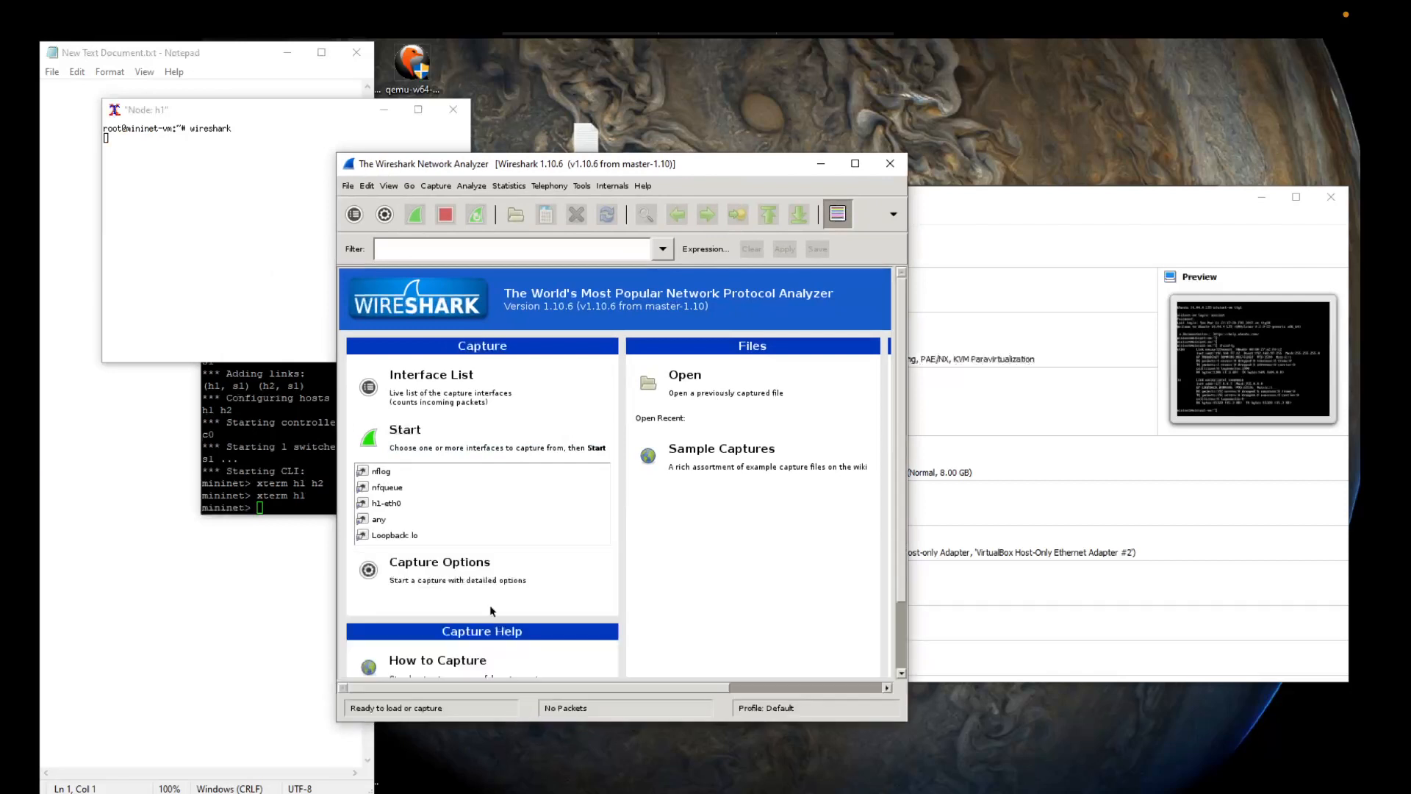
Step: Start a live Wireshark capture on the h1-eth0 interface, stop it and dismiss the resulting dialog
left_click(385, 508)
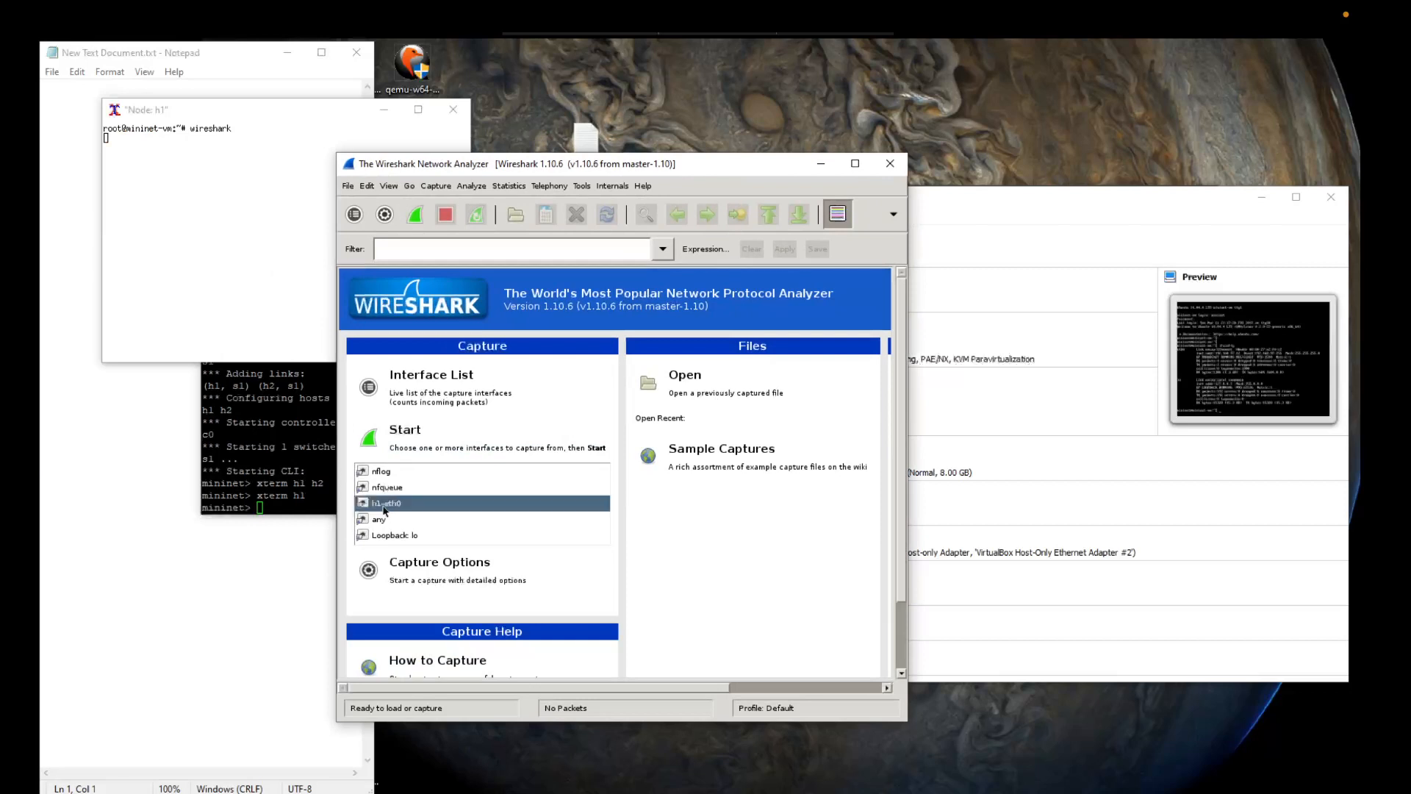
left_click(391, 454)
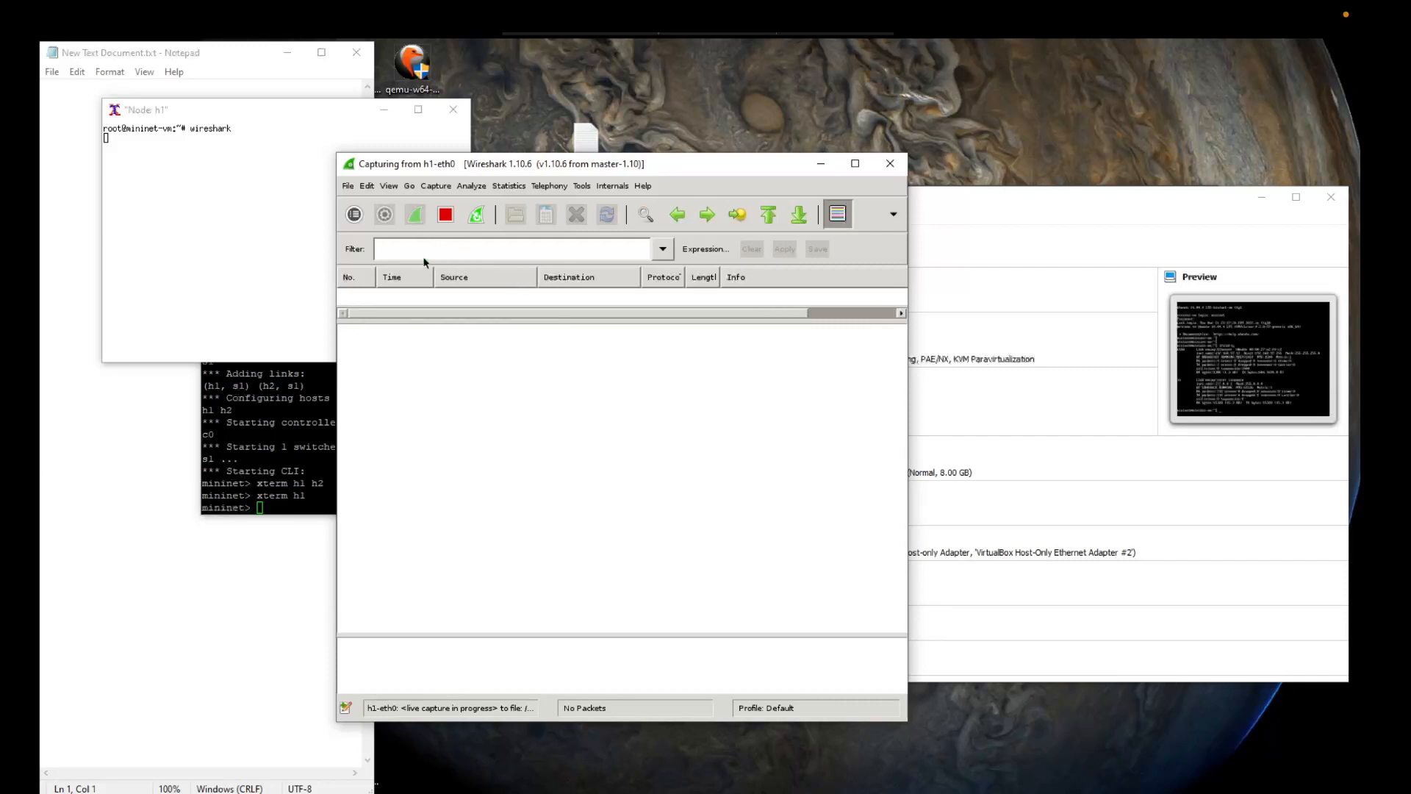
left_click(446, 217)
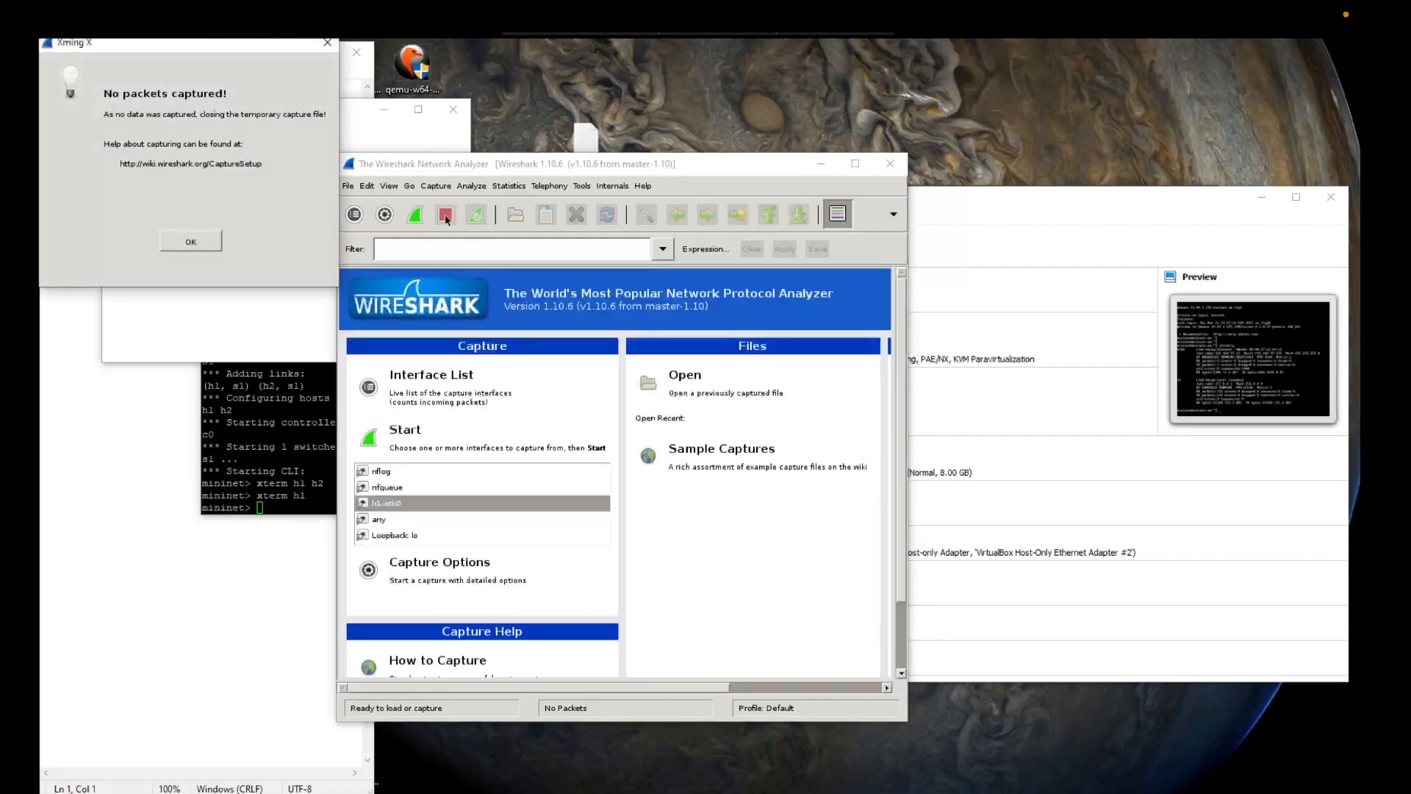
left_click(191, 241)
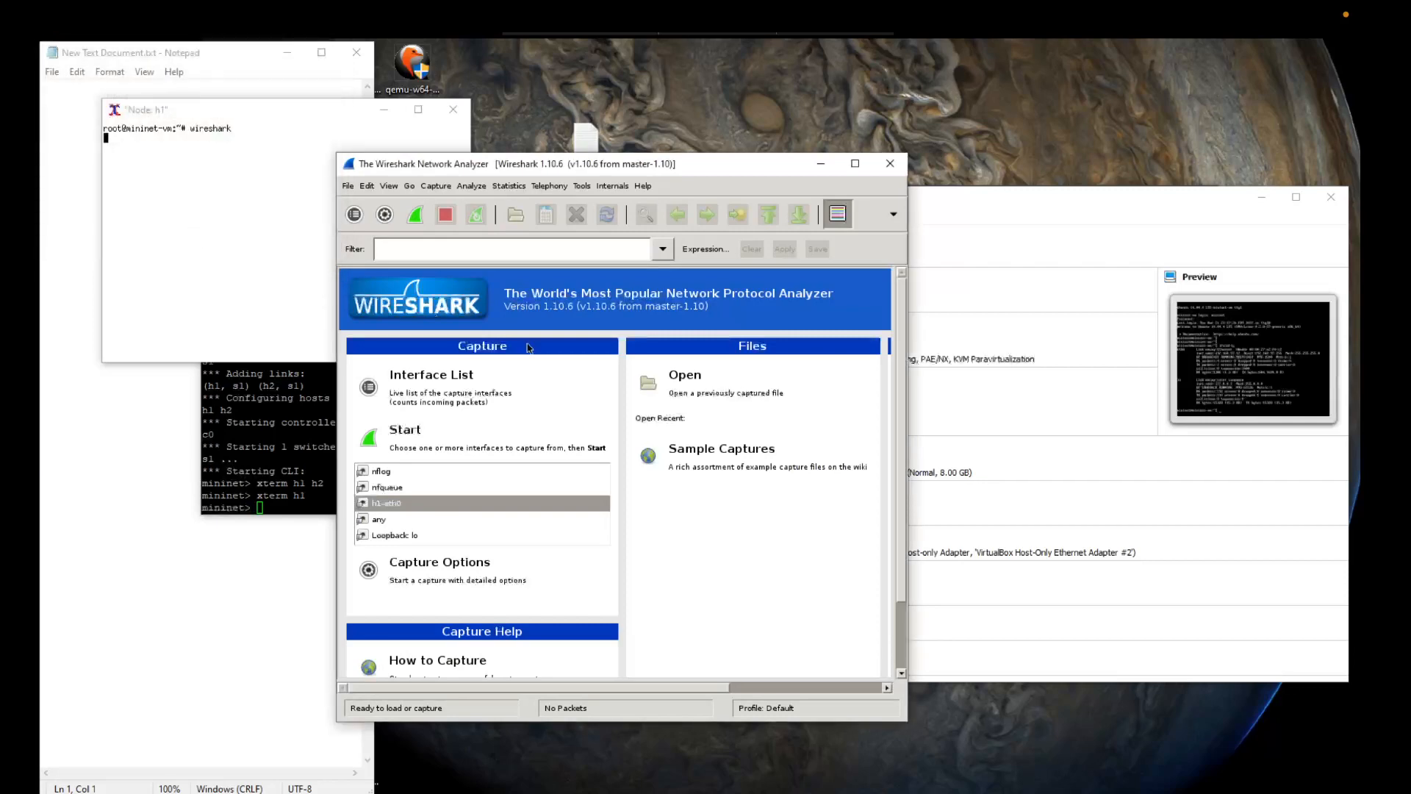